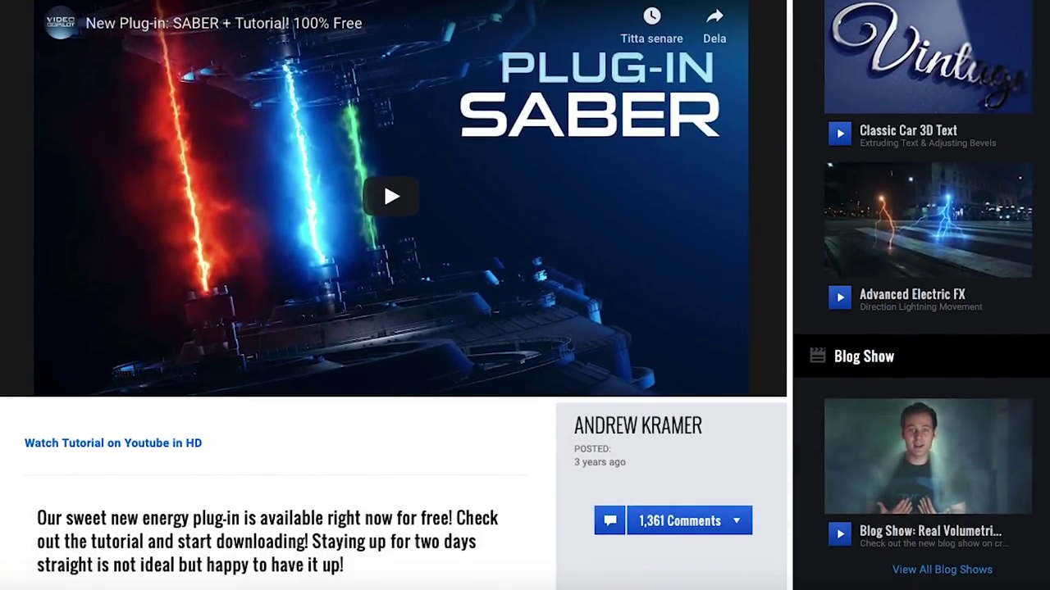
scroll(525, 295, "down", 4)
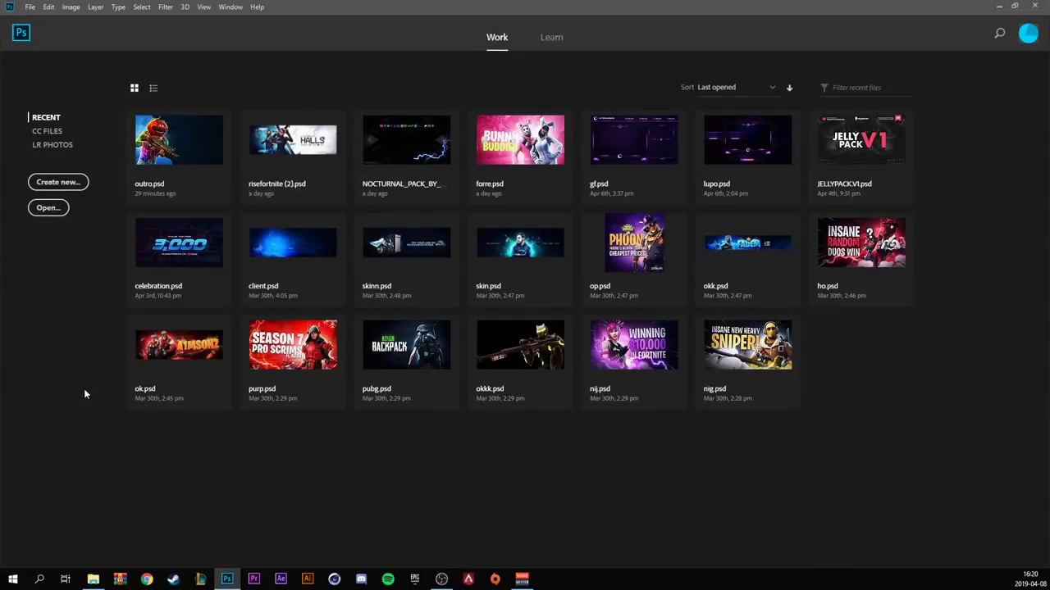
- Create a new 1920×1080 Photoshop document with black background contents
left_click(66, 182)
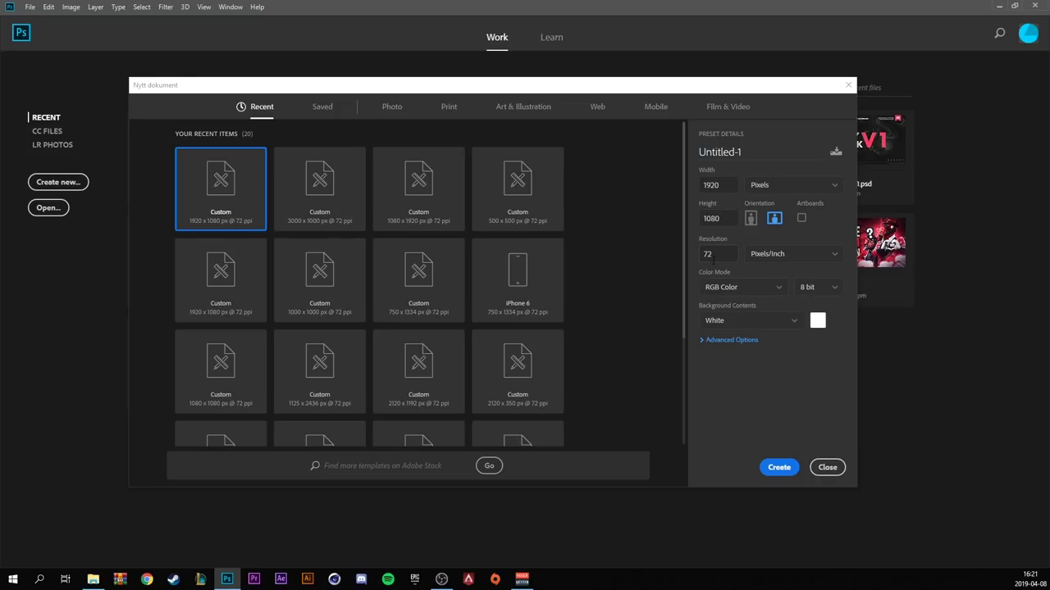
left_click(817, 321)
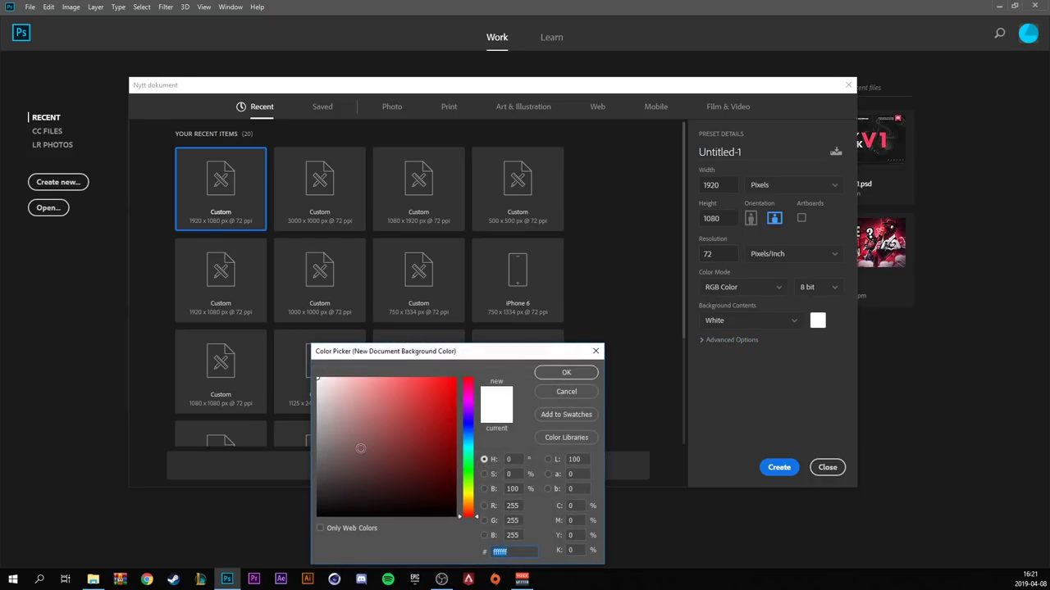
left_click_drag(361, 450, 254, 579)
left_click(574, 375)
left_click(776, 468)
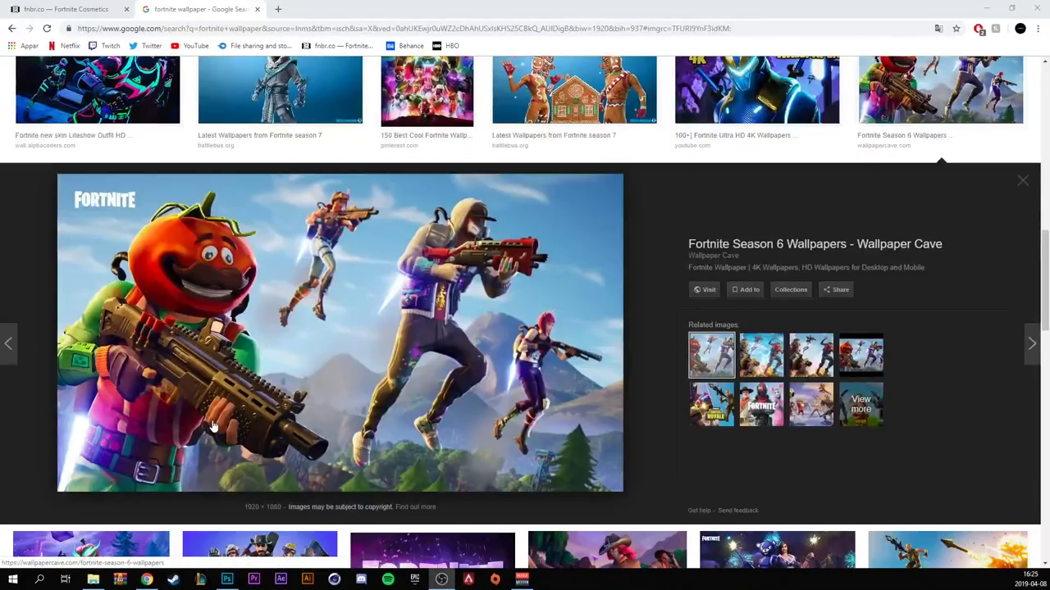
- Copy the Fortnite Season 6 Tomato Head wallpaper image and return to Photoshop
right_click(247, 263)
left_click(375, 370)
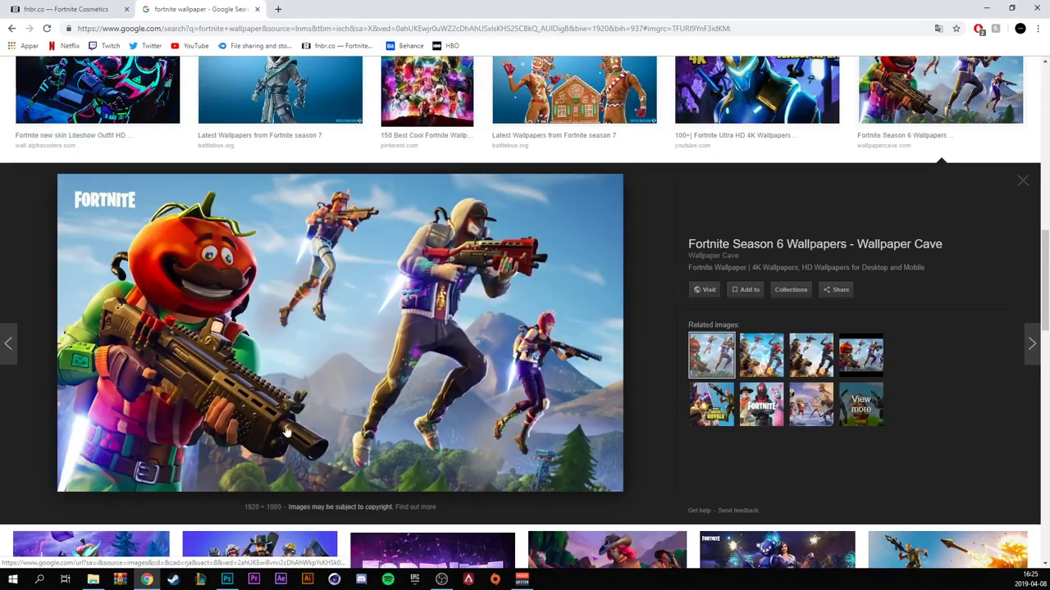
left_click(228, 580)
- Paste the wallpaper onto the black canvas, duplicate it, and hide the top copy
key("ctrl+v")
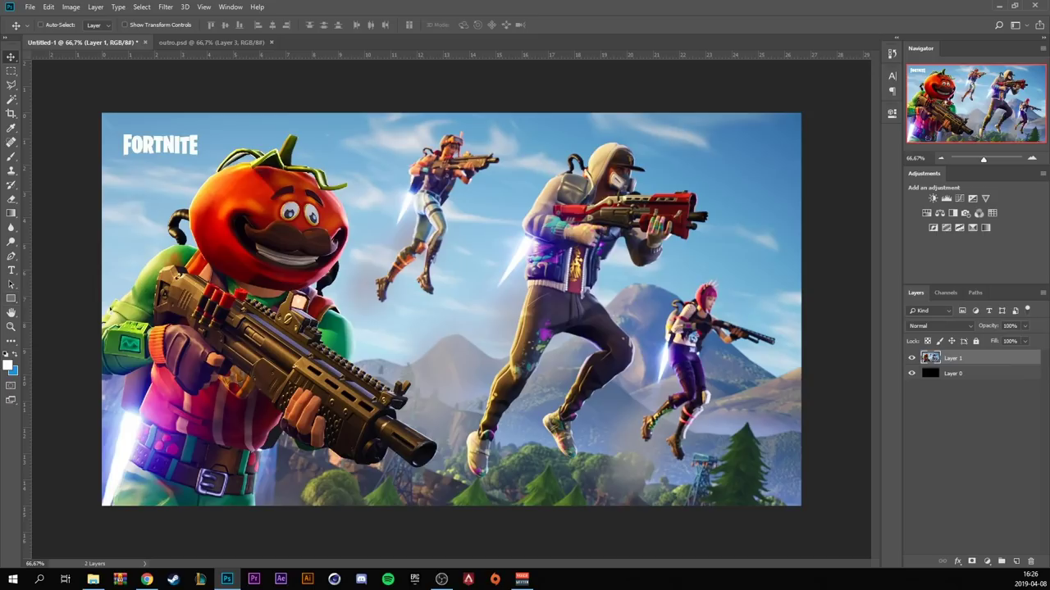
key("ctrl+v")
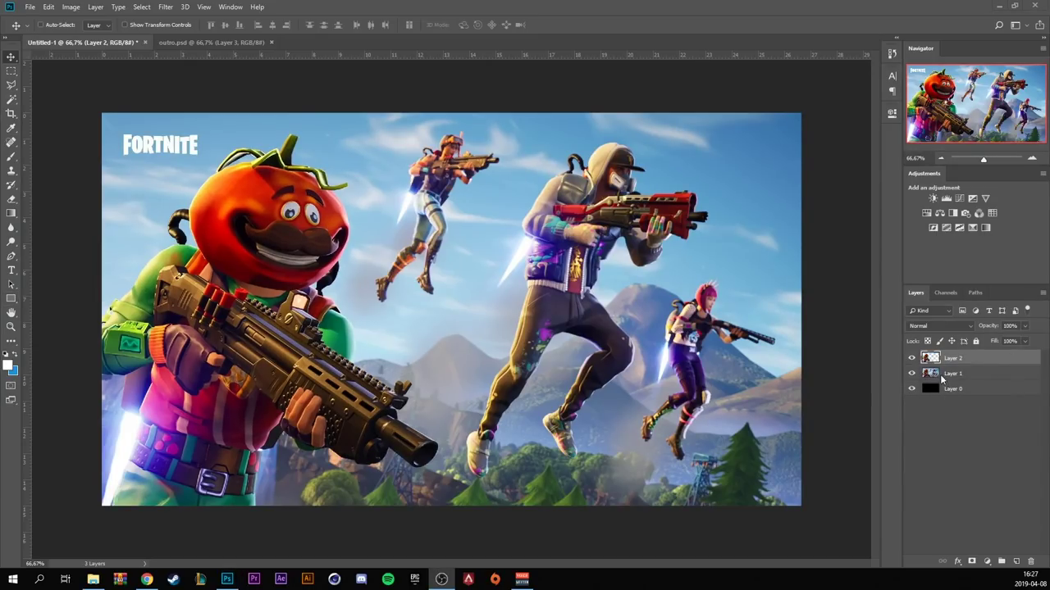
left_click(912, 358)
- Desaturate Layer 1 to greyscale with Hue/Saturation at -100 saturation
left_click(939, 376)
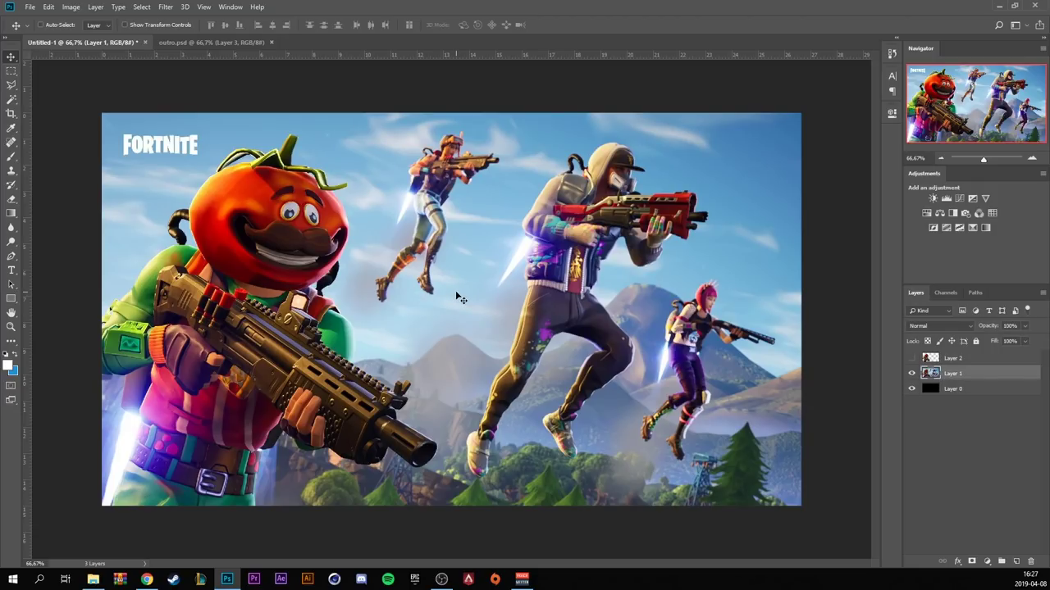
key("ctrl+u")
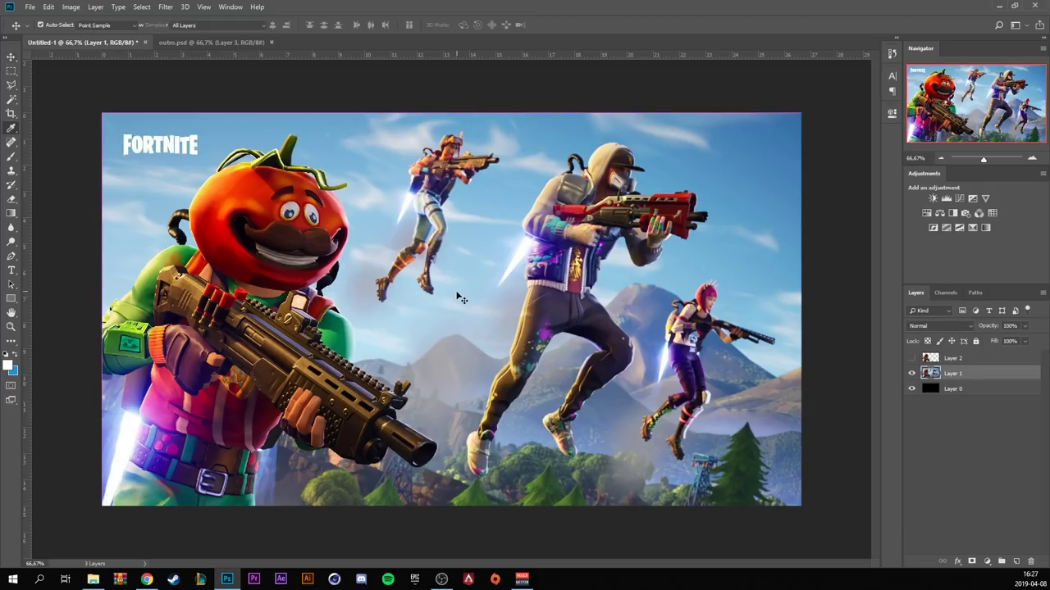
left_click_drag(708, 432, 633, 426)
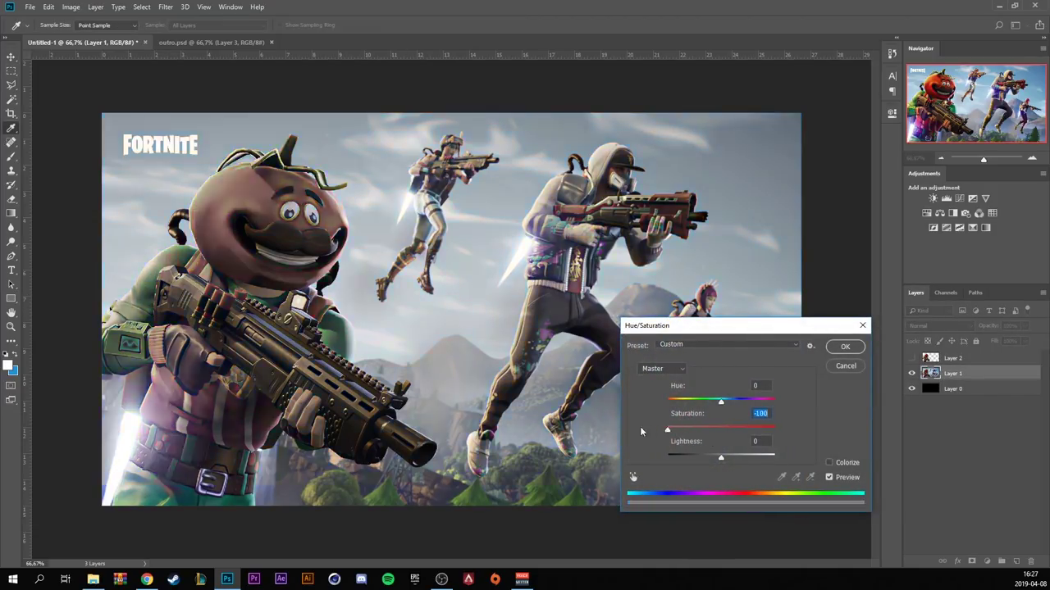
left_click(845, 347)
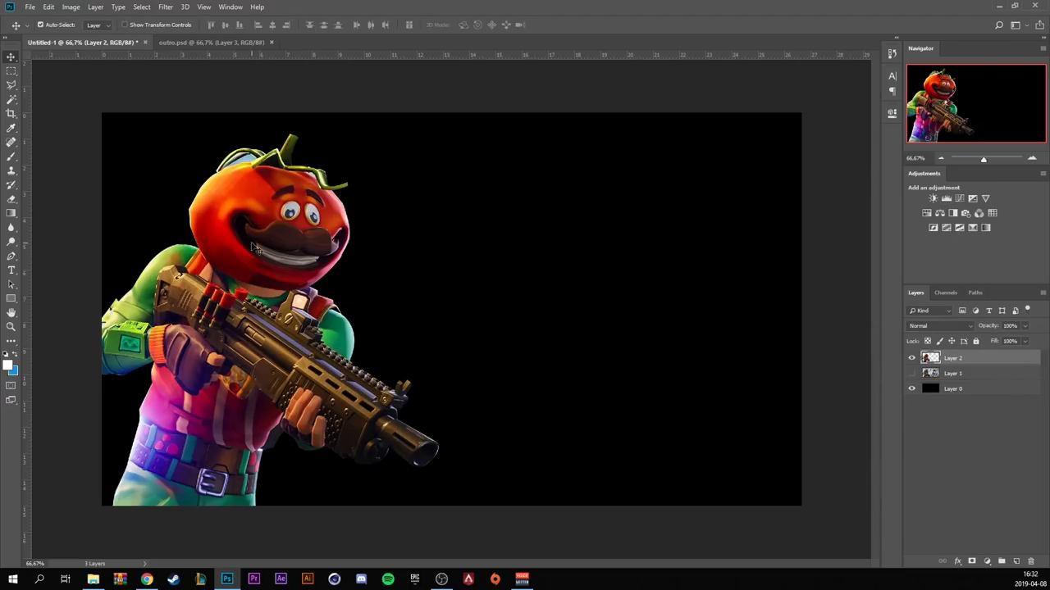
- Enlarge the Tomato Head cut-out on Layer 2 toward the upper right
key("ctrl+t")
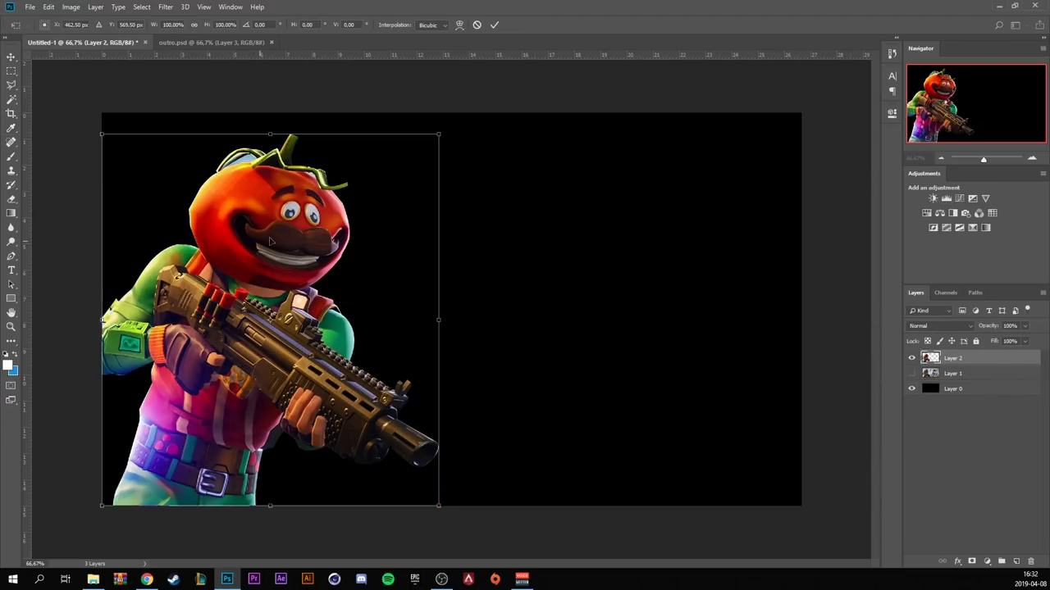
left_click_drag(440, 132, 460, 113)
key("Return")
- On a new layer above Layer 1, fill a diagonal Polygonal Lasso shape along the left edge with blue
left_click(987, 379)
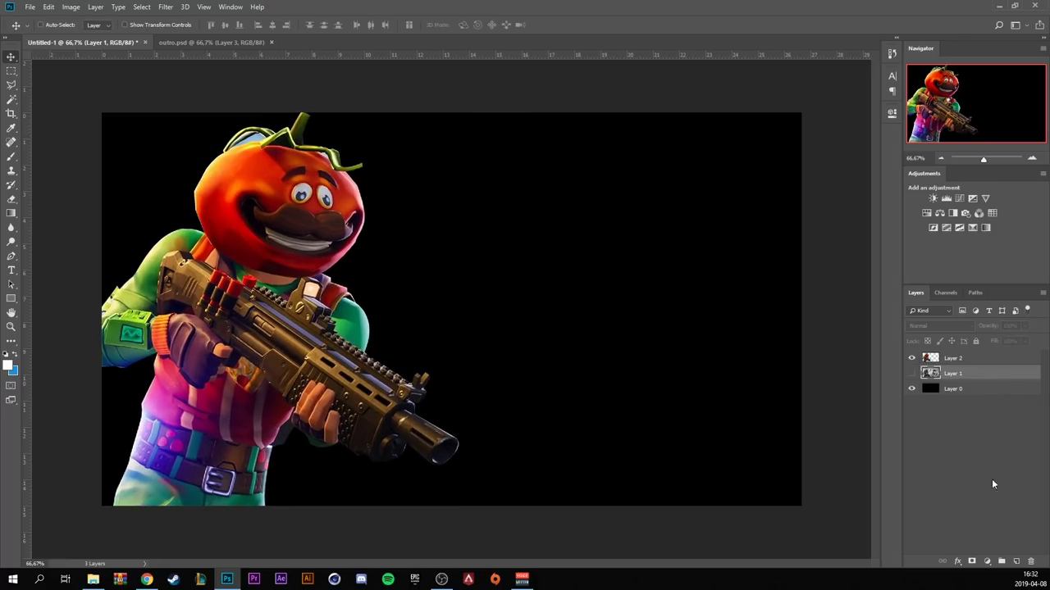
left_click(1017, 561)
left_click(15, 86)
left_click(65, 96)
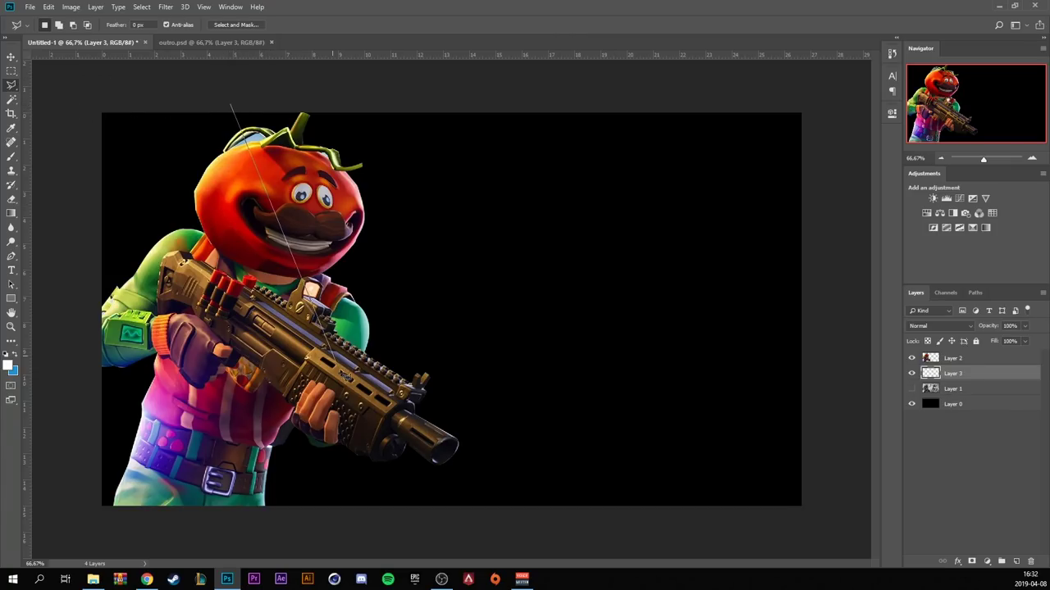
left_click(407, 507)
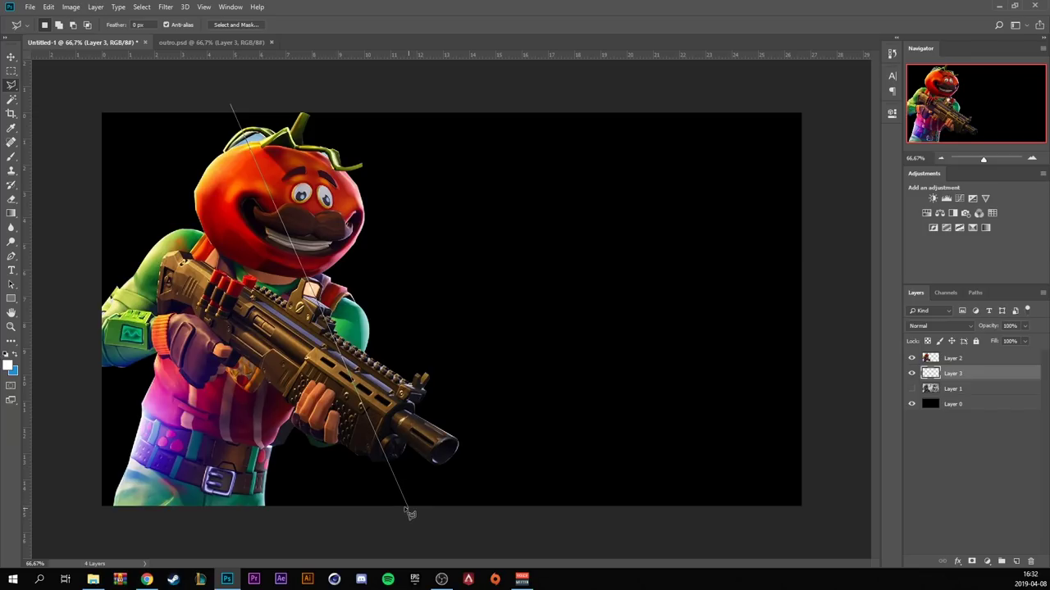
left_click(90, 513)
left_click(90, 106)
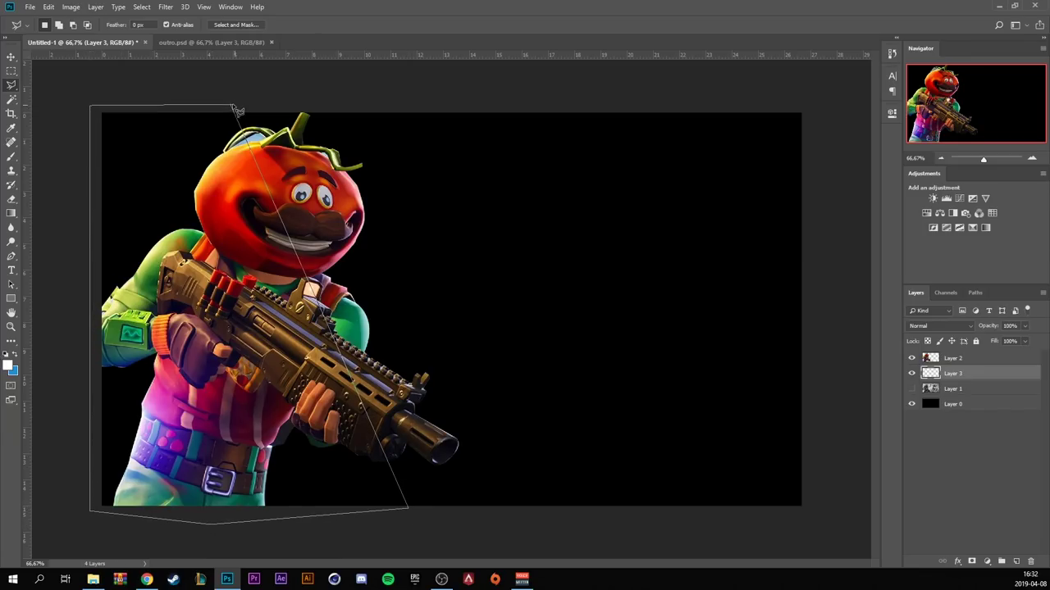
left_click(232, 107)
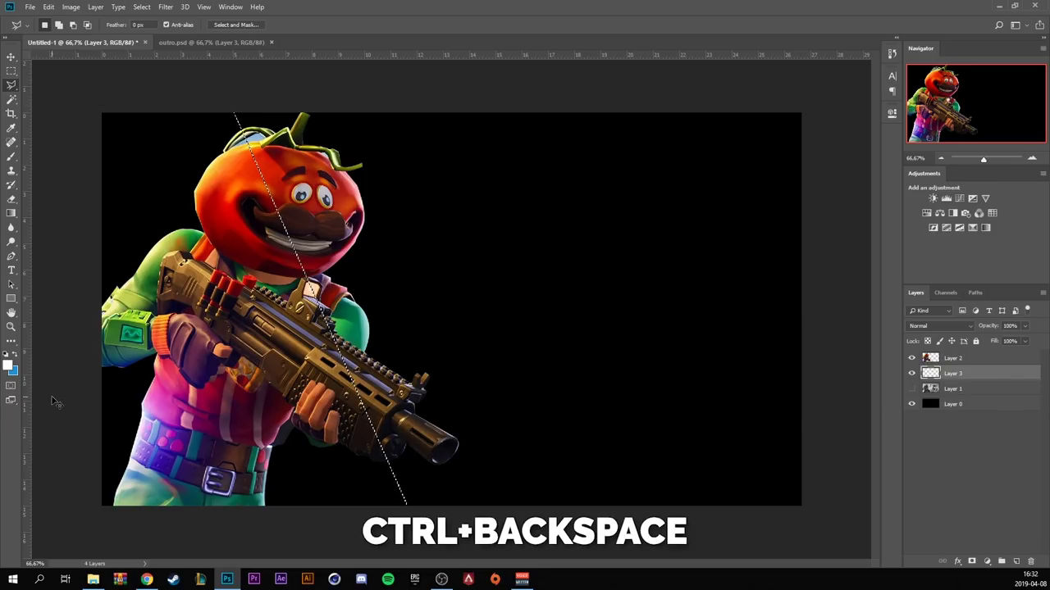
key("ctrl+BackSpace")
key("ctrl+d")
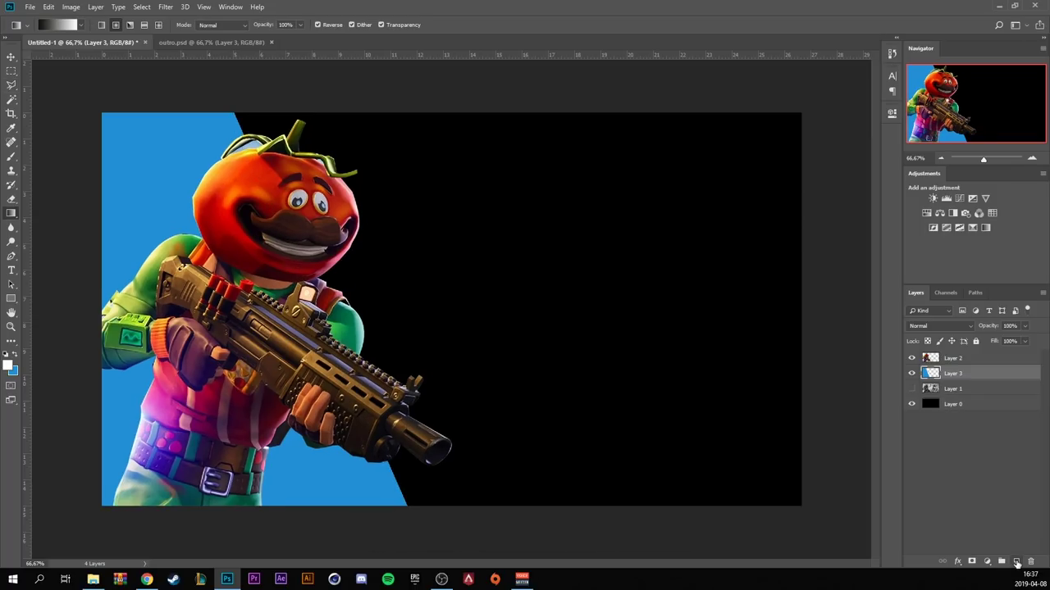
- Clip a new Layer 4 to the blue panel and draw a black-to-white gradient in Soft Light
left_click(1016, 562)
right_click(992, 382)
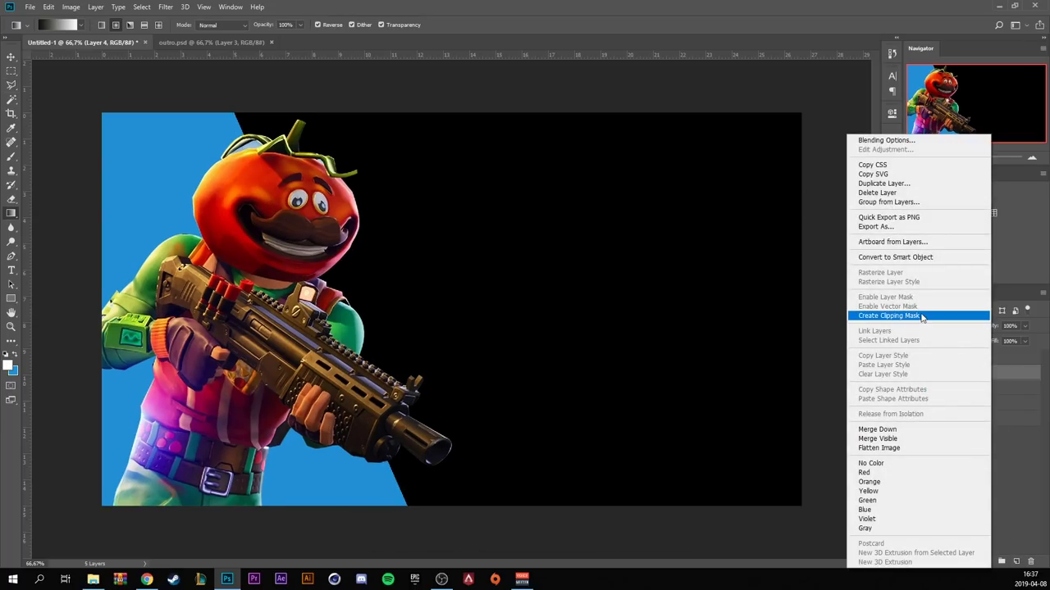
left_click(922, 319)
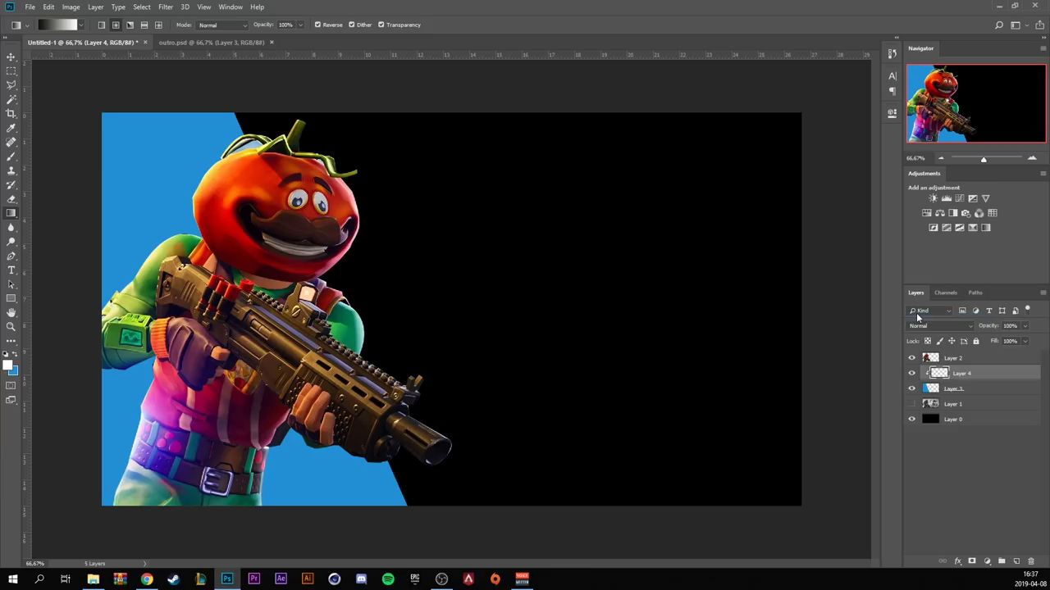
left_click(68, 25)
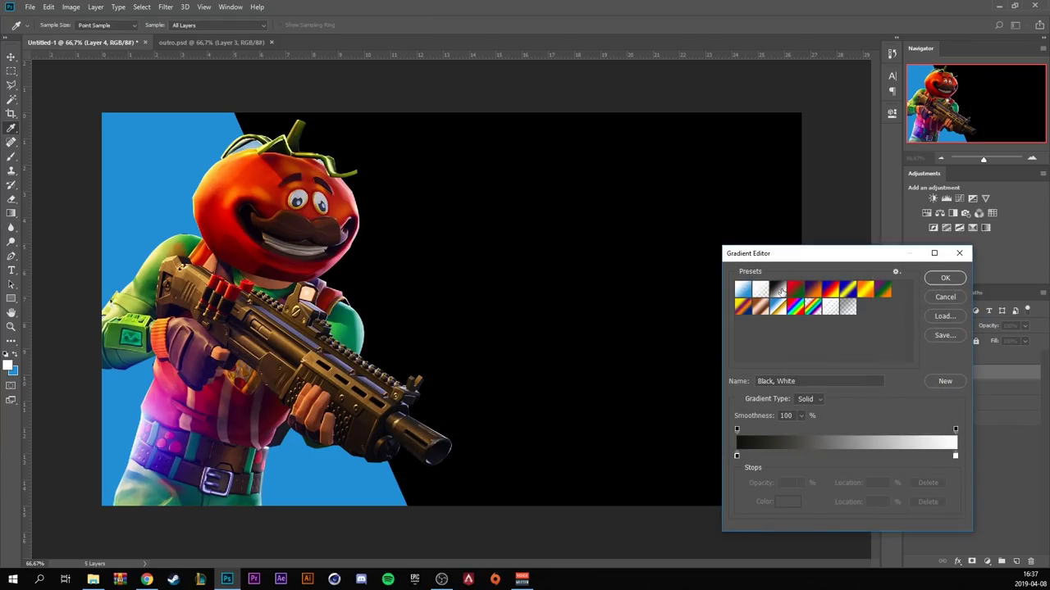
left_click(964, 279)
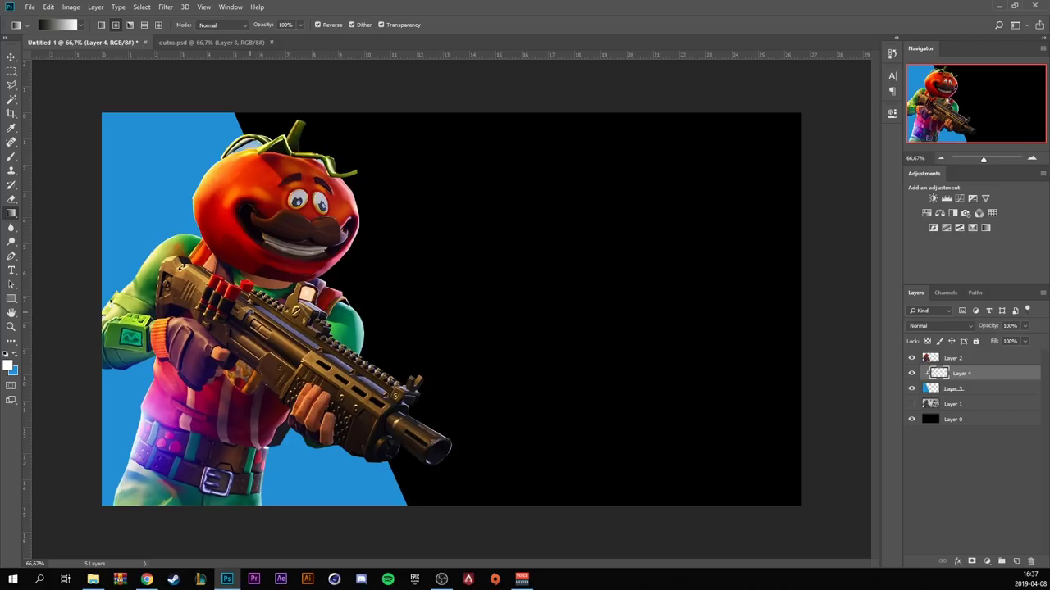
left_click_drag(214, 113, 221, 83)
left_click(951, 326)
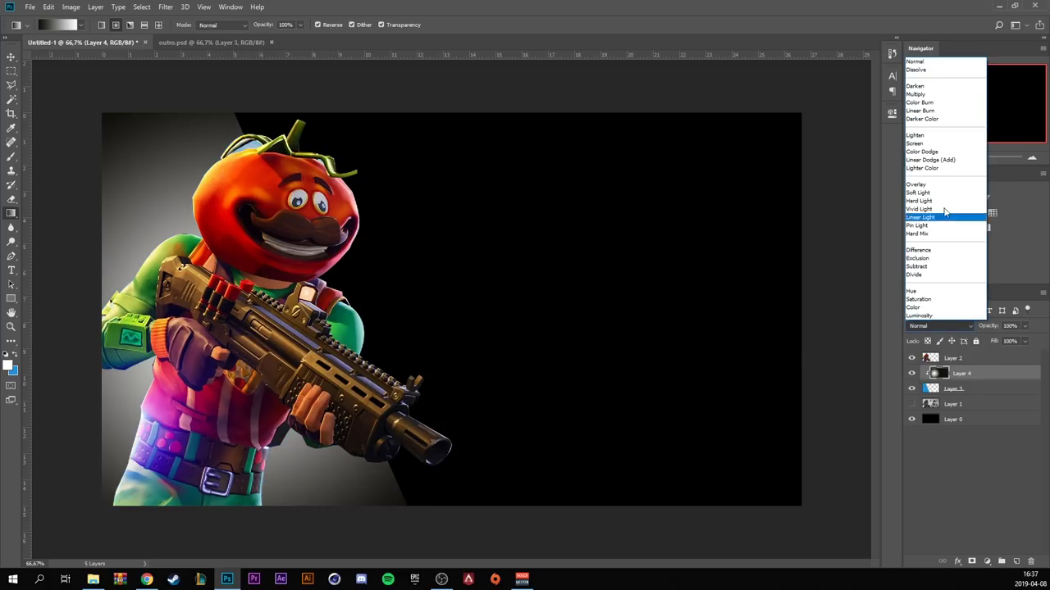
left_click(951, 191)
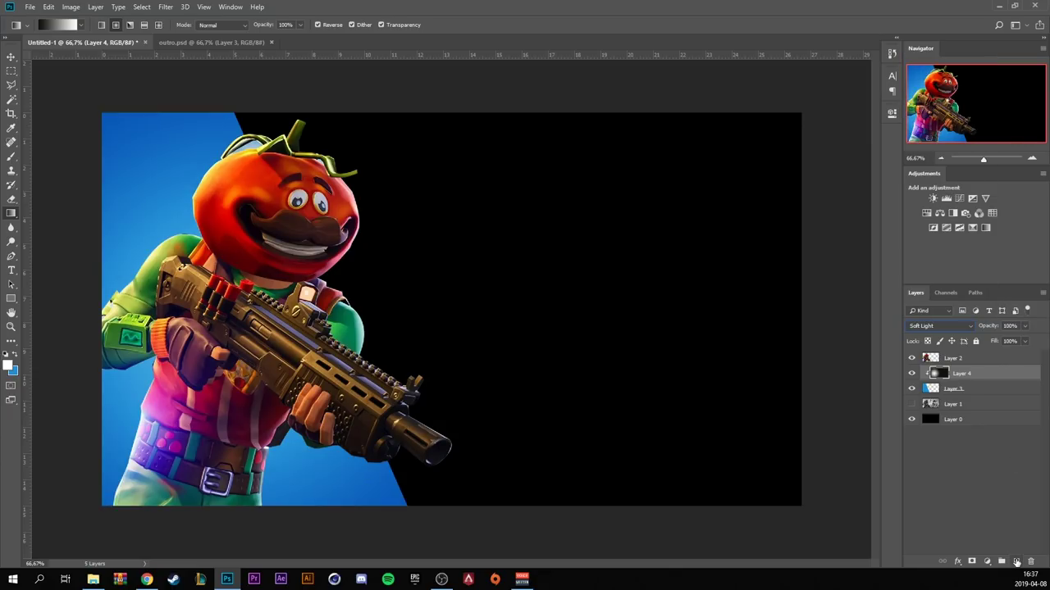
- Paint a large ~829 px white glow behind Tomato Head on a new layer set to Hard Light
left_click(1016, 562)
key("b")
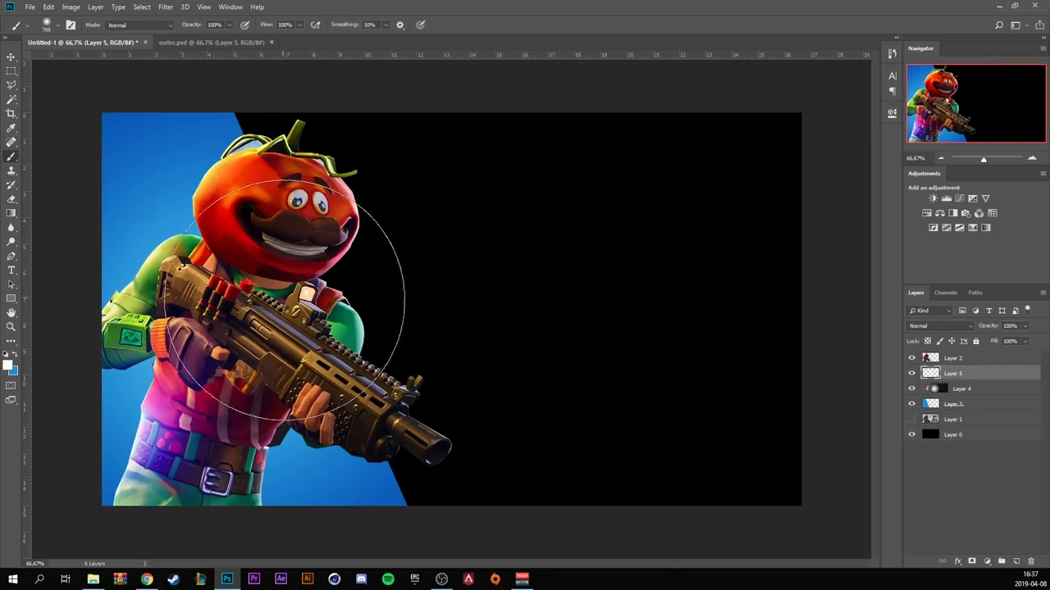
mouse_move(223, 316)
left_mouse_down()
mouse_move(235, 323)
mouse_move(222, 324)
left_mouse_up()
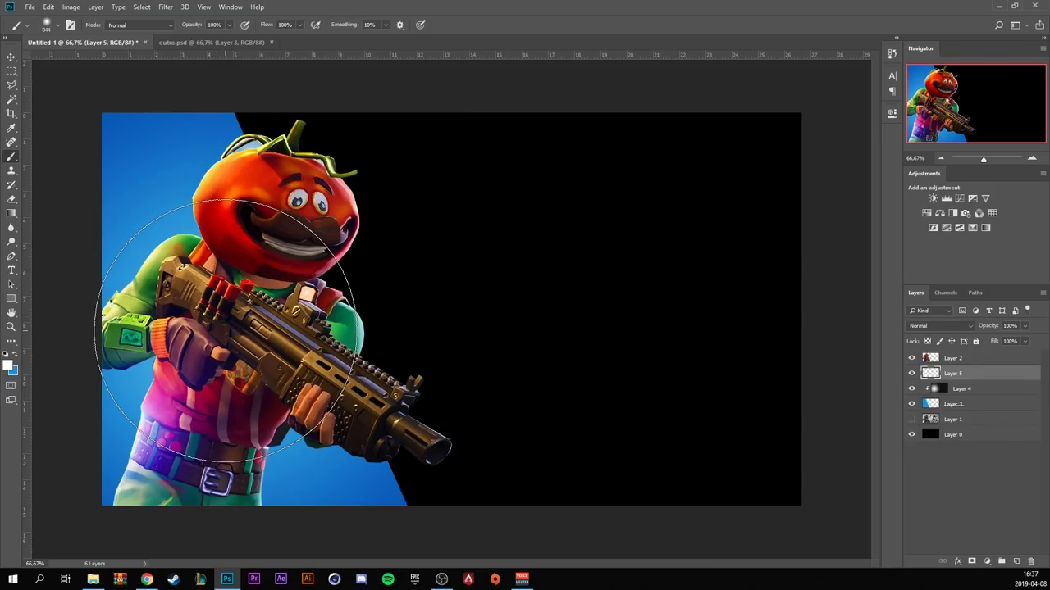
left_click(226, 328)
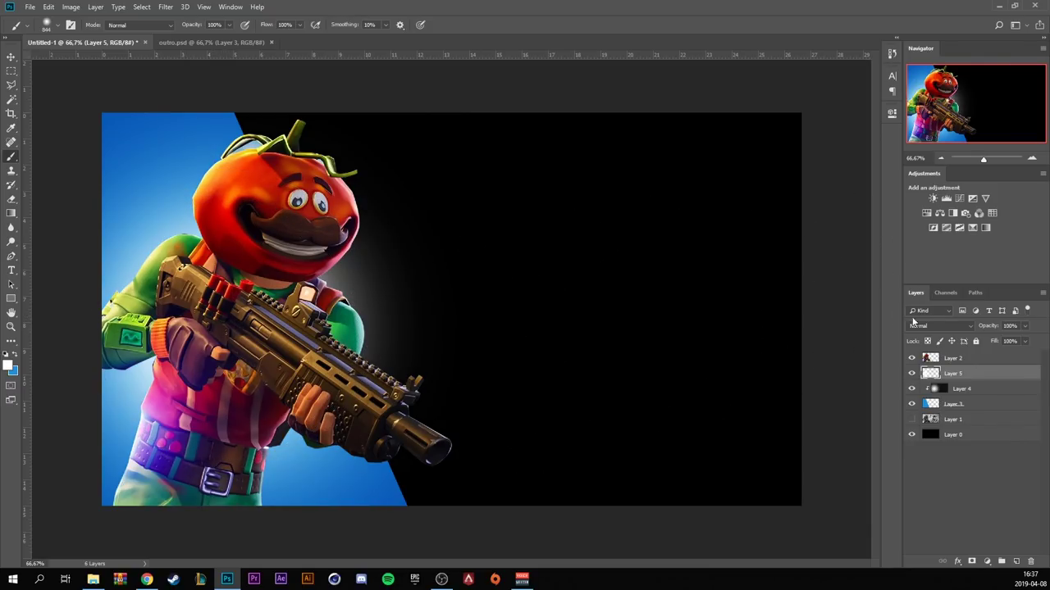
left_click(919, 325)
left_click(935, 201)
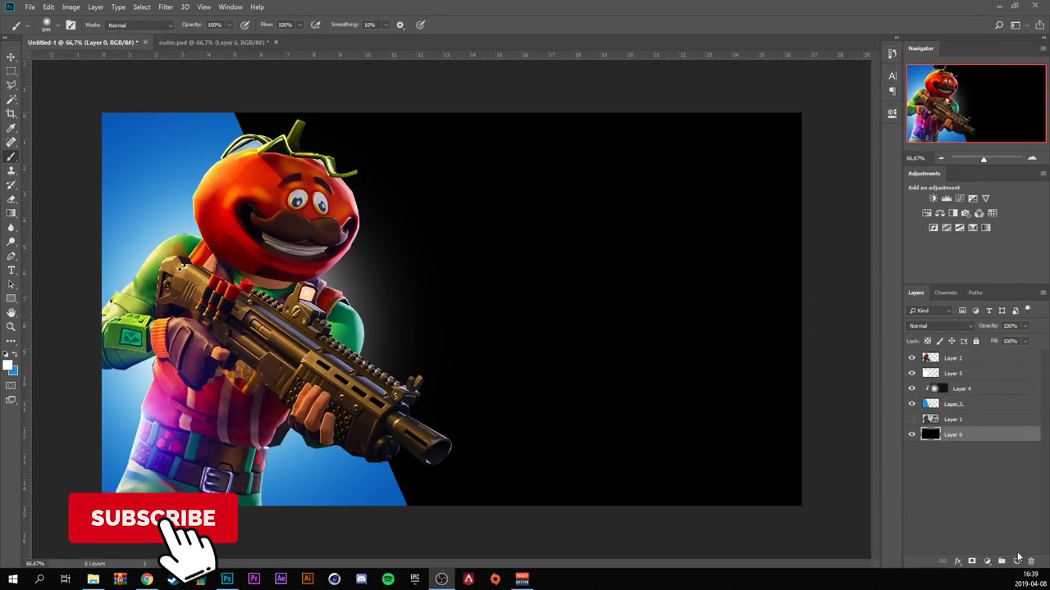
- Add a new layer above Layer 0 and set the gradient's left stop to near-black blue
left_click(1017, 560)
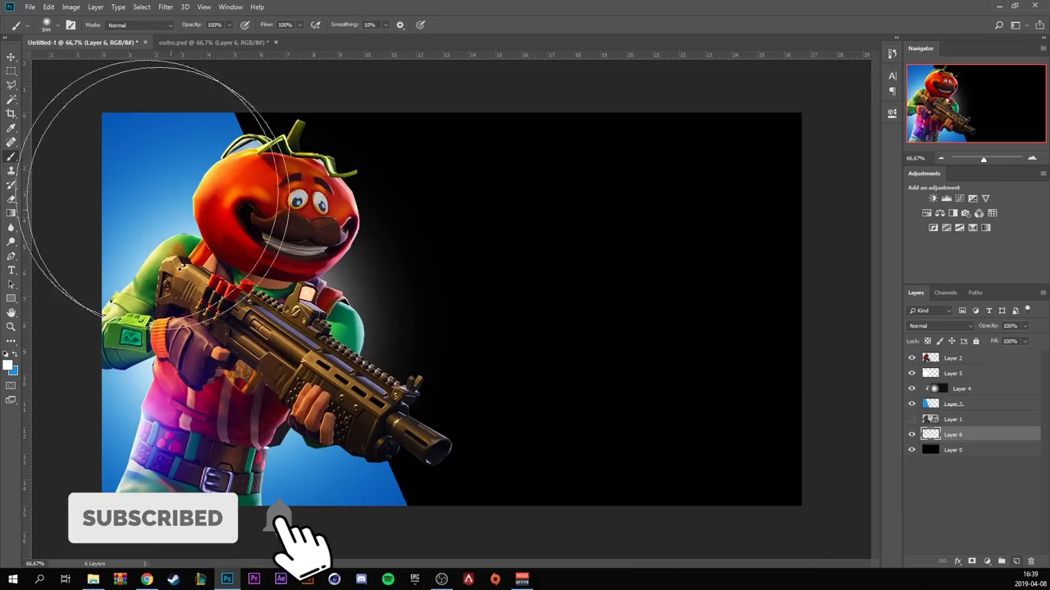
left_click(11, 212)
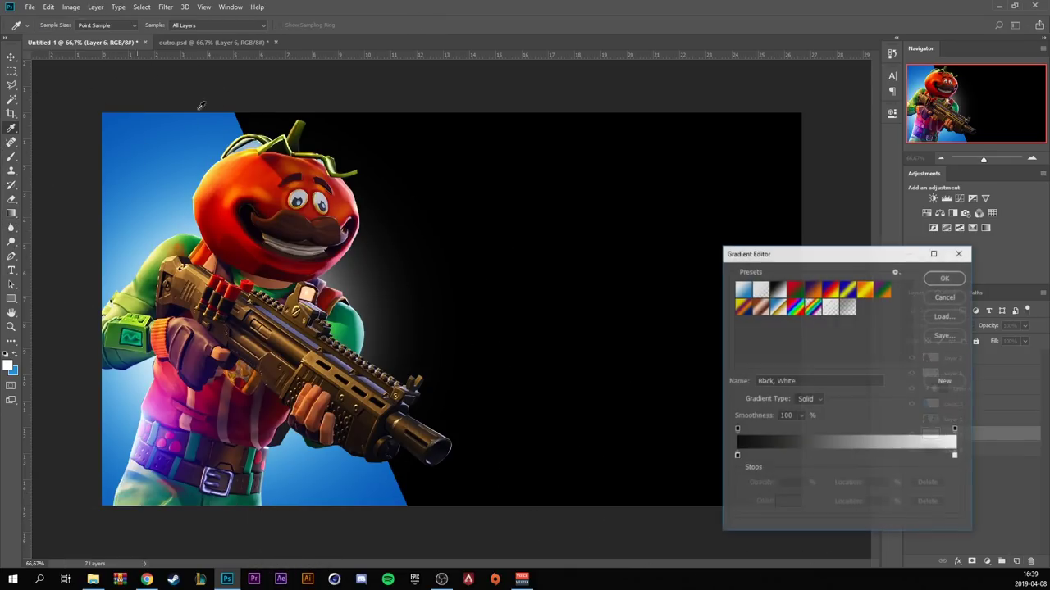
left_click(57, 27)
left_click(747, 295)
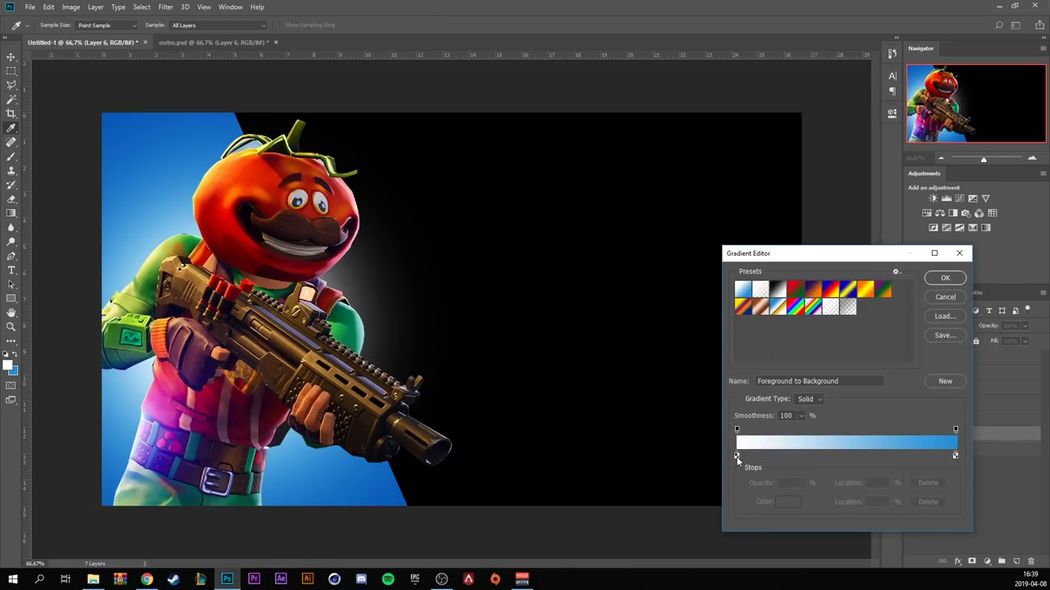
double_click(736, 457)
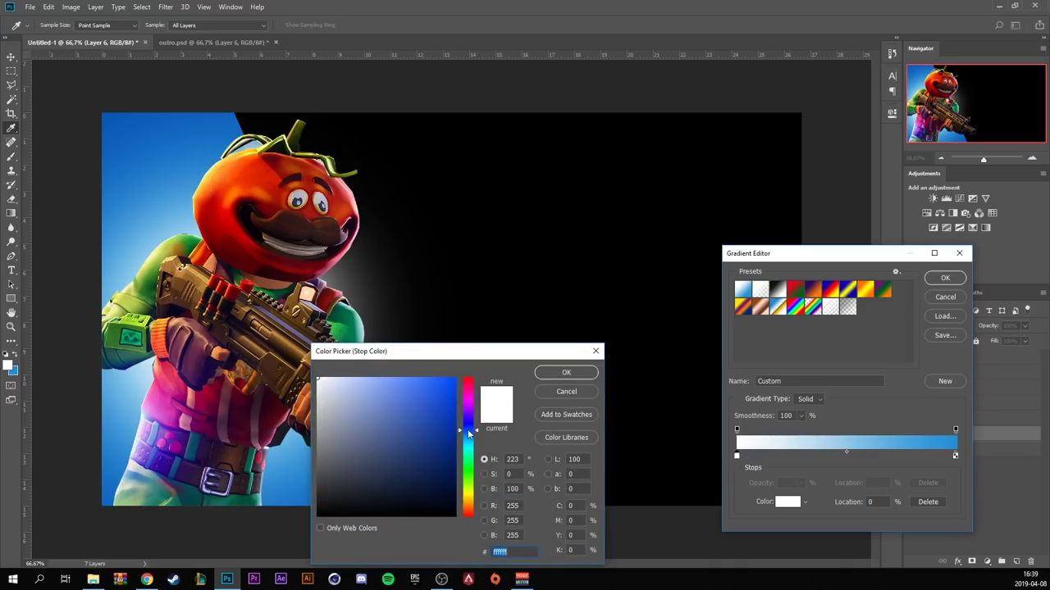
left_click_drag(469, 430, 469, 435)
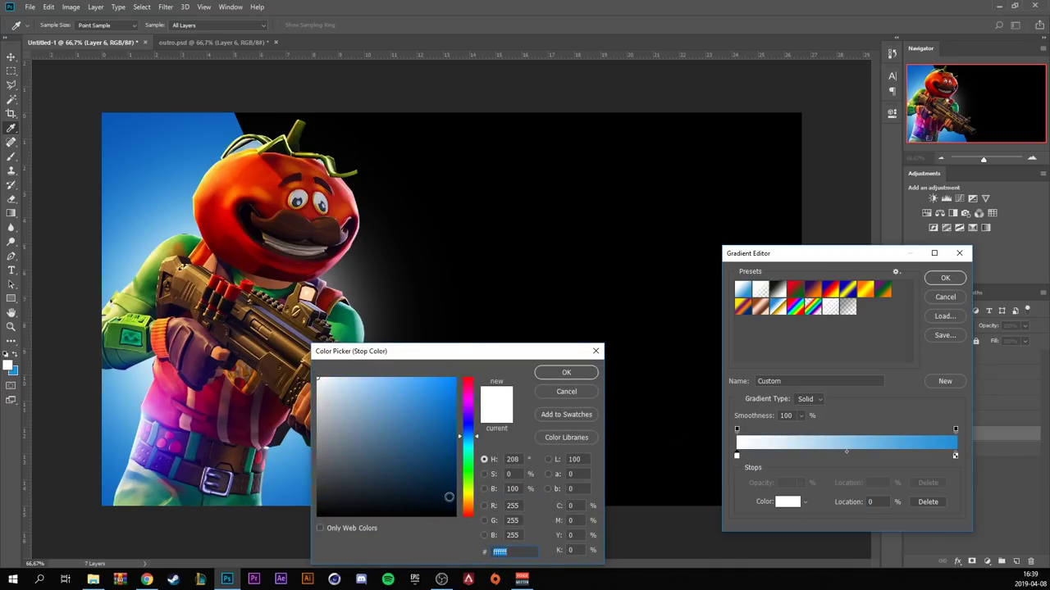
left_click(436, 506)
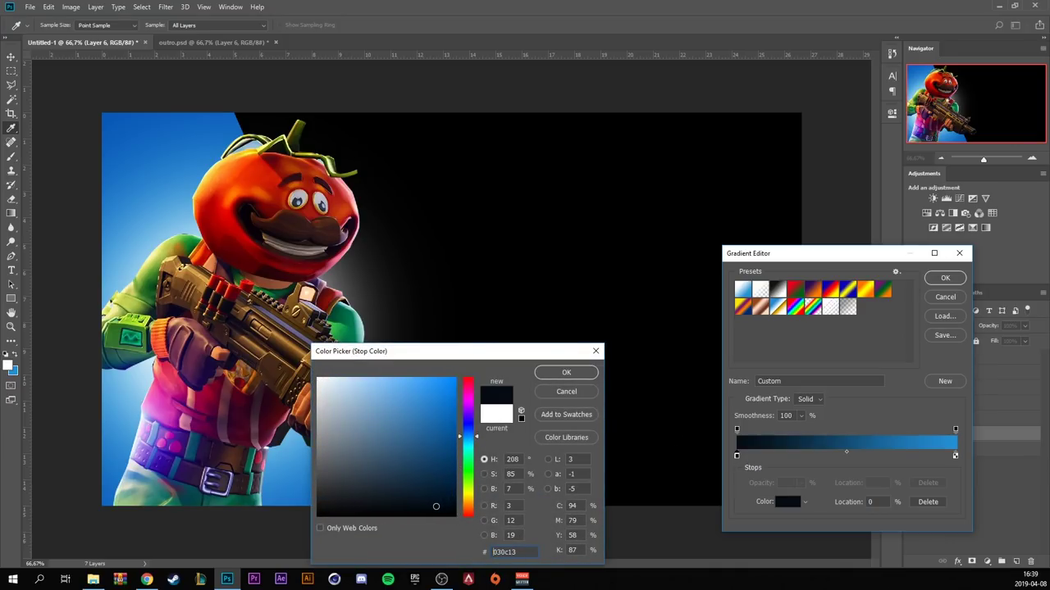
left_click(566, 372)
- Set the right gradient stop to dark navy and drag the gradient rightward across Layer 6
double_click(955, 456)
left_click(441, 495)
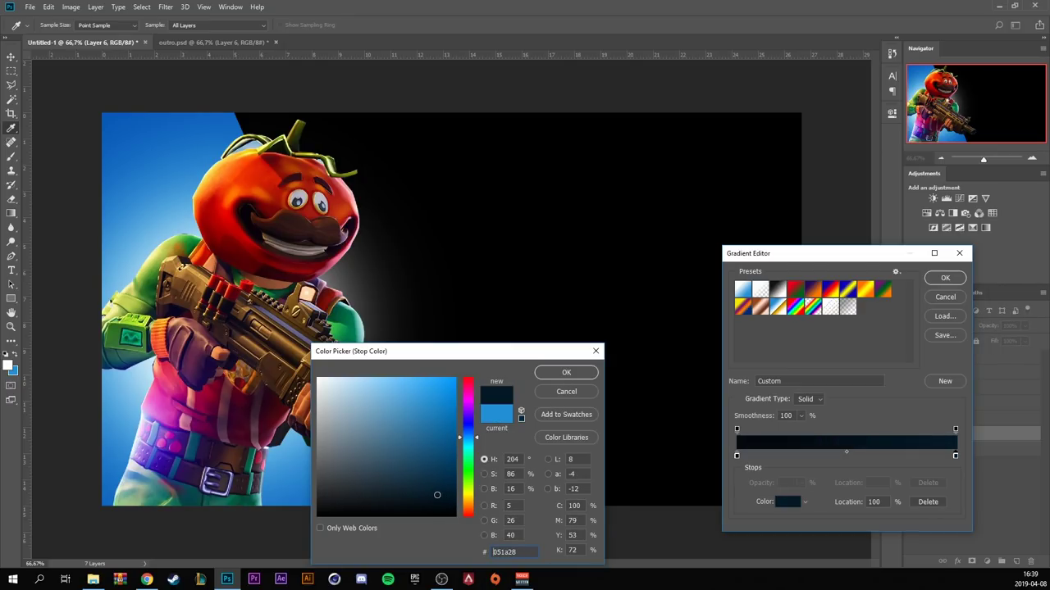
left_click(566, 373)
left_click(938, 279)
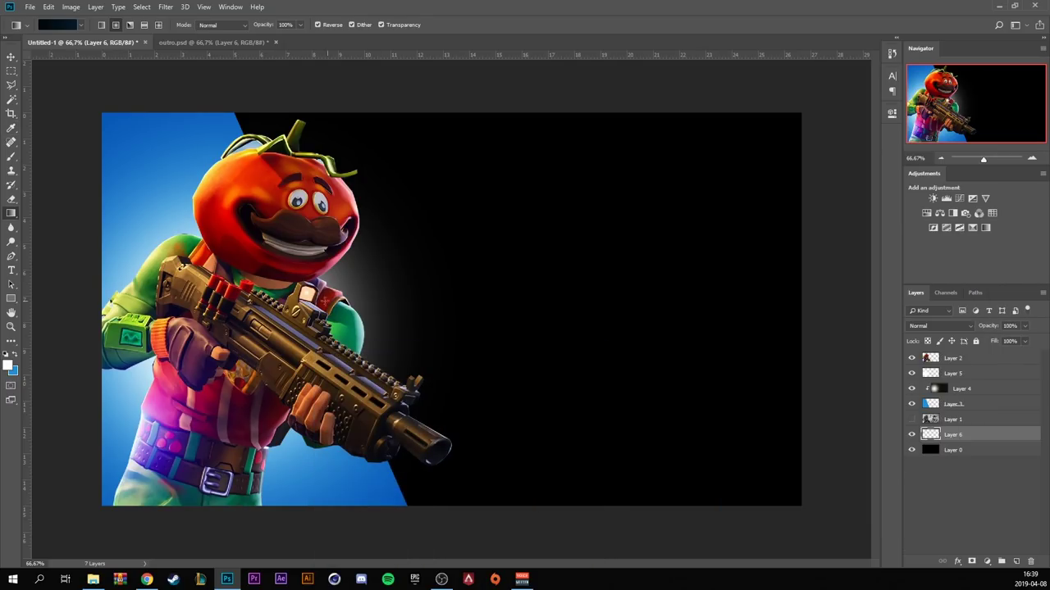
left_click_drag(306, 293, 836, 278)
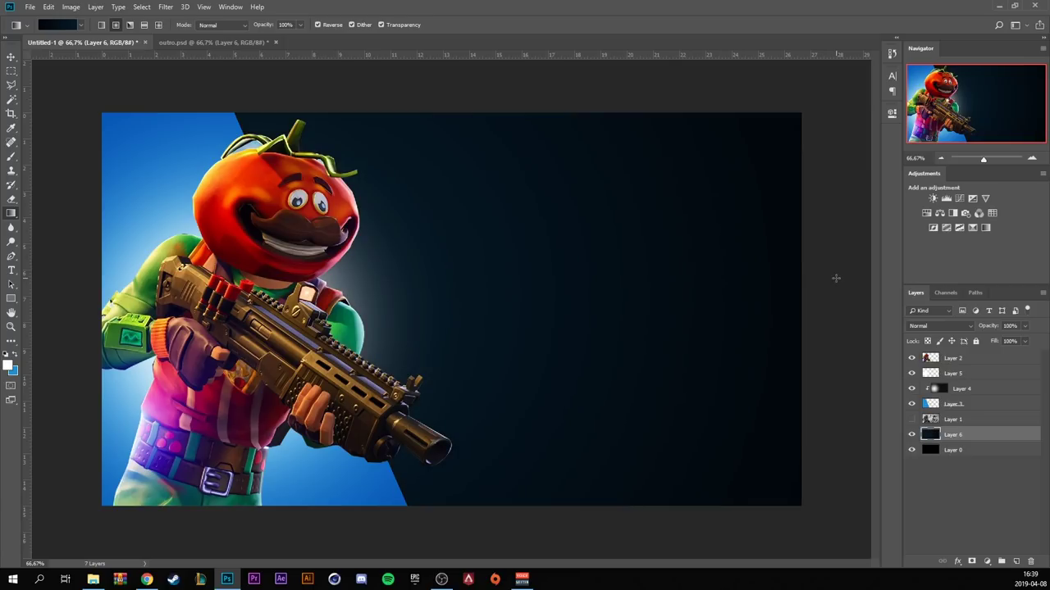
- Show the grey skydiver Layer 1, raise it above Layer 4, shift it left, and blend it in Soft Light
left_click(911, 419)
left_click(953, 420)
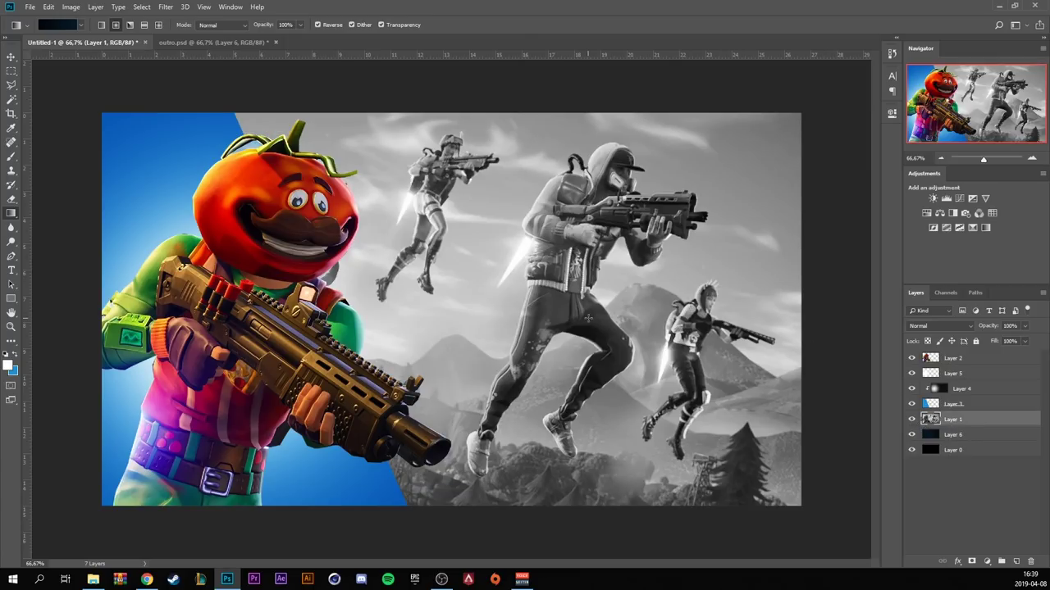
key("v")
left_click_drag(984, 389, 986, 383)
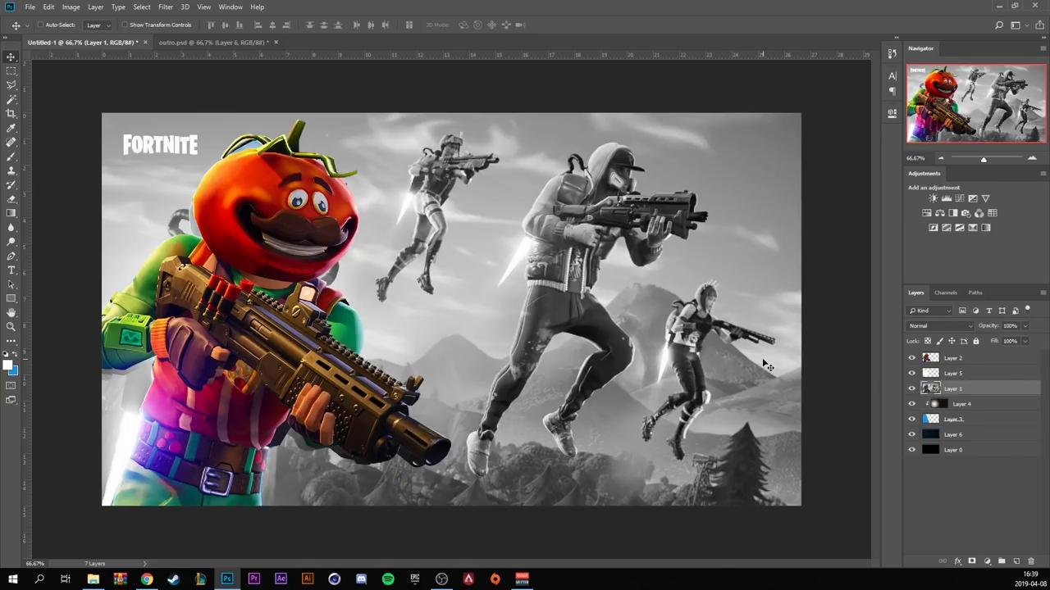
left_click_drag(766, 365, 490, 361)
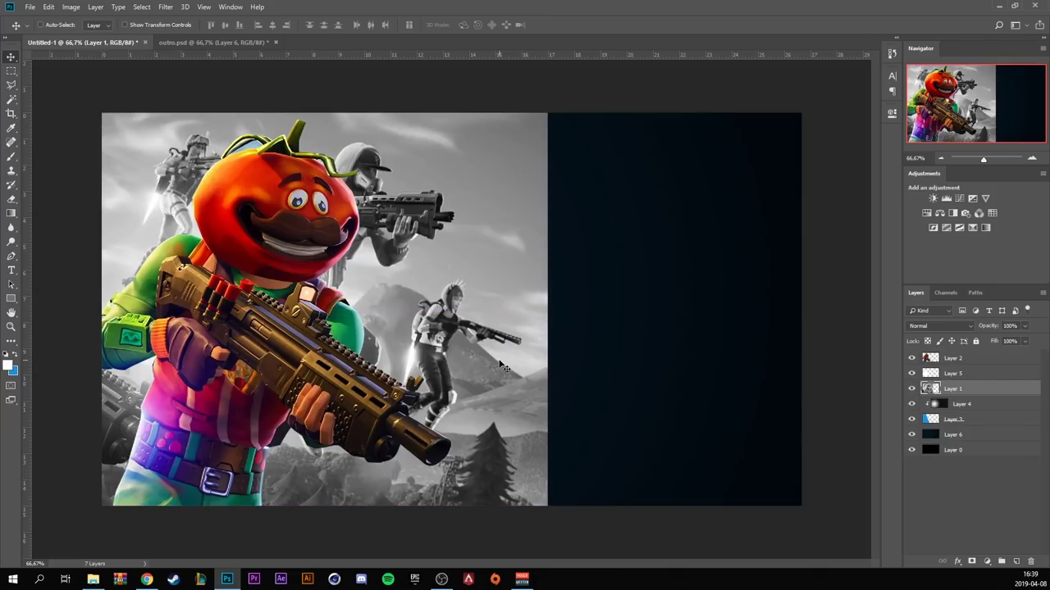
left_click(929, 325)
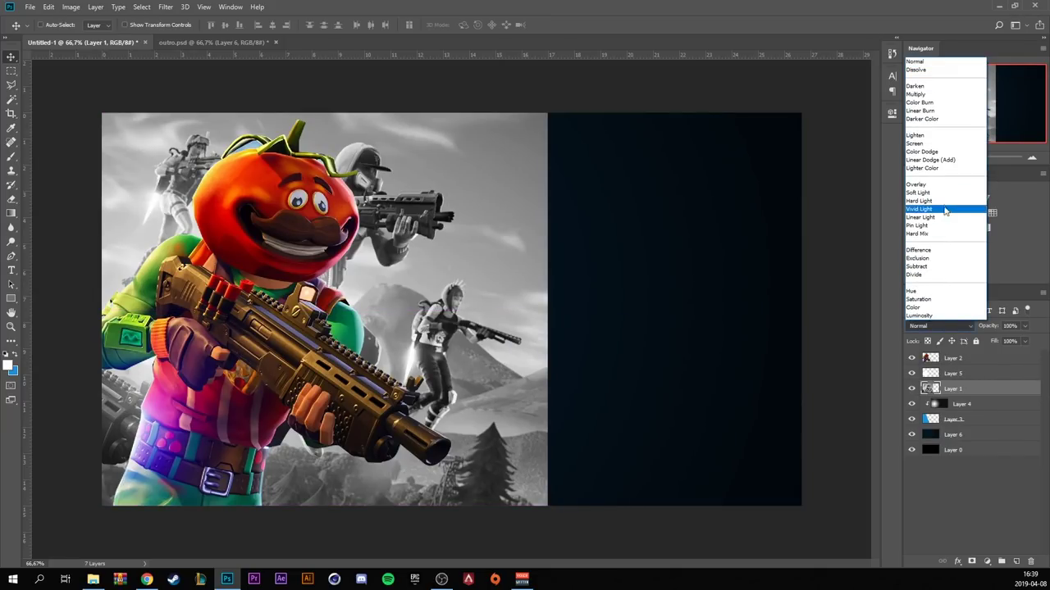
left_click(937, 193)
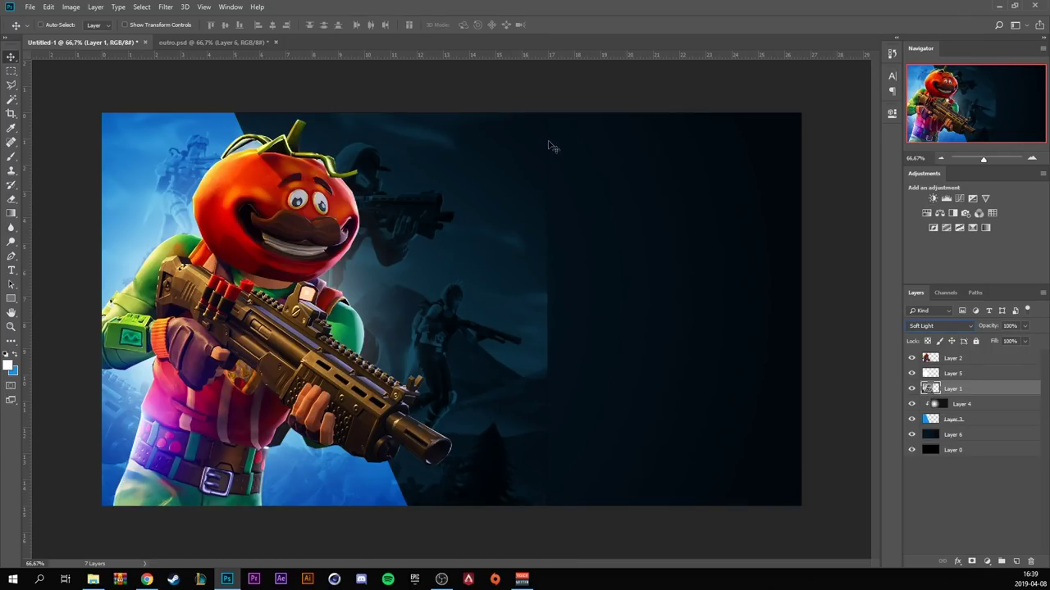
- Pick the Eraser and enlarge its brush beyond about 1006 px
left_click(11, 200)
mouse_move(246, 293)
left_mouse_down()
mouse_move(285, 293)
mouse_move(264, 293)
left_mouse_up()
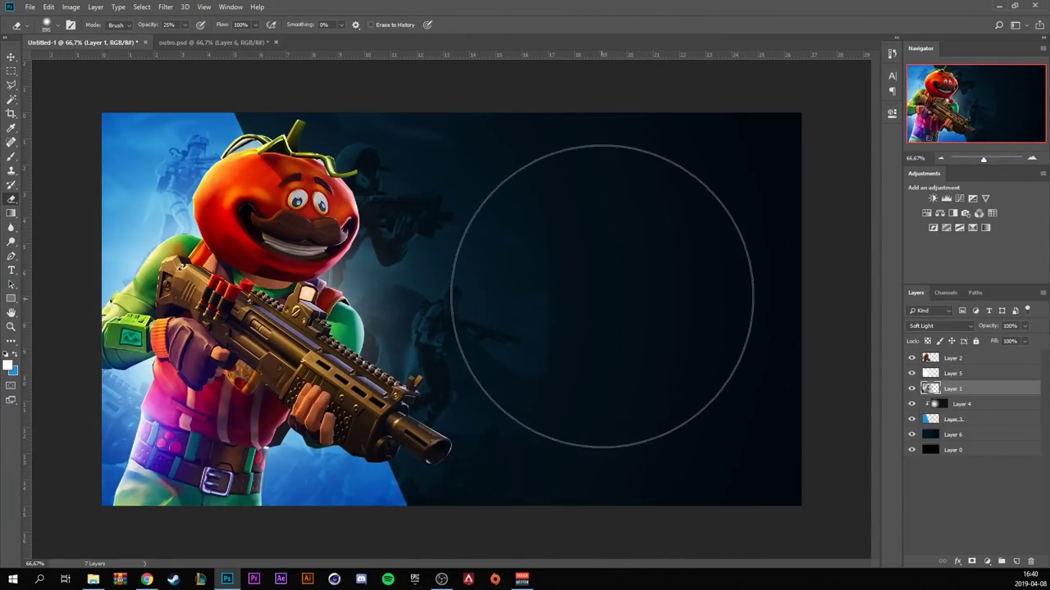
key("bracketright")
key("bracketright")
key("bracketright")
key("bracketright")
key("bracketright")
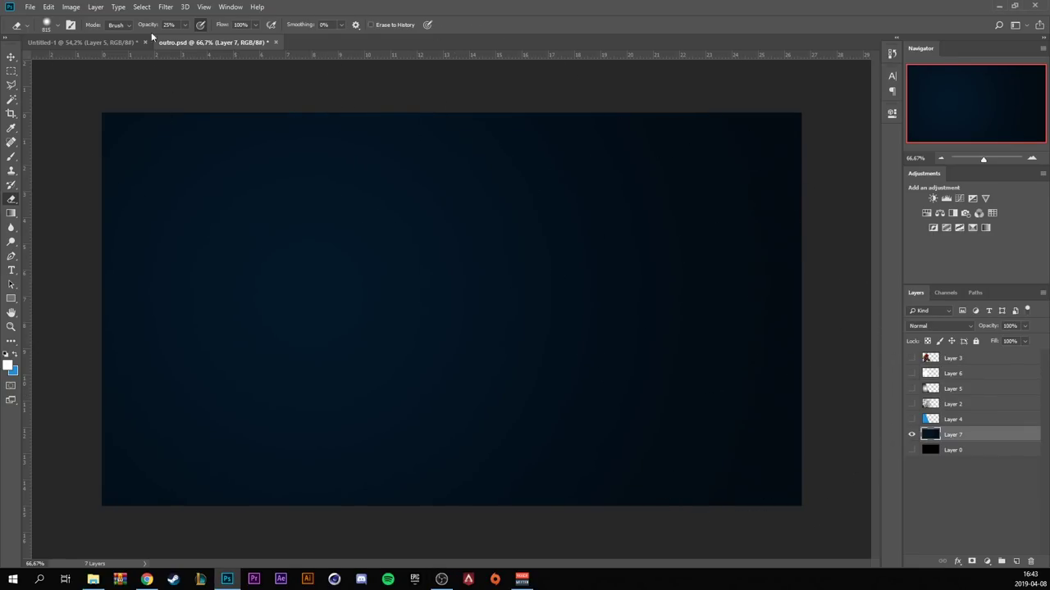
- Isolate the Tomato Head Layer 2 and open Save for Web (Legacy) to export it as PNG-24
left_click(29, 7)
key("ctrl+alt+shift+s")
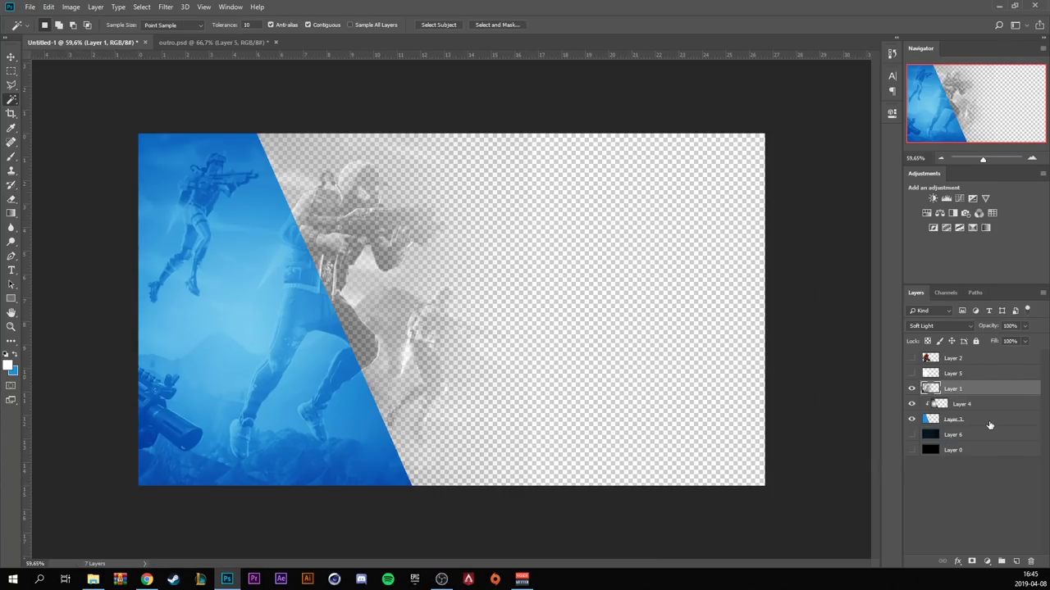
left_click(976, 420)
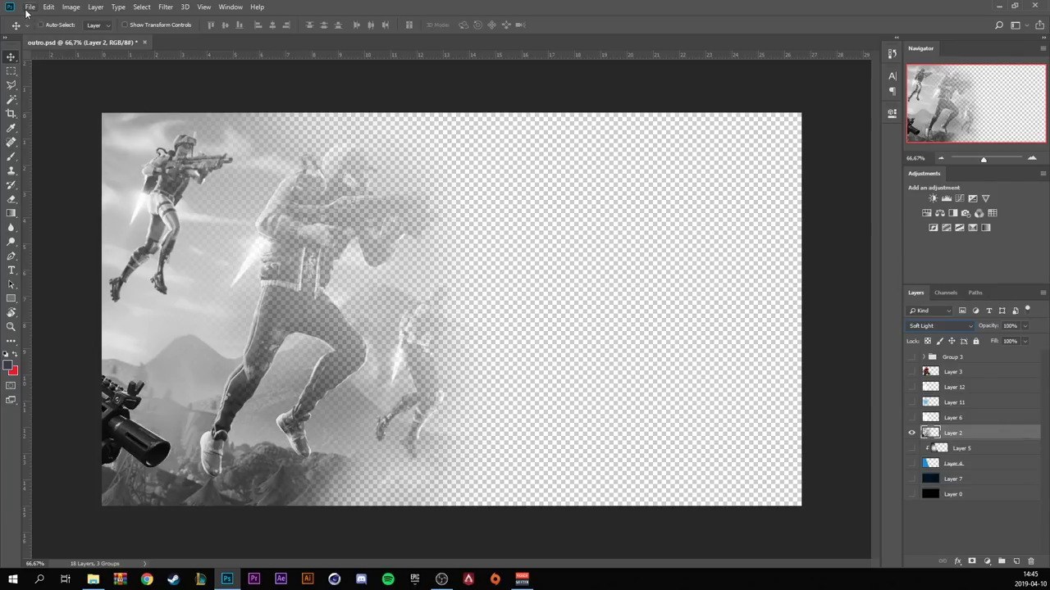
left_click(28, 8)
mouse_move(62, 160)
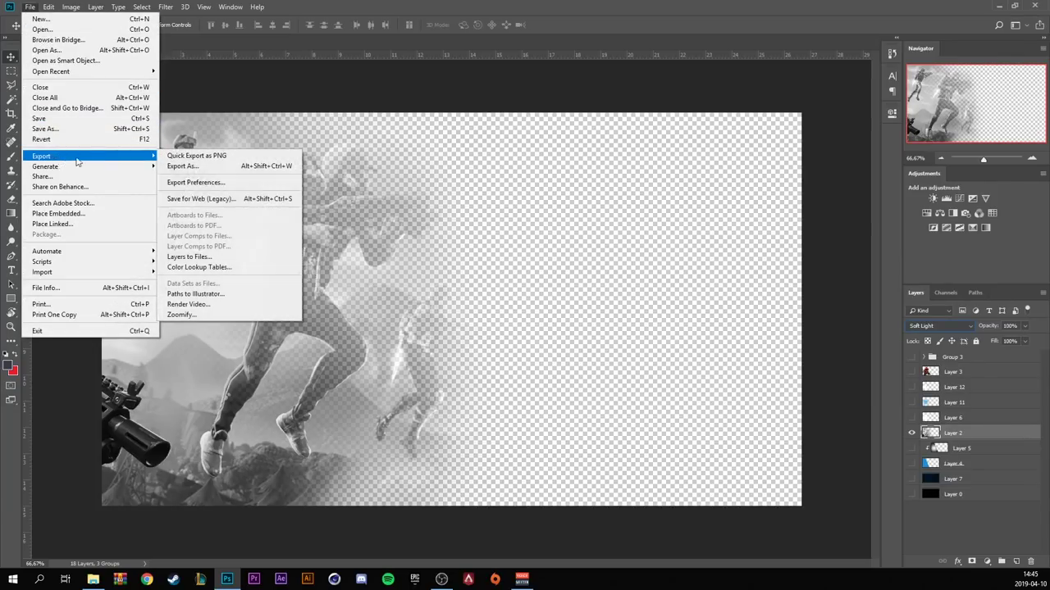
left_click(213, 199)
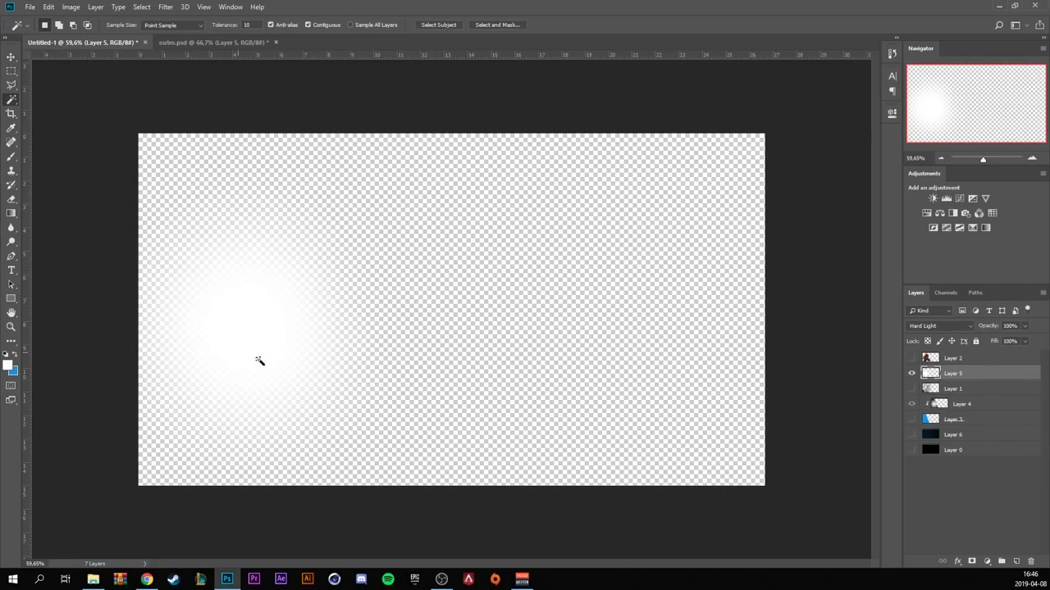
left_click(30, 7)
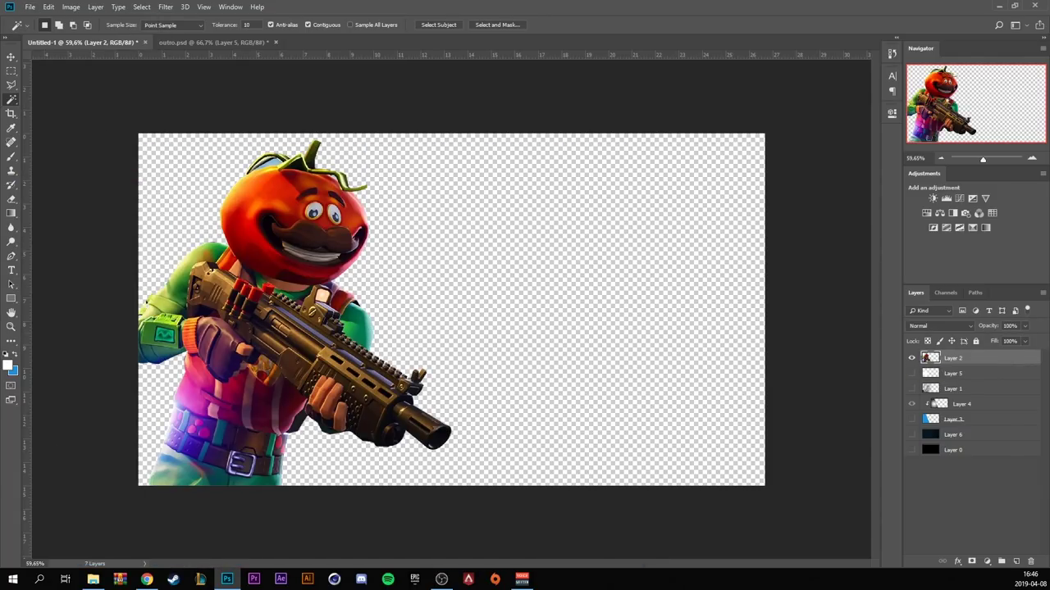
left_click(30, 6)
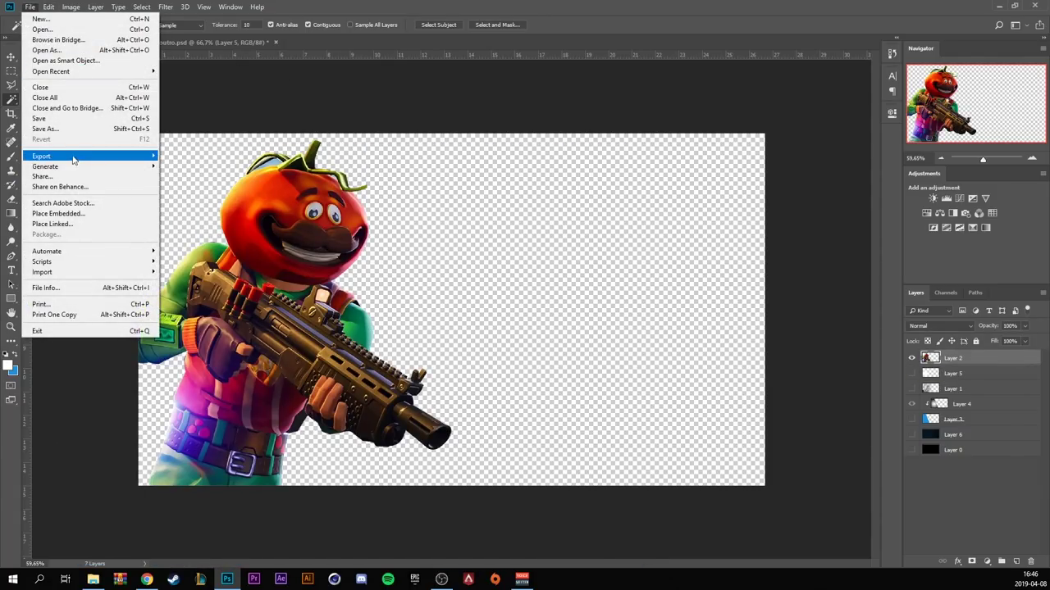
mouse_move(72, 157)
left_click(190, 199)
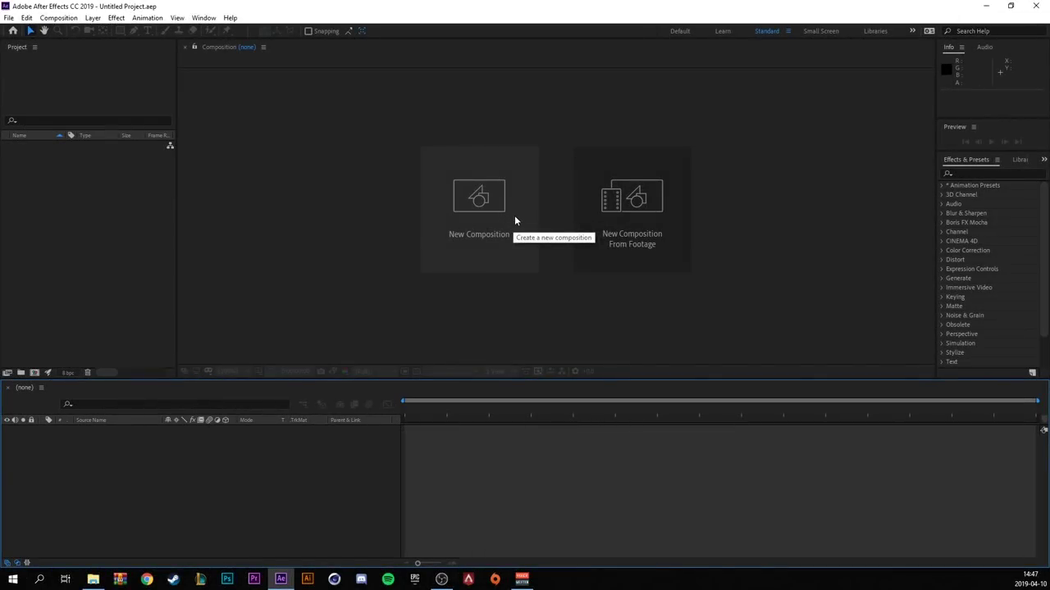
- Create a 1920×1080, 30 fps, 10-second Comp 1 and open File Explorer for the images
left_click(492, 205)
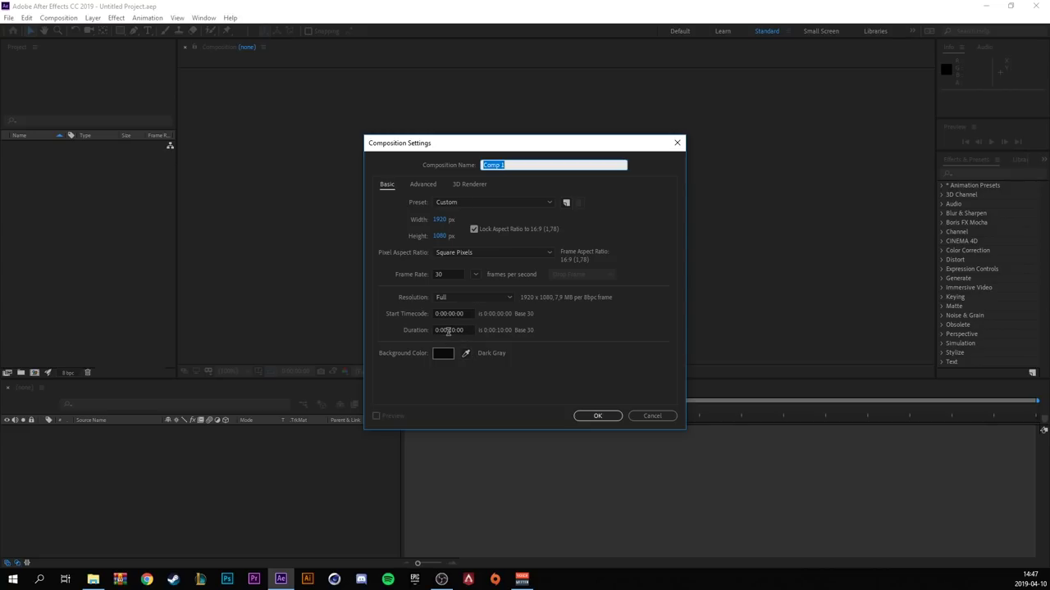
left_click(597, 416)
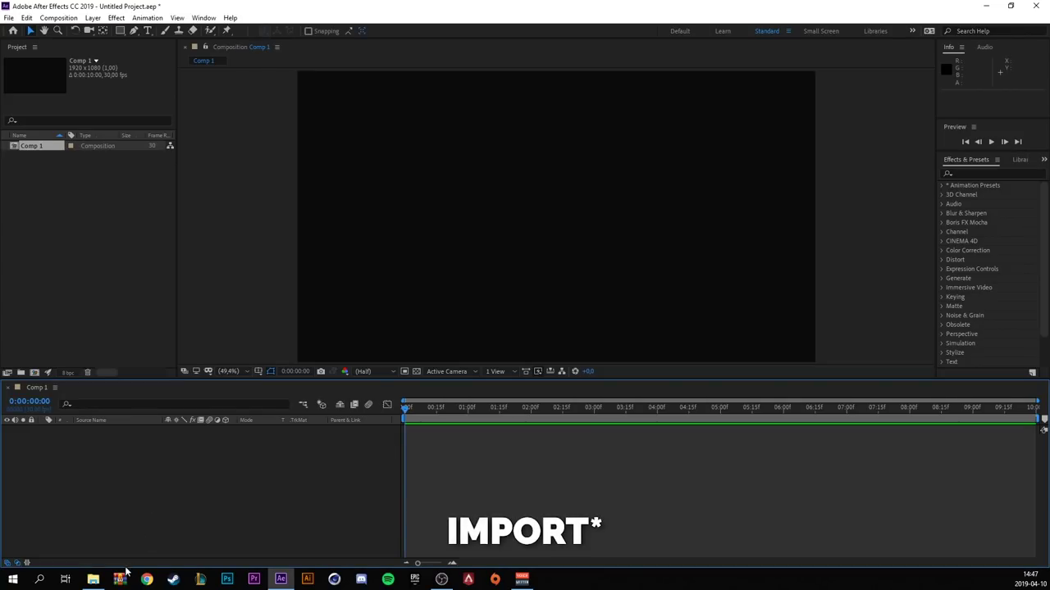
key("super+e")
- Import the five exported PNG images into the Project panel
left_click_drag(16, 103, 634, 143)
left_click(343, 341)
left_click(341, 395, "shift")
left_click_drag(341, 396, 163, 285)
- Stack background, shape, wallpaper, light and skin PNGs in Comp 1, bottom to top
left_click_drag(43, 148, 143, 470)
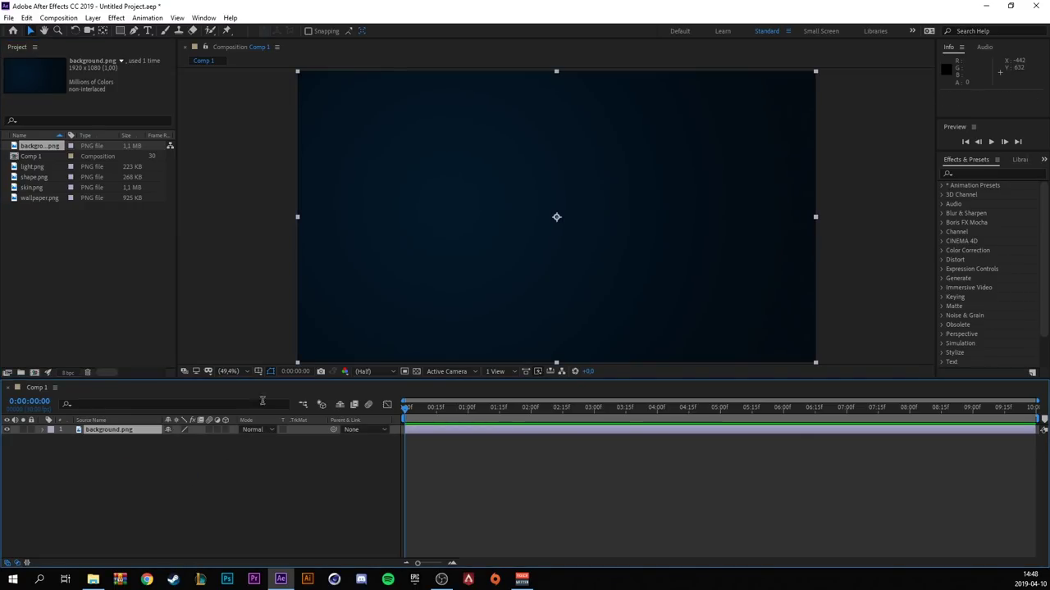
left_click_drag(45, 179, 116, 432)
left_click(51, 188)
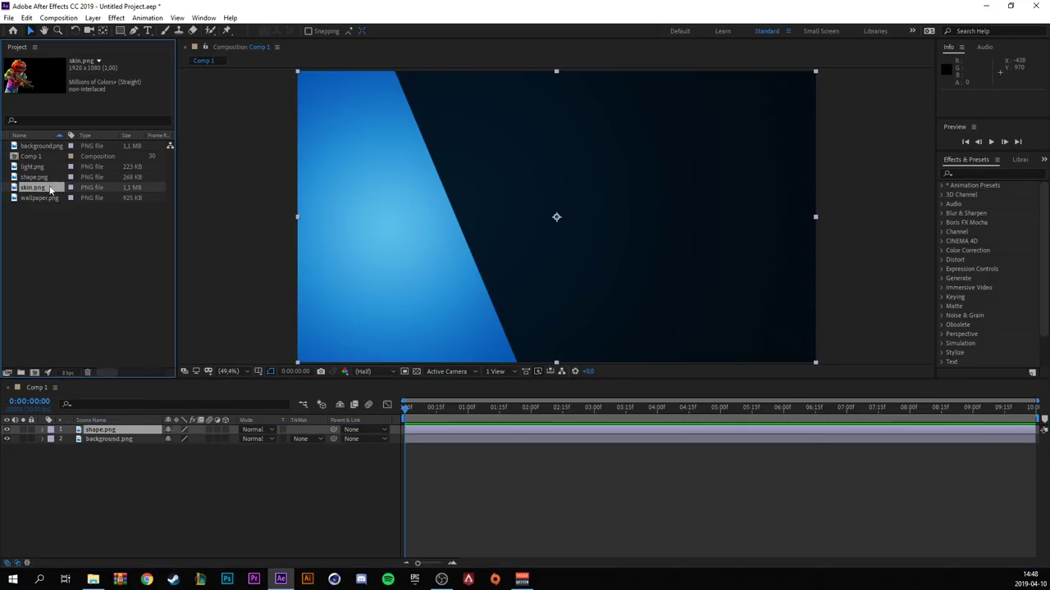
left_click_drag(51, 198, 115, 430)
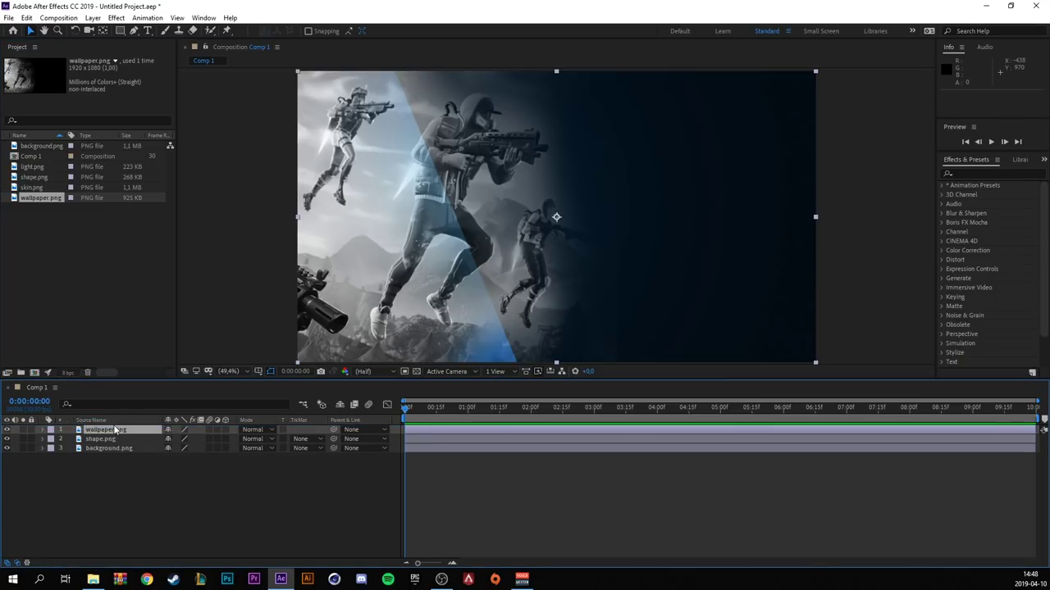
left_click_drag(43, 168, 142, 431)
left_click_drag(32, 188, 123, 432)
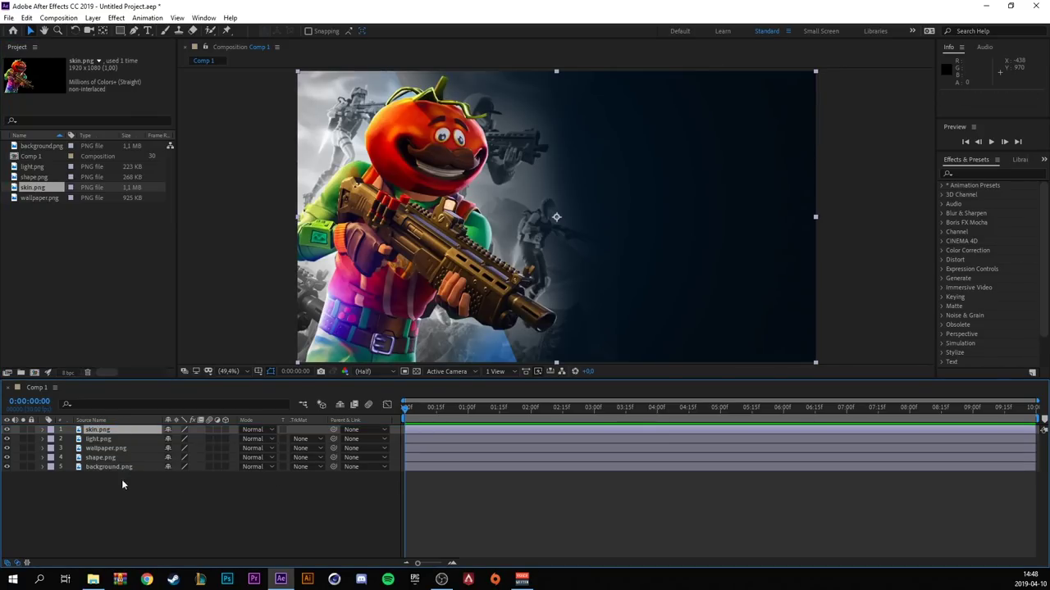
- Set wallpaper.png's blend mode to Soft Light
left_click(100, 450)
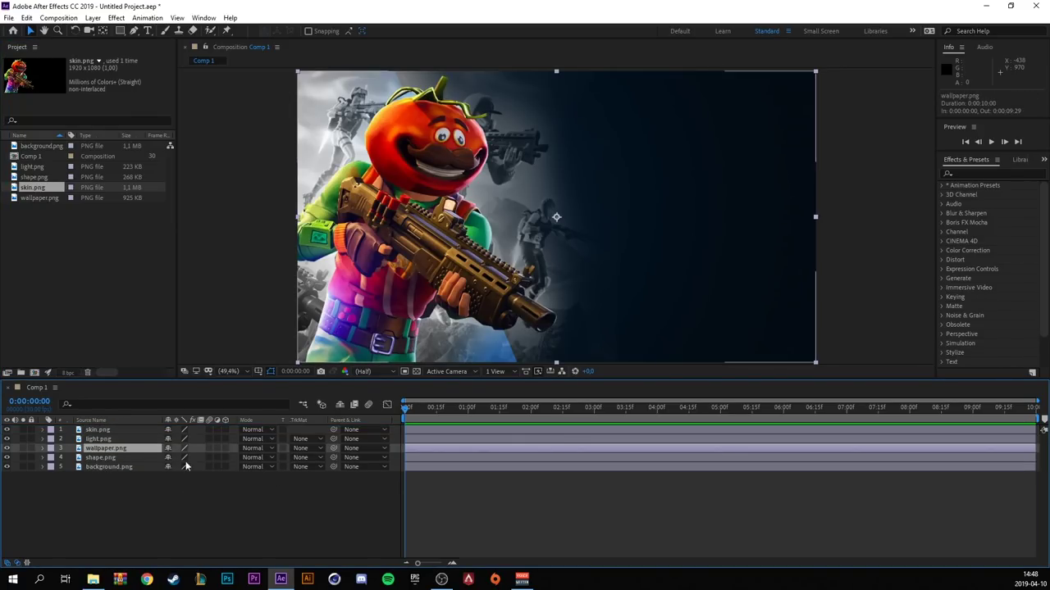
left_click(256, 449)
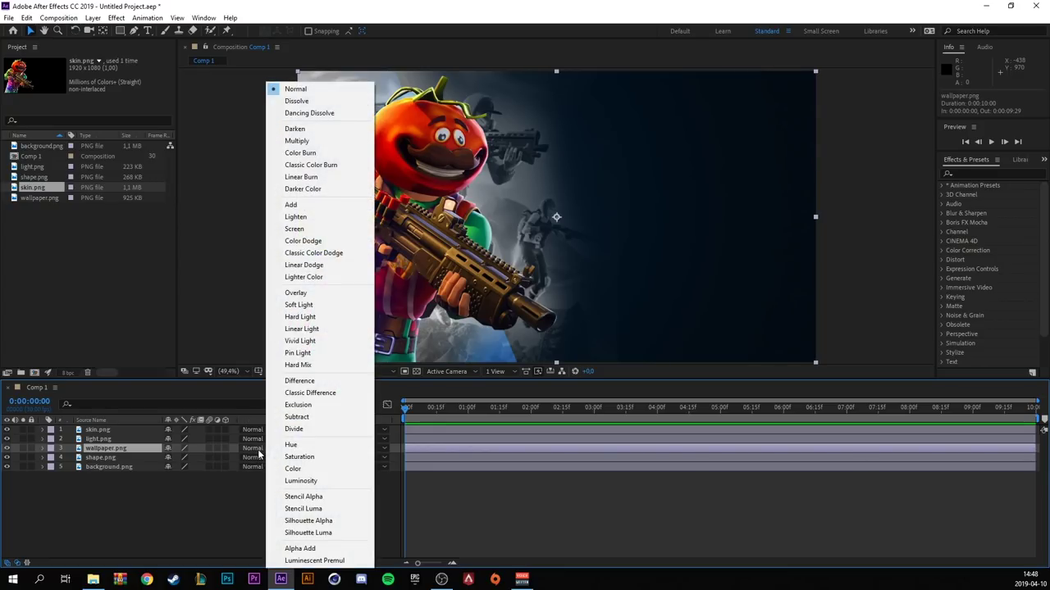
left_click(305, 305)
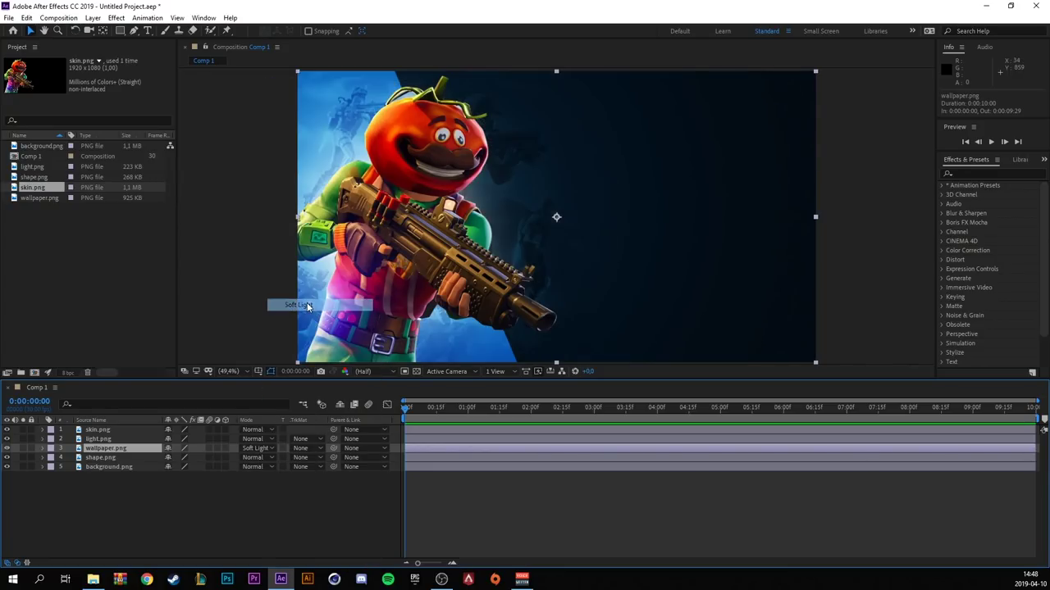
- Hide the background, shape, wallpaper and light layers and expand skin.png's Transform properties
left_click(441, 579)
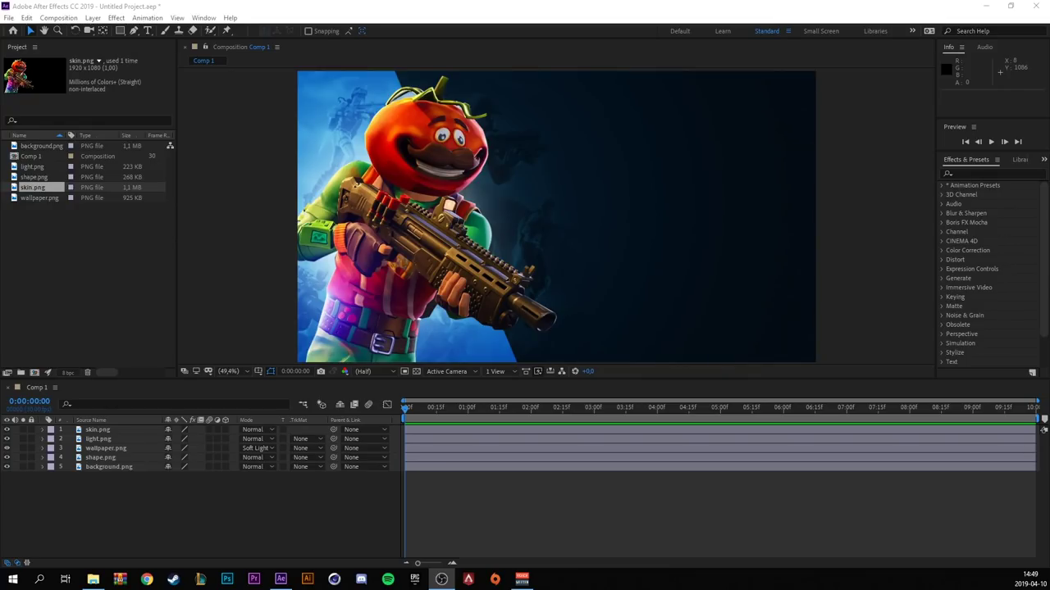
left_click(7, 467)
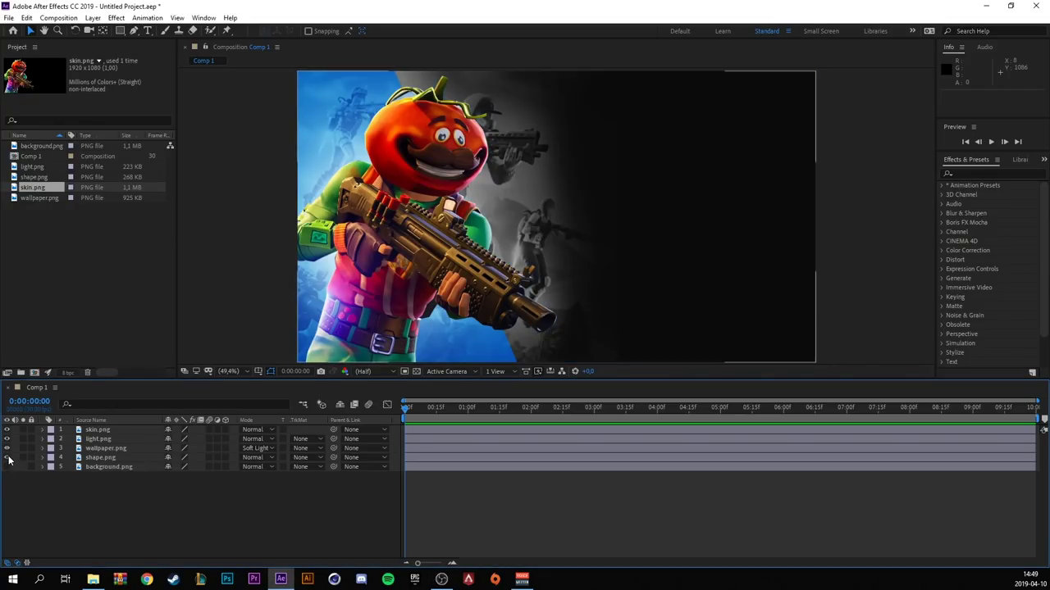
left_click(7, 457)
left_click(7, 448)
left_click(7, 438)
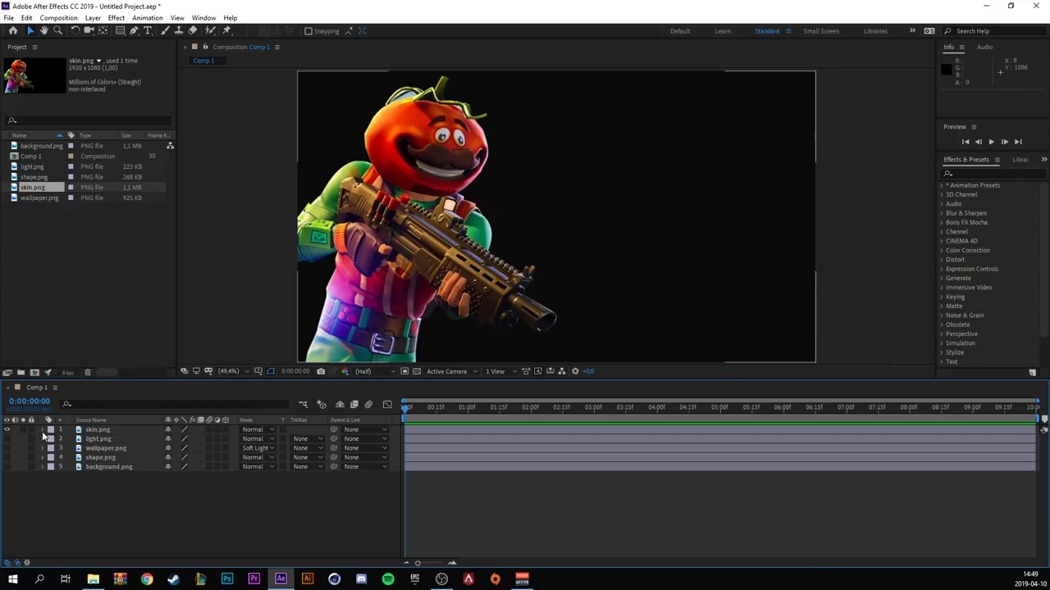
left_click(45, 433)
left_click(42, 430)
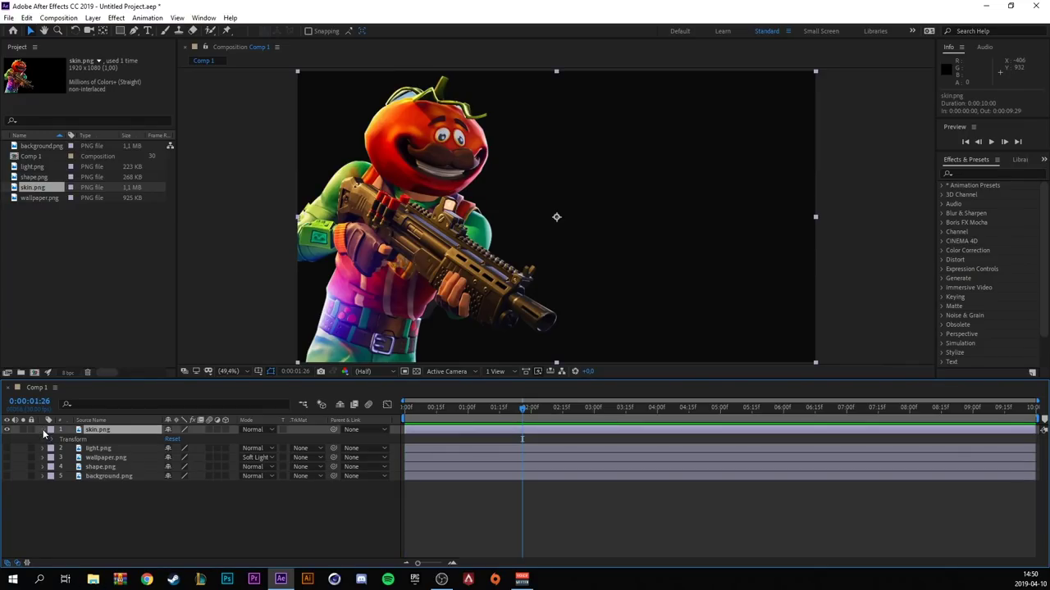
left_click(52, 439)
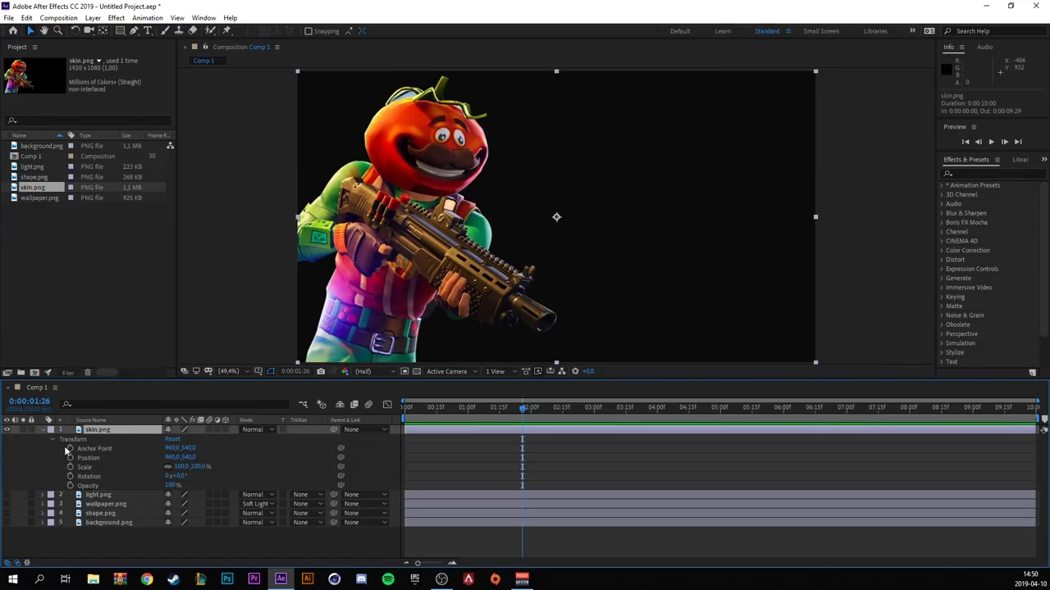
- Keyframe skin.png's Position from -7,540 at 0:00 to 947,540 at 1:22
key("Home")
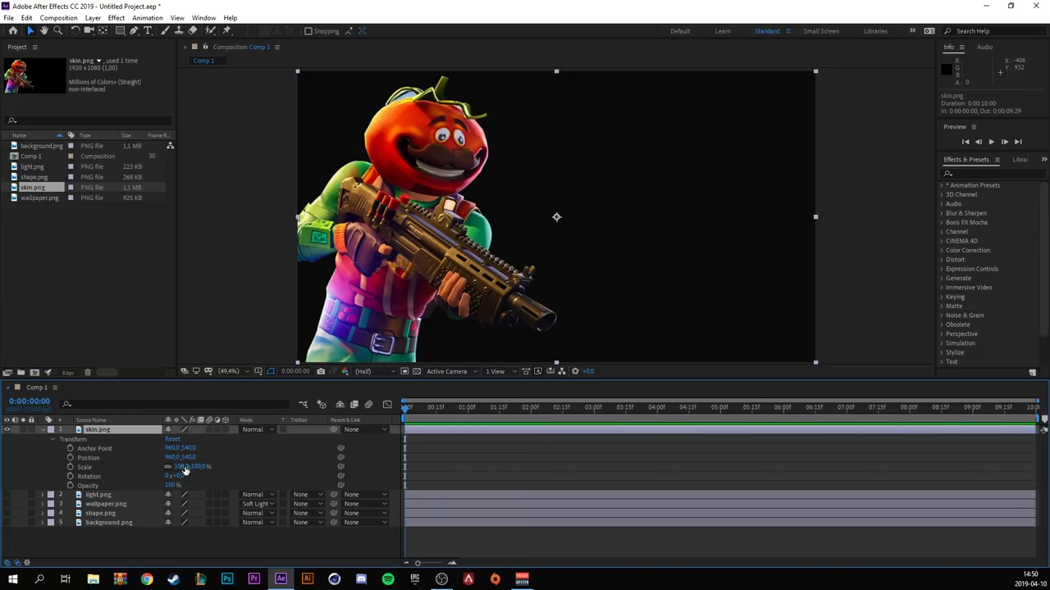
left_click(69, 458)
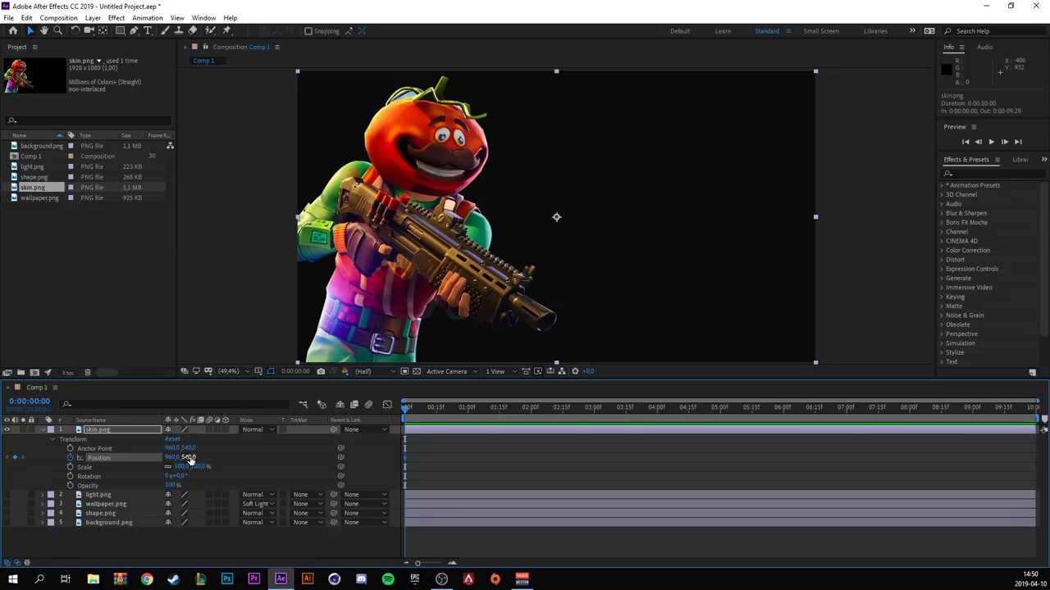
left_click_drag(188, 459, 86, 458)
key("ctrl+z")
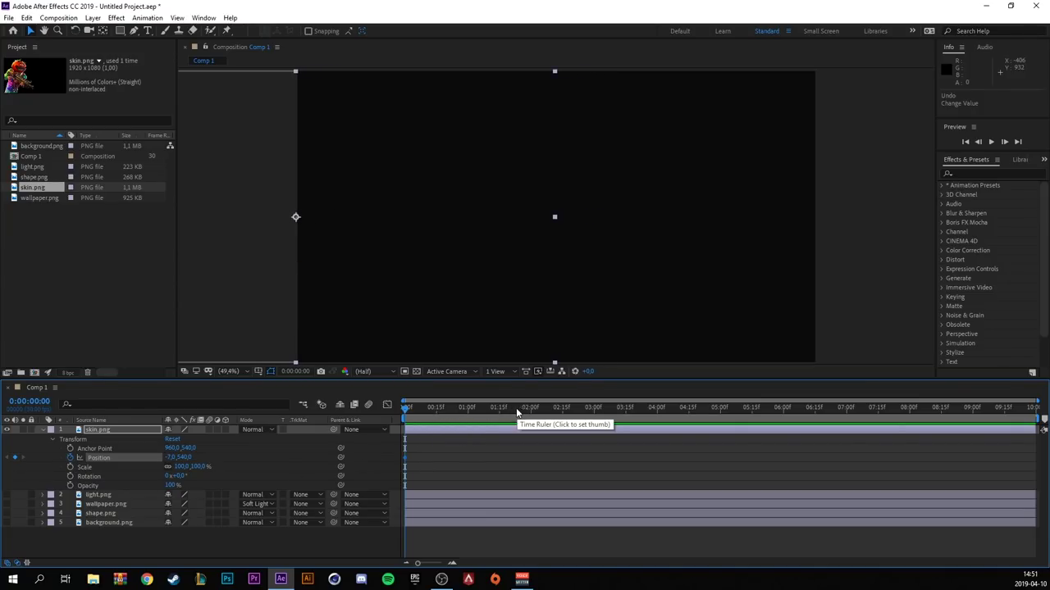
left_click(514, 408)
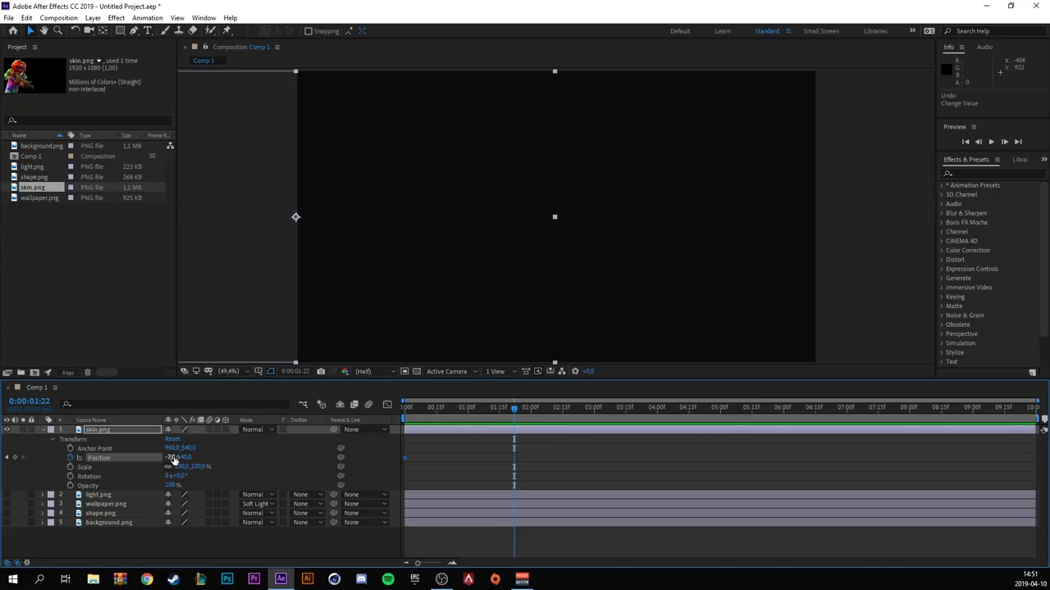
left_click_drag(172, 457, 679, 442)
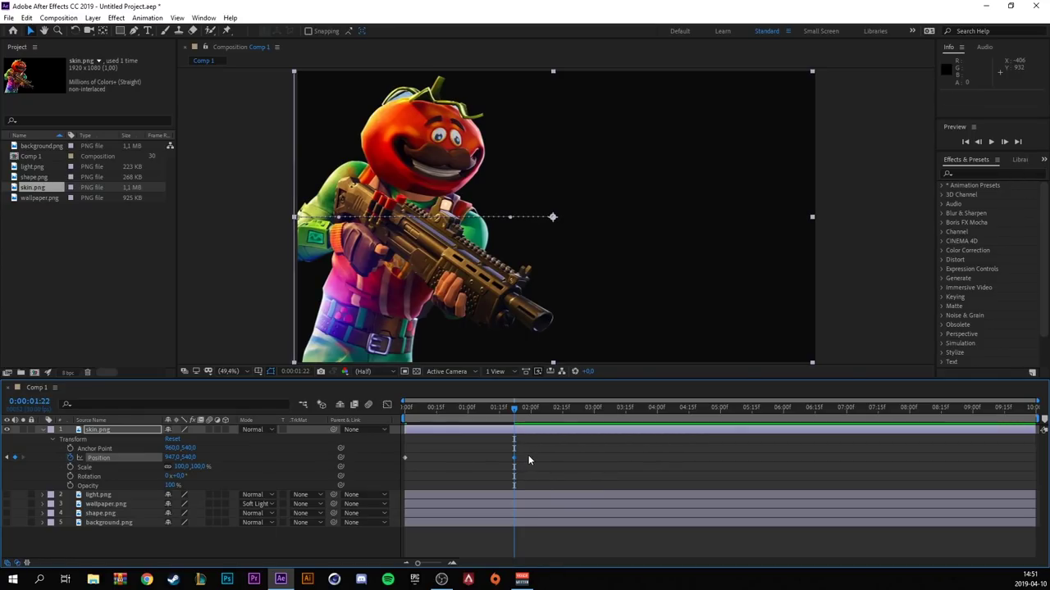
- Ease both Position keyframes into a sharp speed peak in the speed graph and preview
left_click_drag(529, 457, 395, 458)
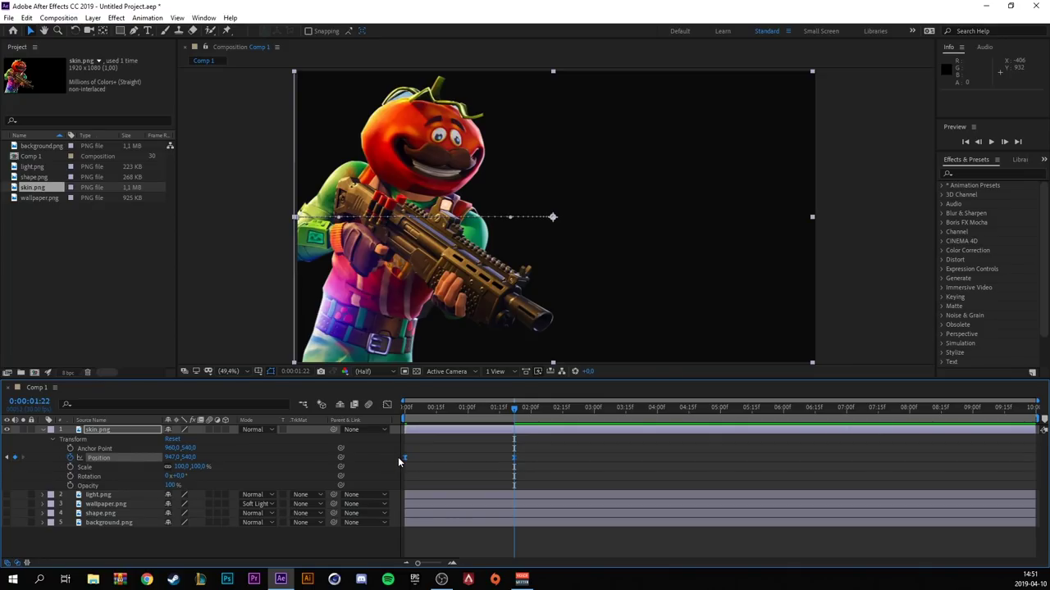
left_click(387, 405)
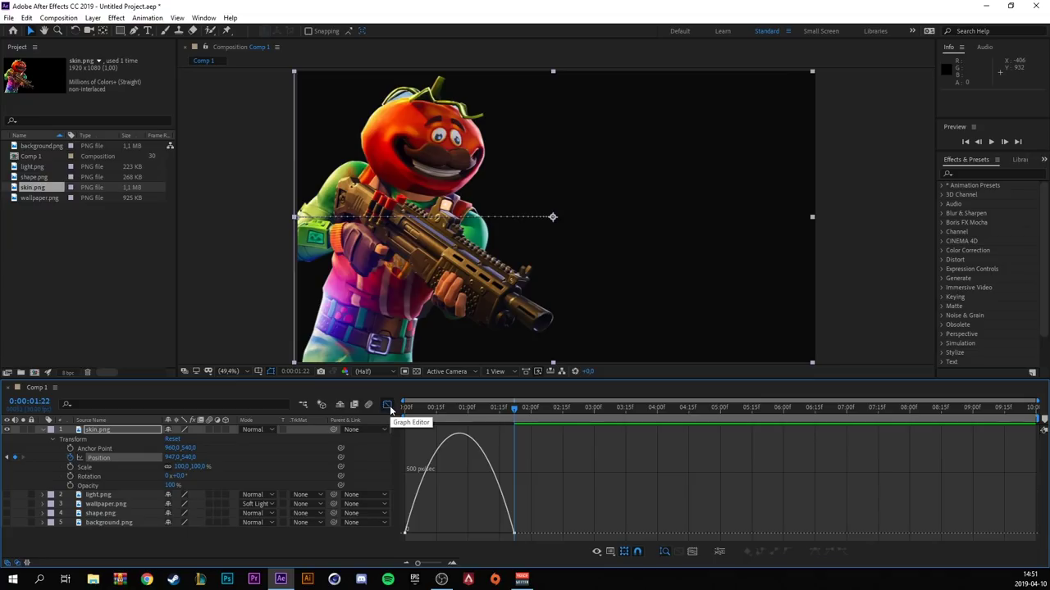
right_click(432, 470)
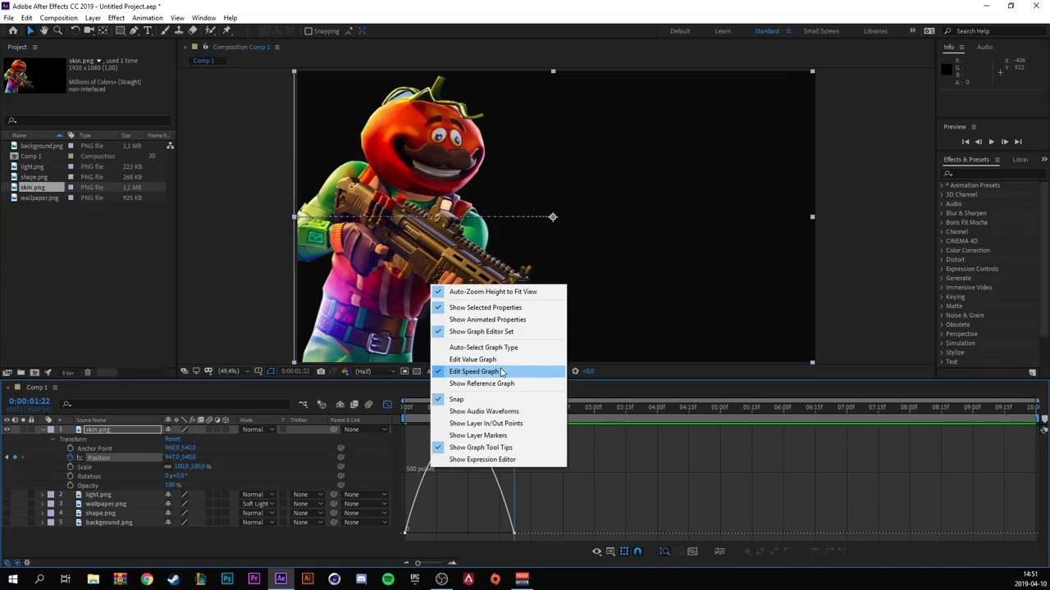
left_click(498, 373)
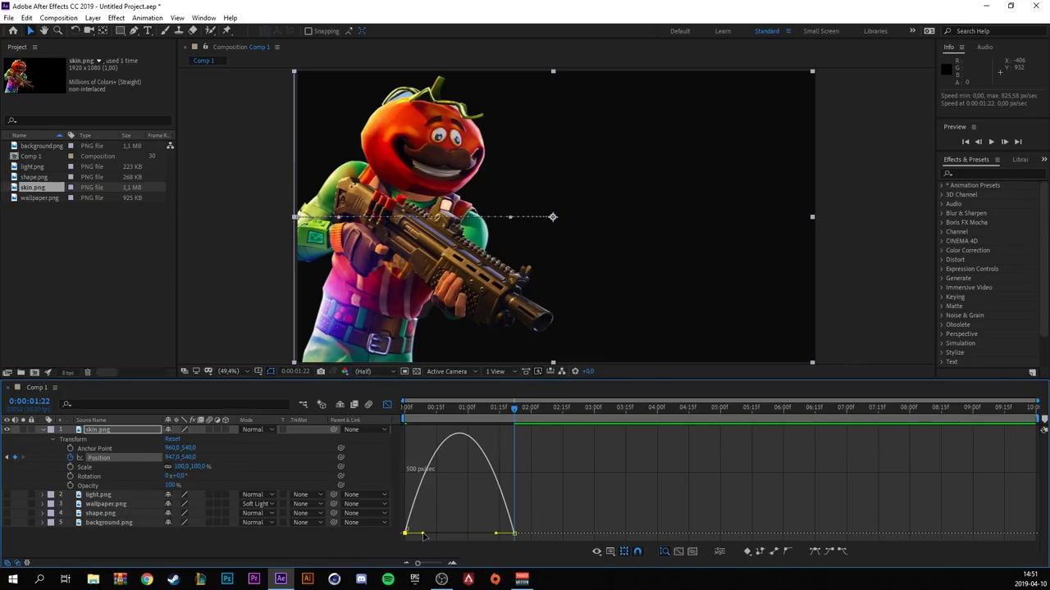
left_click_drag(423, 536, 475, 532)
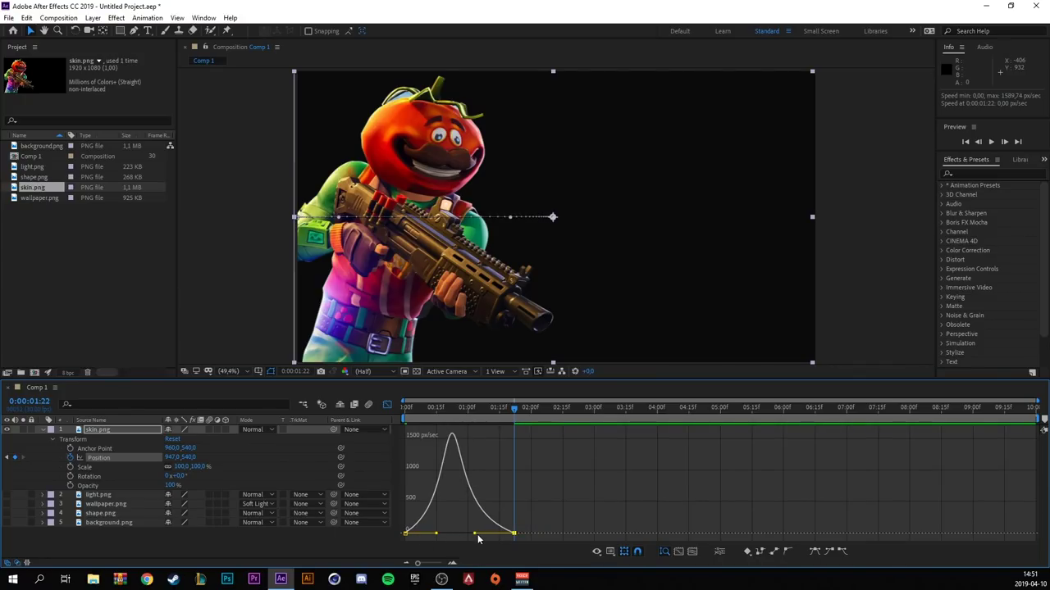
left_click(387, 405)
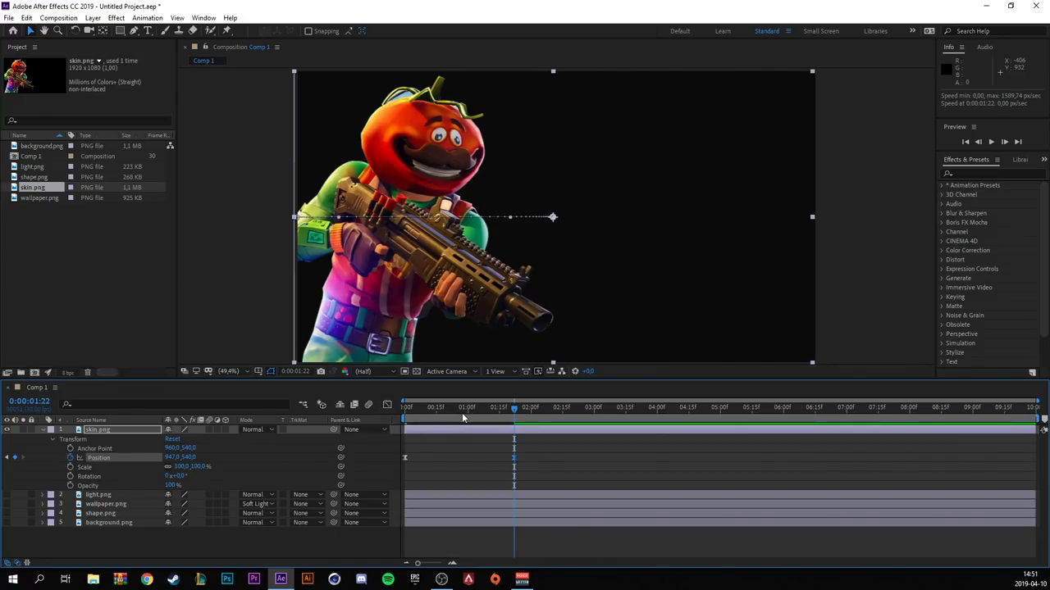
key("Home")
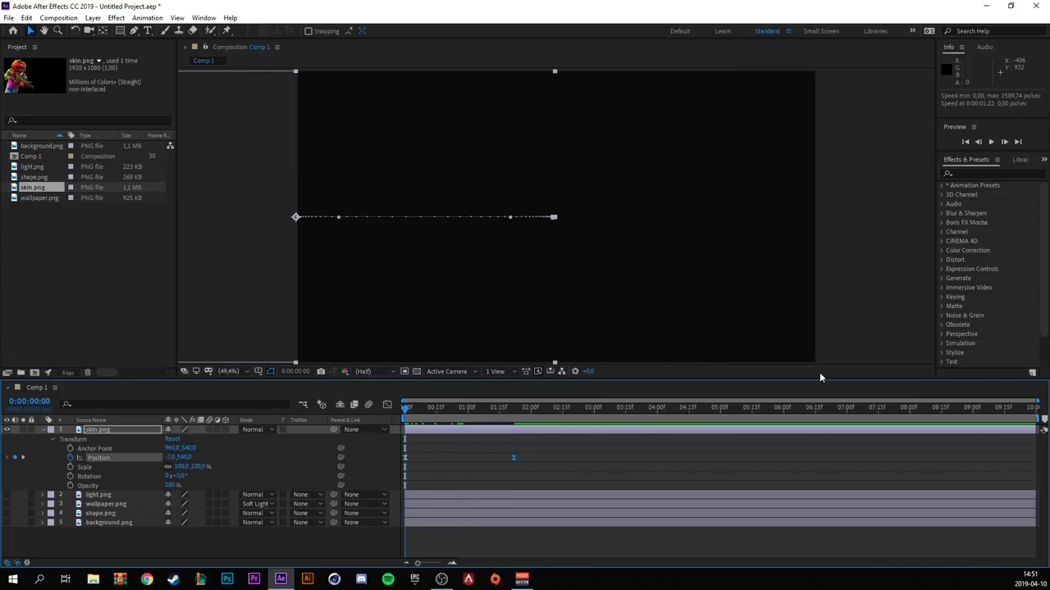
left_click(990, 142)
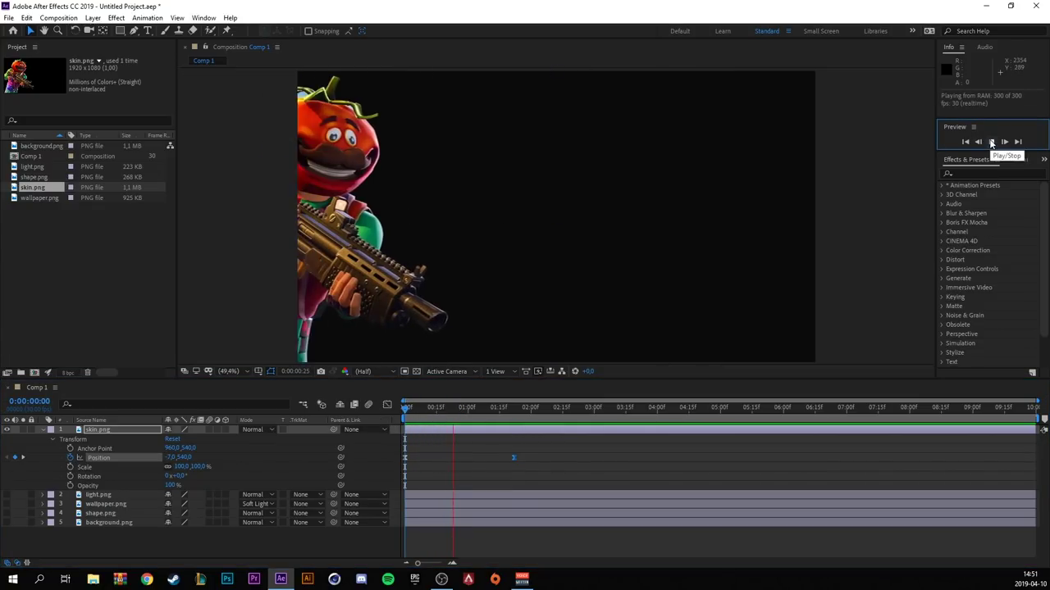
left_click(990, 142)
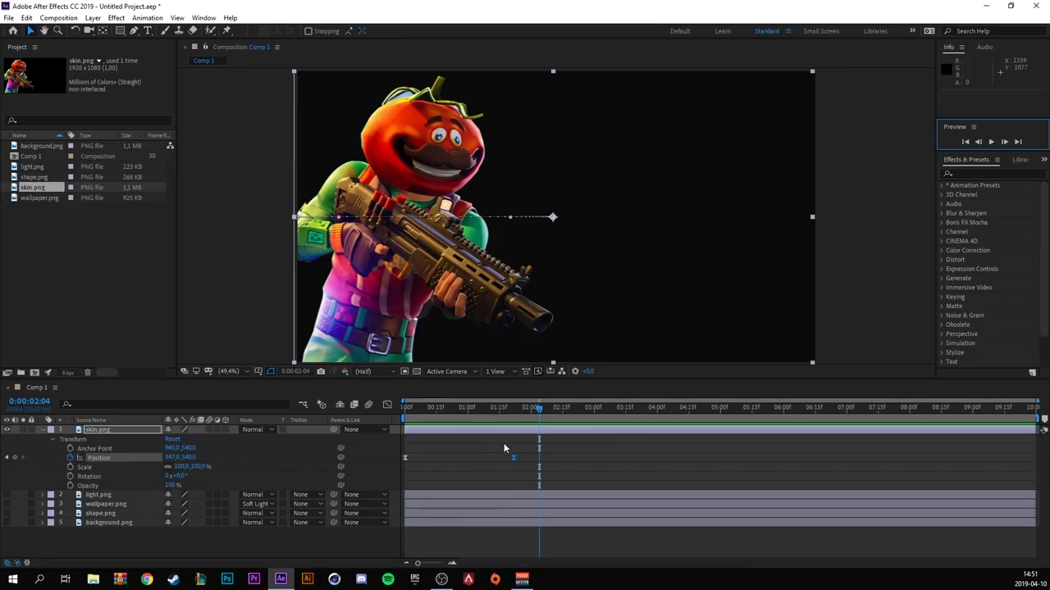
- Move the ending Position keyframe earlier to 1:13 and preview the slide-in
left_click(513, 457)
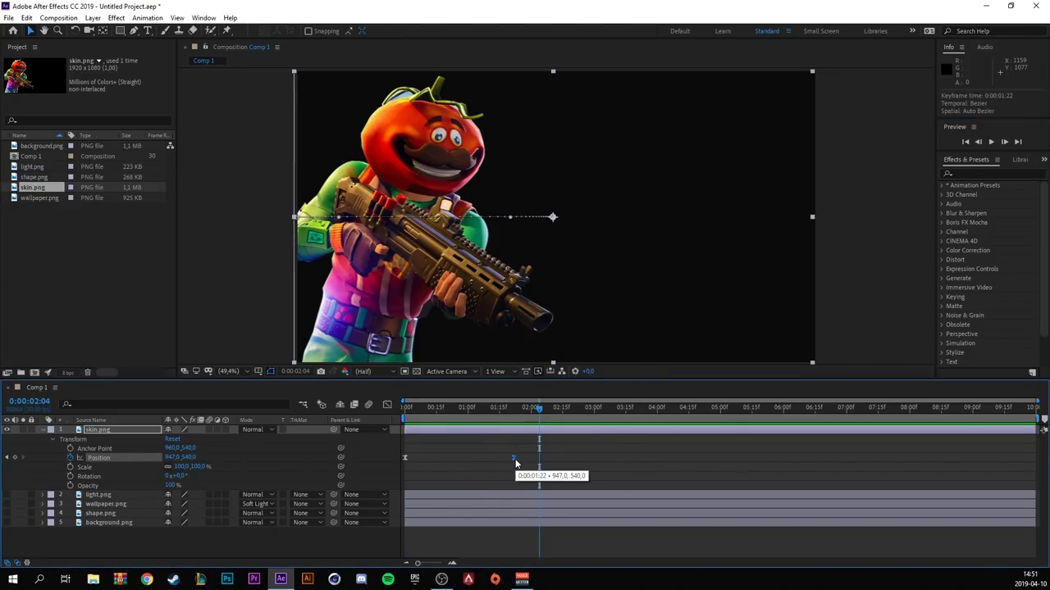
left_click_drag(517, 463, 480, 459)
left_click_drag(482, 409, 391, 419)
left_click(987, 145)
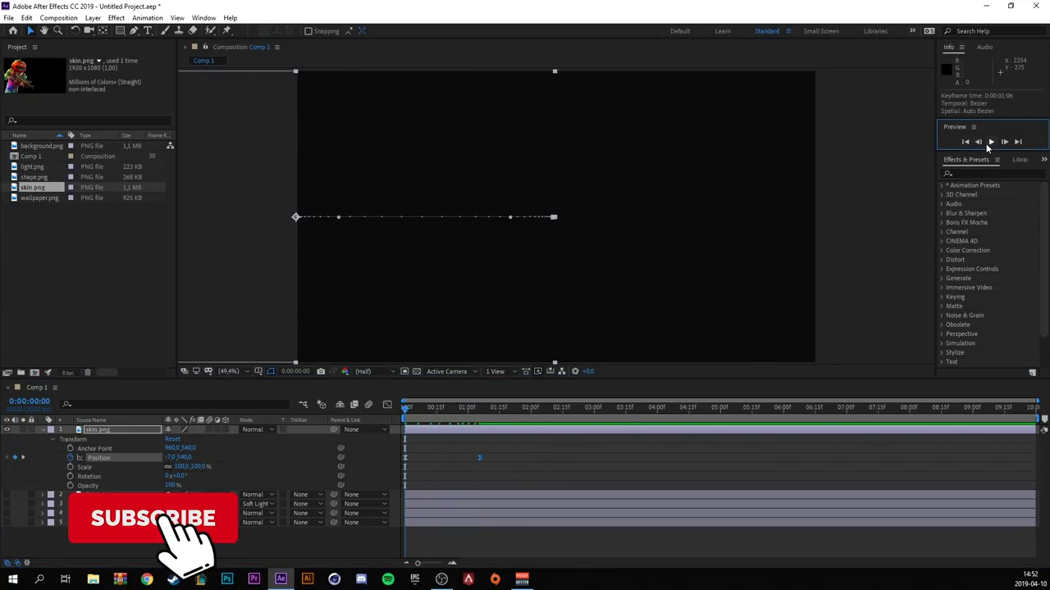
left_click(988, 148)
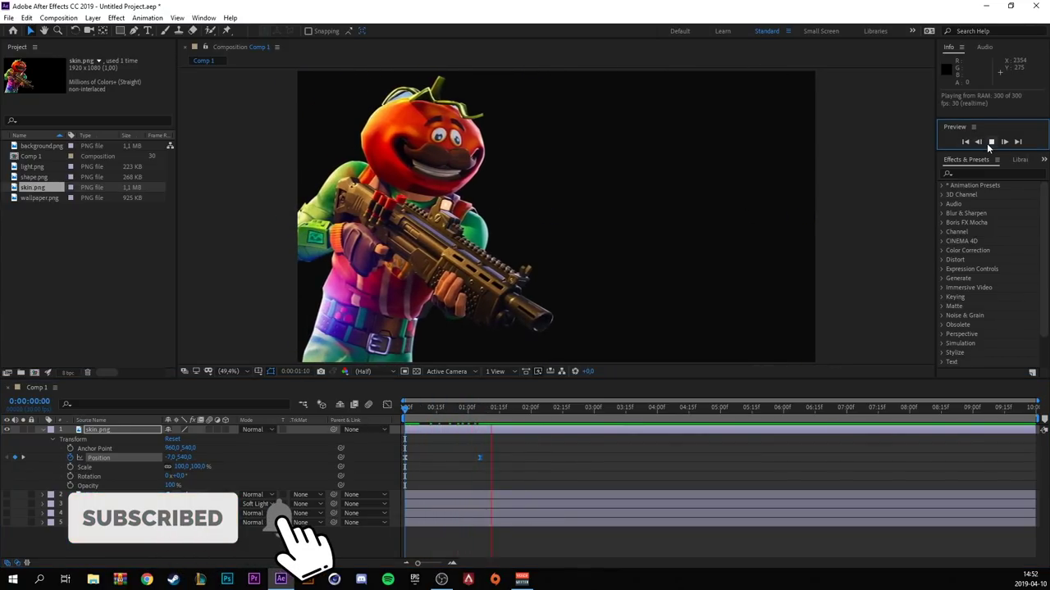
- Make the background, shape and wallpaper layers visible again
left_click(989, 145)
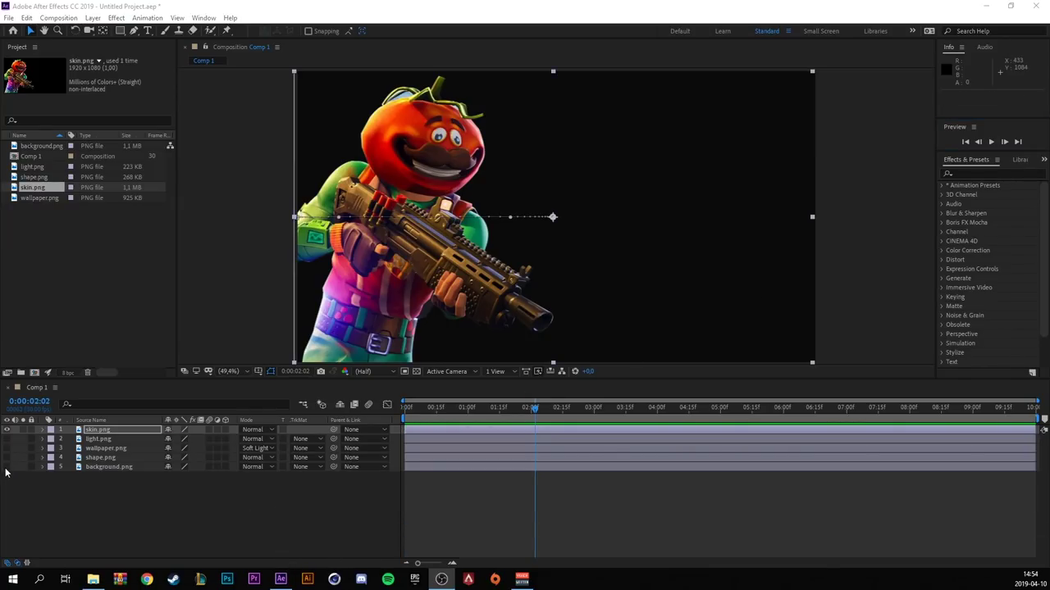
left_click(6, 466)
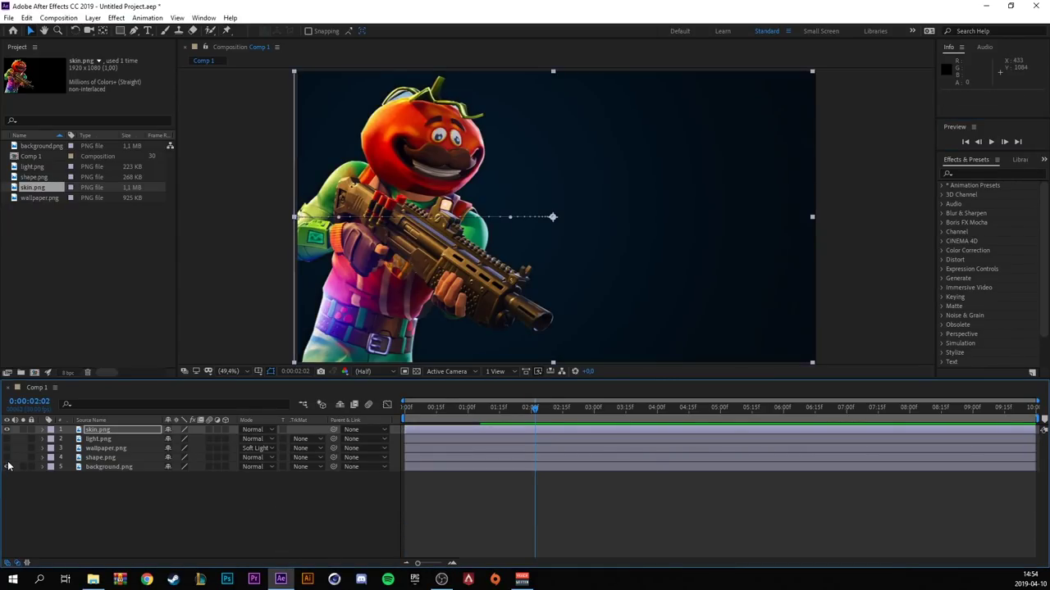
left_click(8, 457)
left_click(7, 448)
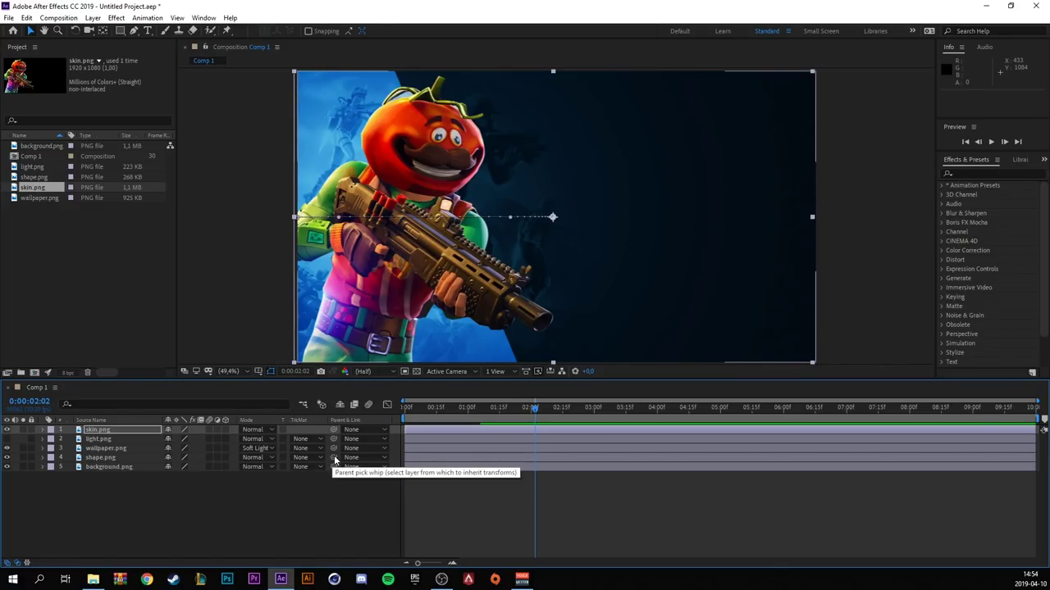
- Parent wallpaper.png to shape.png, then show shape.png's Position at 0:15
left_click_drag(334, 458, 108, 462)
left_click(104, 462)
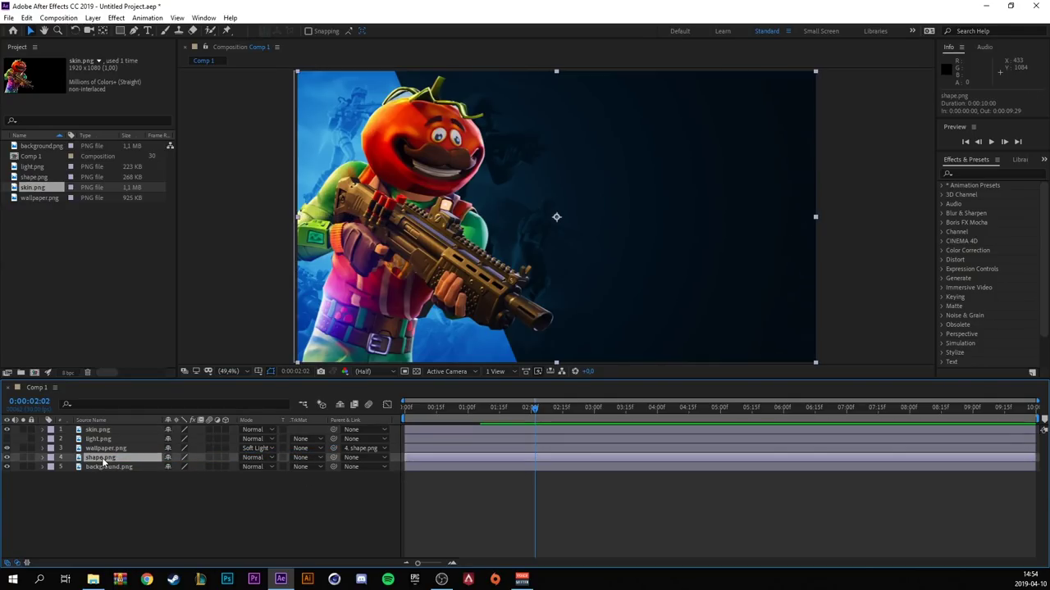
key("p")
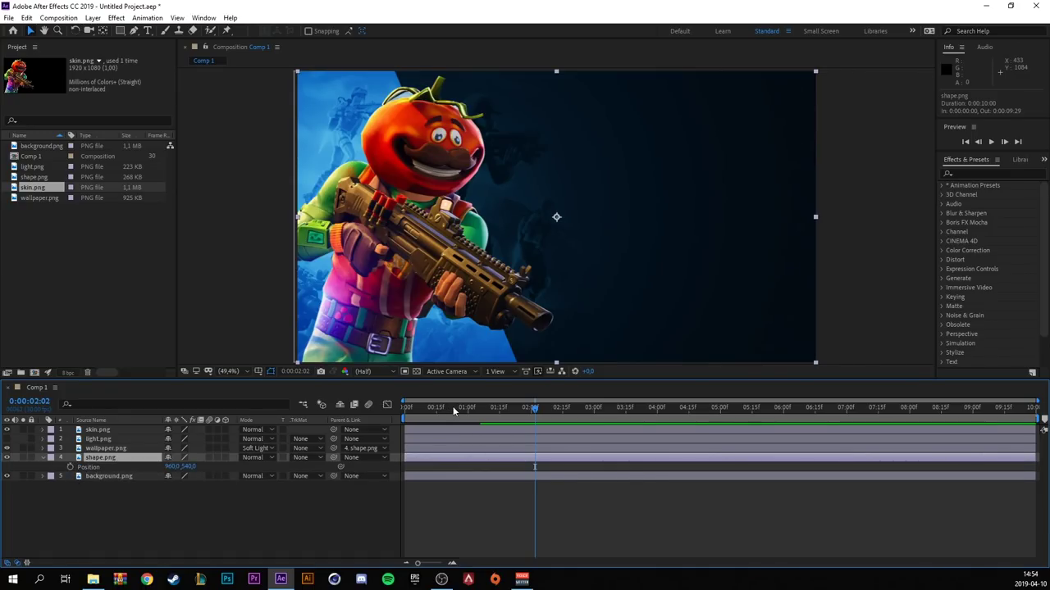
left_click_drag(453, 406, 435, 408)
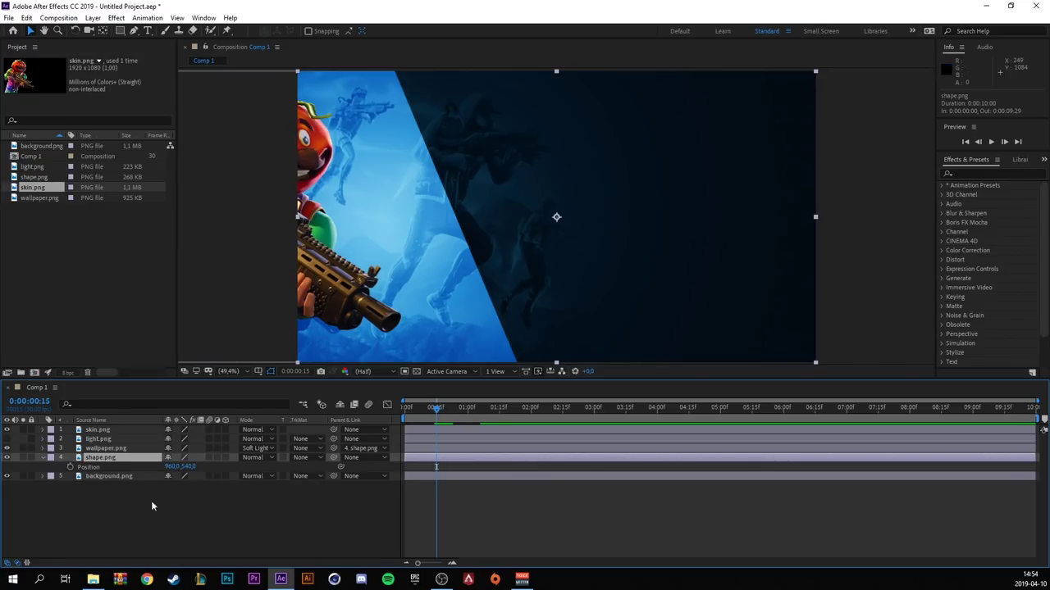
- Keyframe shape.png's Position from 120,540 at 0:15 to 948,540 at 1:01
left_click(70, 467)
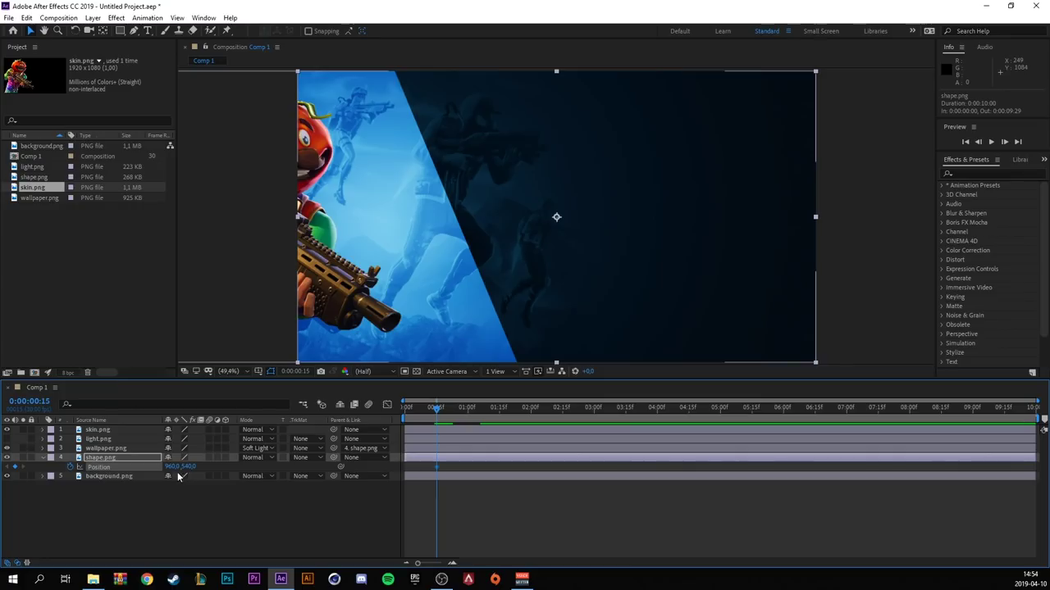
left_click_drag(169, 466, 13, 466)
left_click_drag(479, 408, 469, 412)
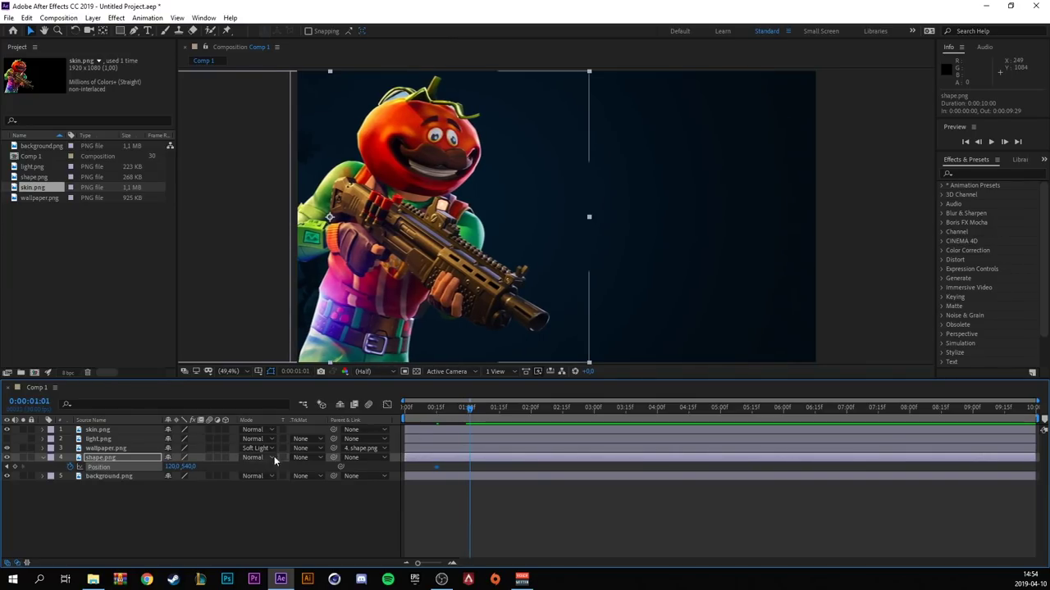
left_click_drag(172, 467, 584, 432)
left_click_drag(483, 462, 427, 473)
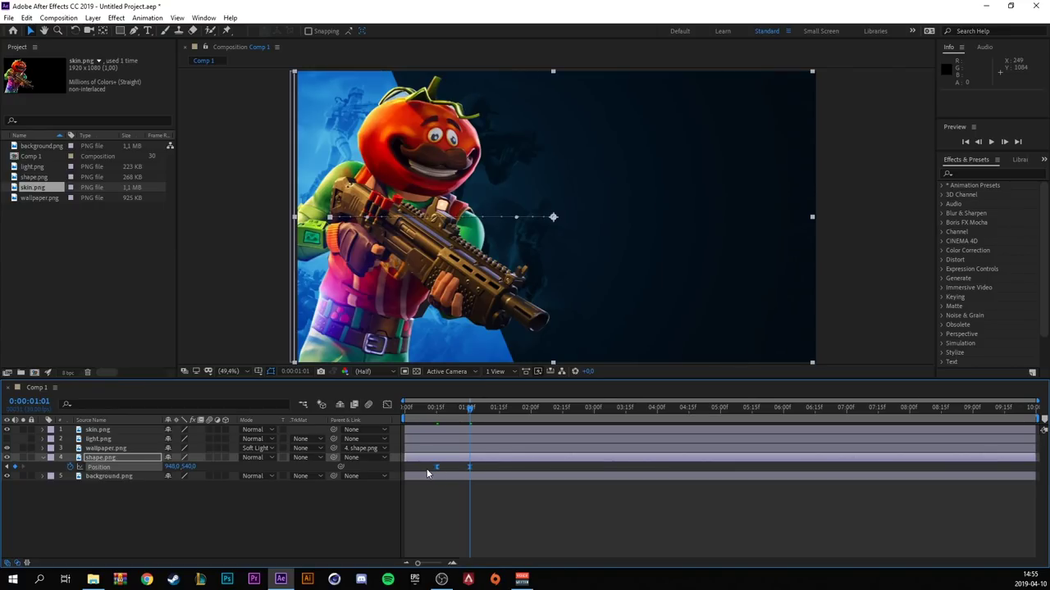
- Narrow the speed peak of shape.png's Position keyframes in the speed graph and preview
left_click(387, 406)
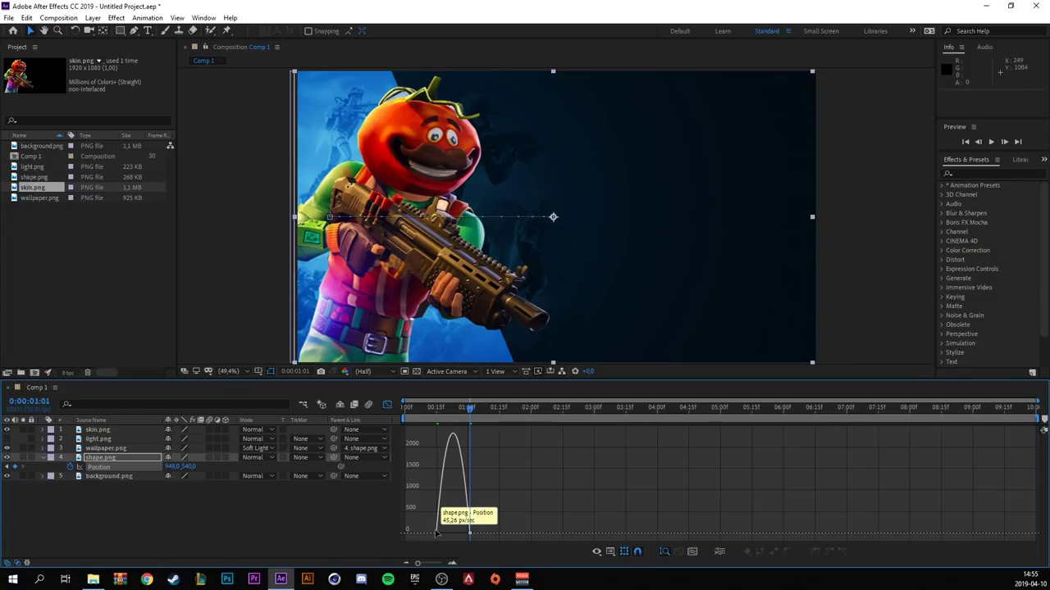
left_click(436, 533)
left_click_drag(443, 536, 462, 534)
left_click(387, 405)
key("Home")
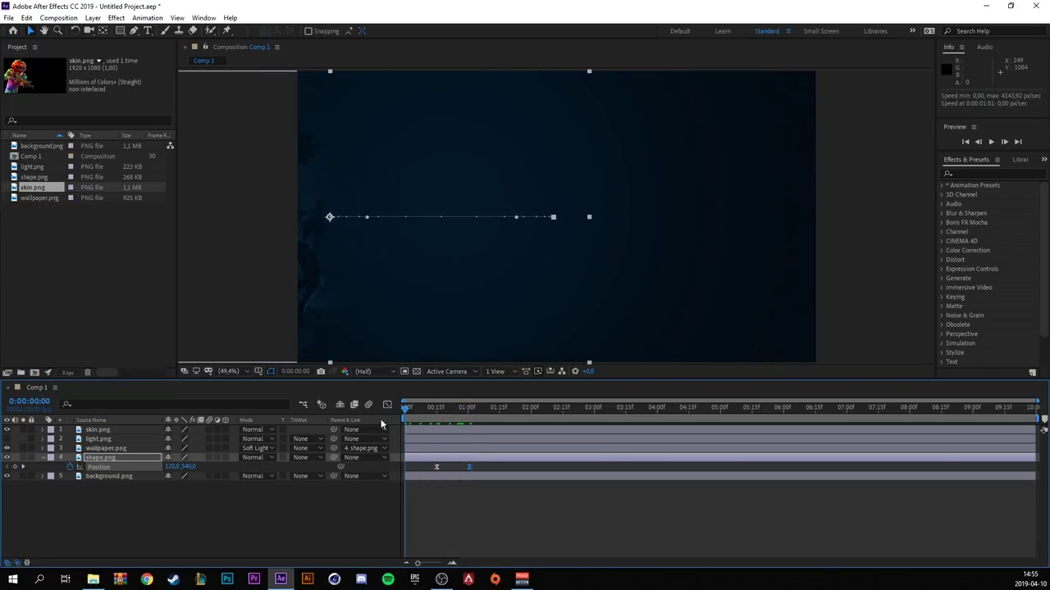
left_click(991, 142)
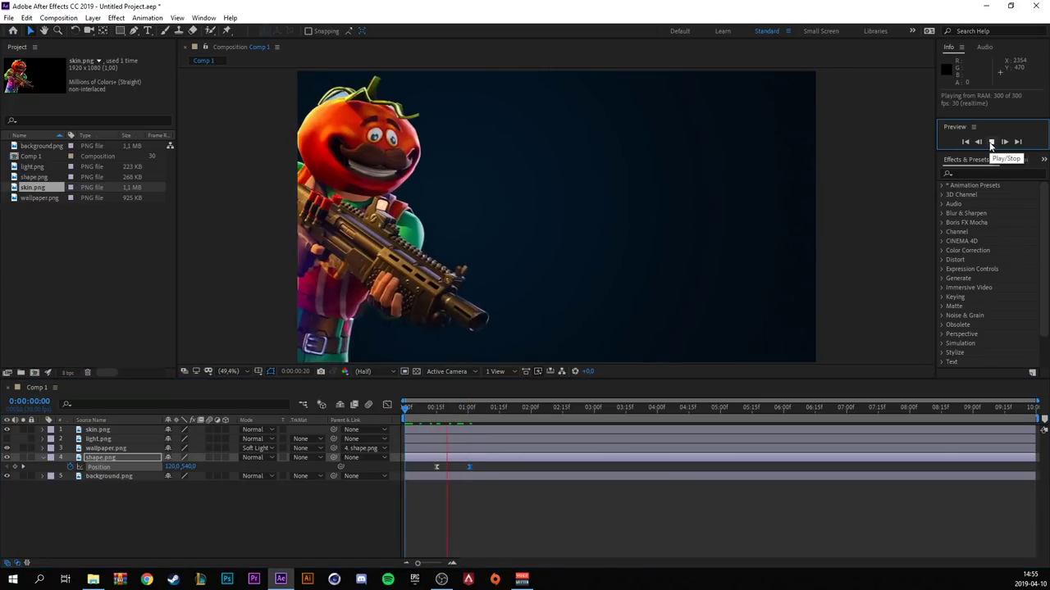
left_click(991, 142)
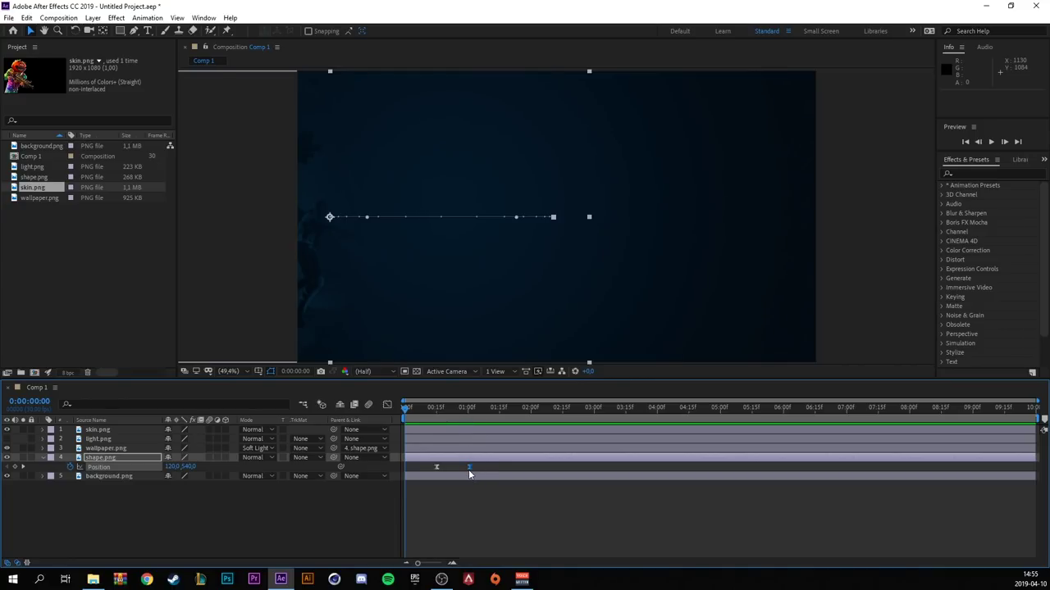
- Move shape.png's ending Position keyframe to 0:00:01:06 and preview
mouse_move(470, 470)
left_click_drag(472, 470, 431, 467)
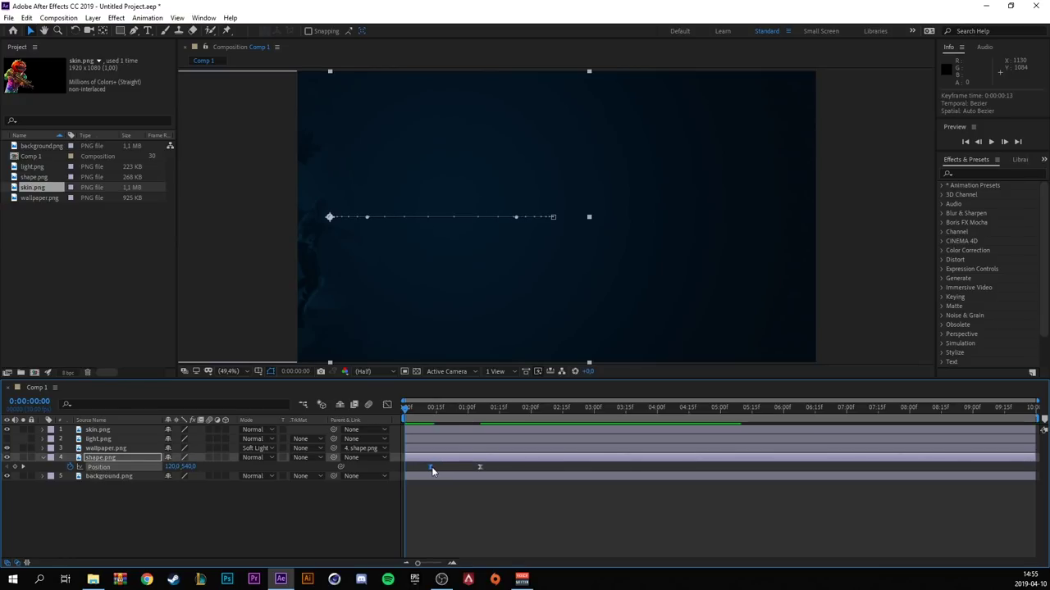
left_click(480, 466)
left_click(991, 142)
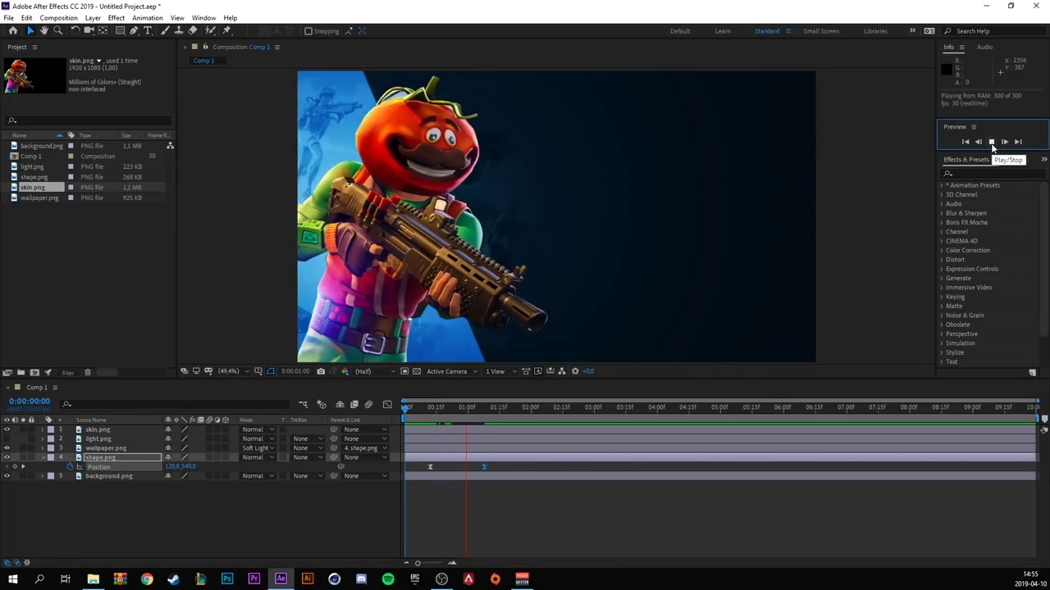
left_click(991, 142)
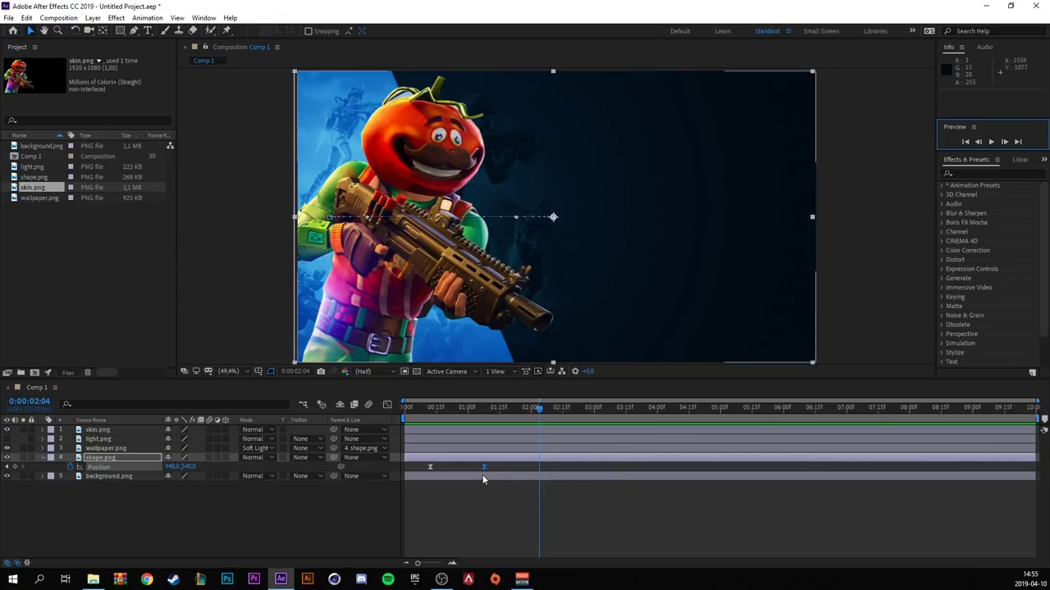
- Strengthen both keyframes' easing to about 84% influence and preview the slide-in
left_click_drag(499, 465, 423, 478)
left_click(387, 406)
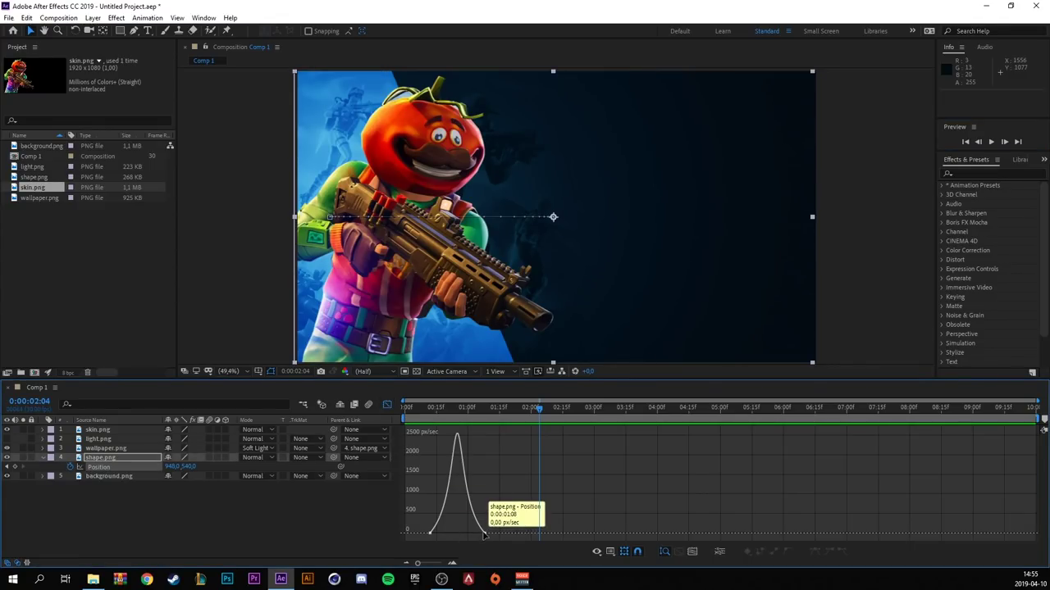
left_click_drag(467, 537, 451, 535)
left_click(387, 406)
key("Home")
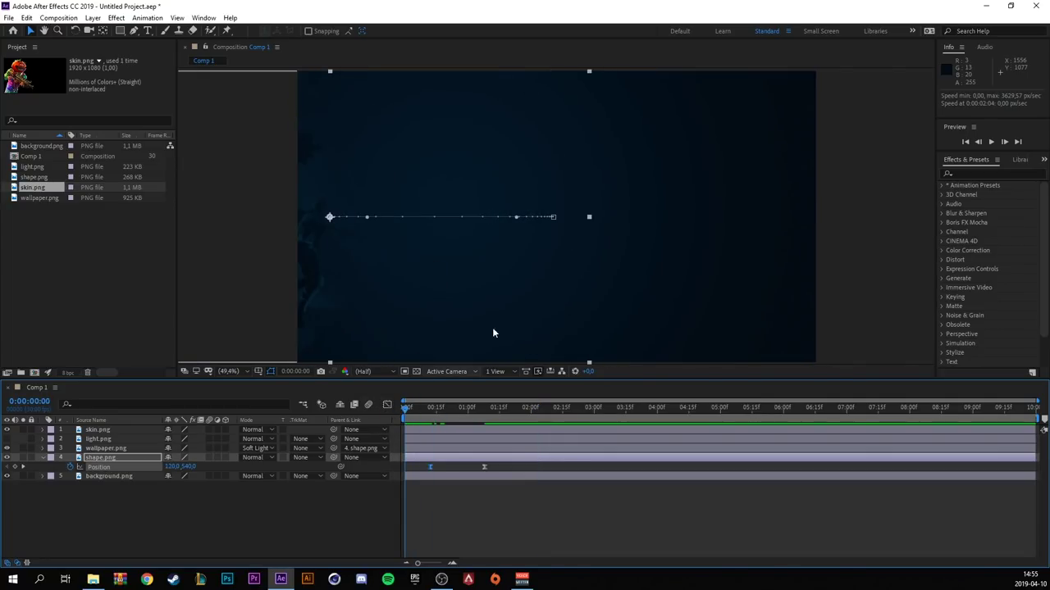
left_click(991, 141)
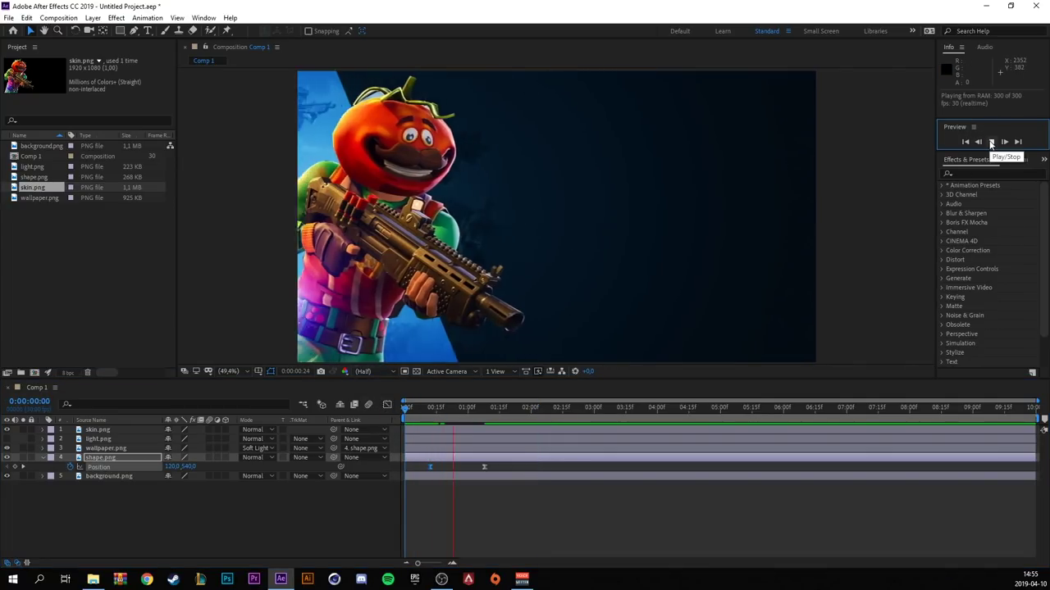
left_click(479, 467)
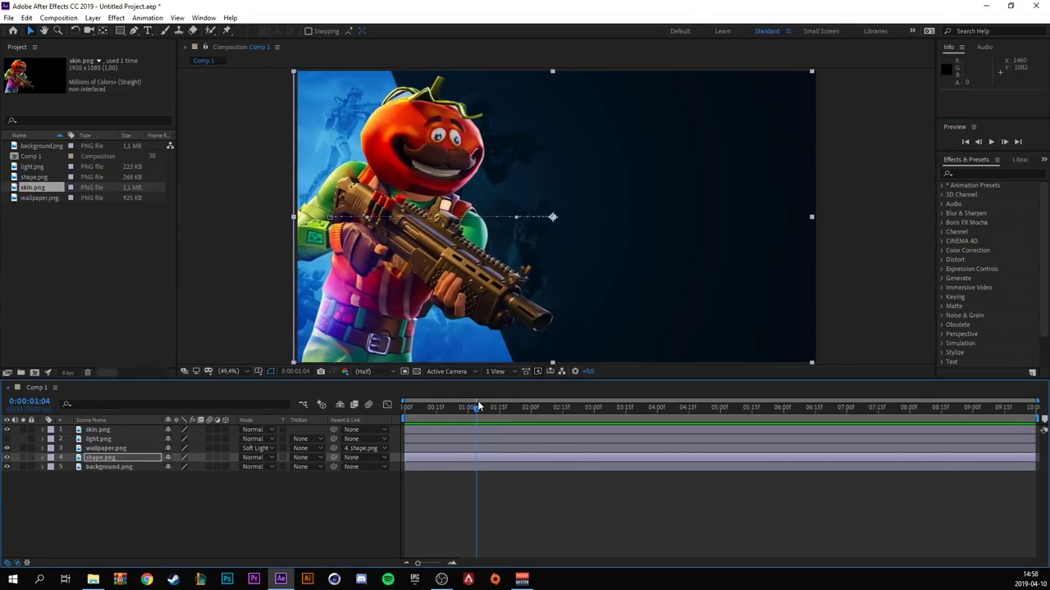
left_click_drag(477, 400, 516, 397)
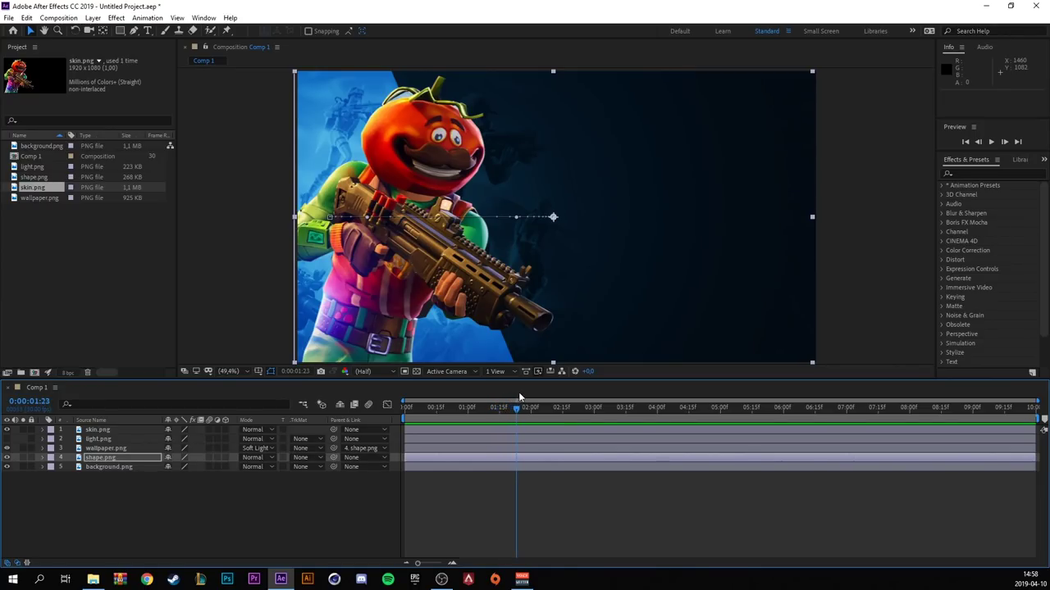
- Keyframe light.png's Opacity from 0% up to 100% at about 2:16
left_click(7, 440)
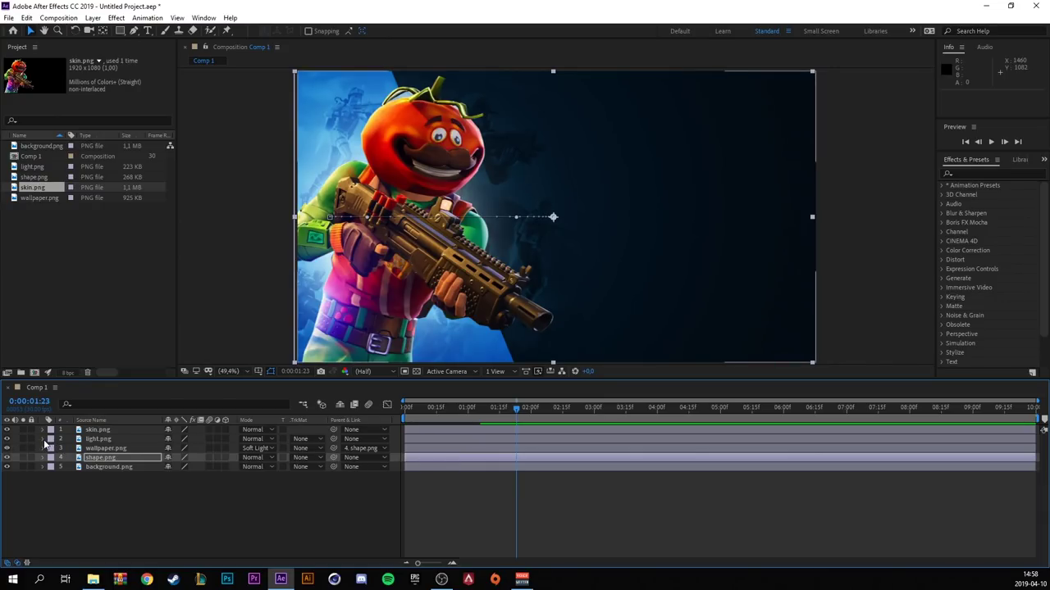
left_click(44, 440)
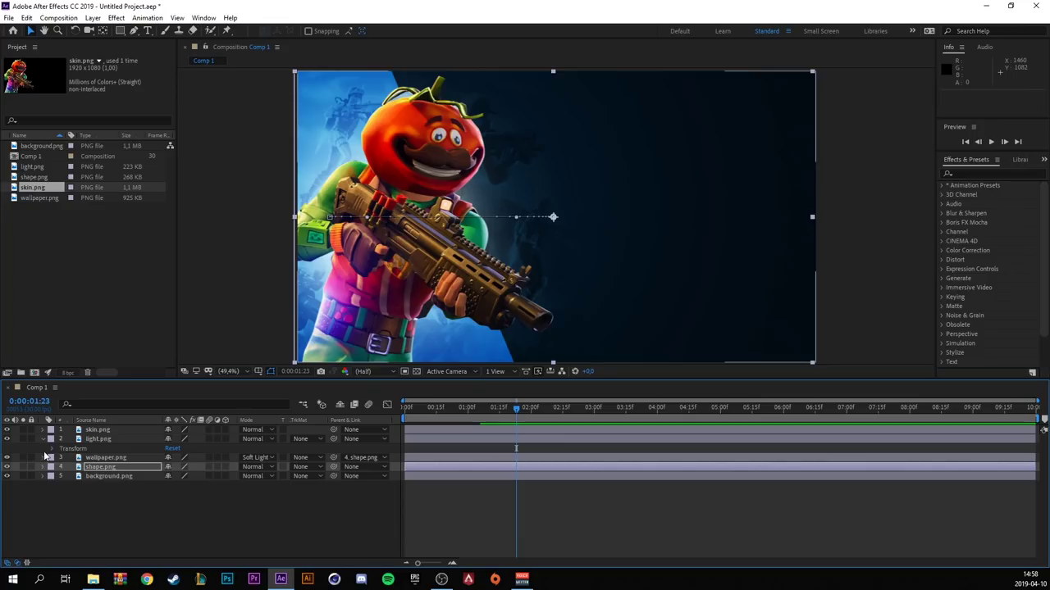
left_click(53, 451)
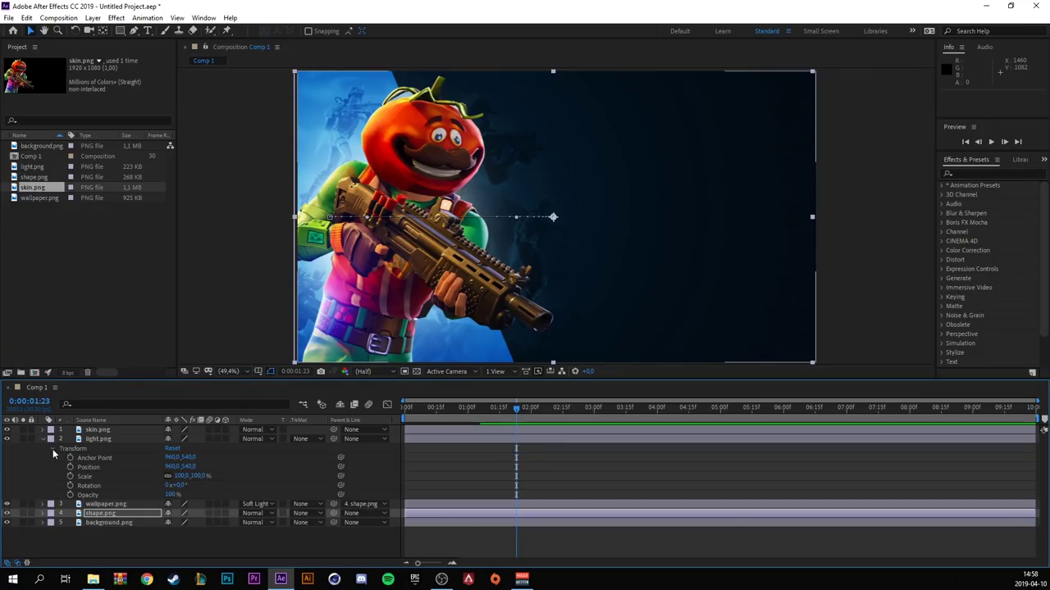
left_click(70, 495)
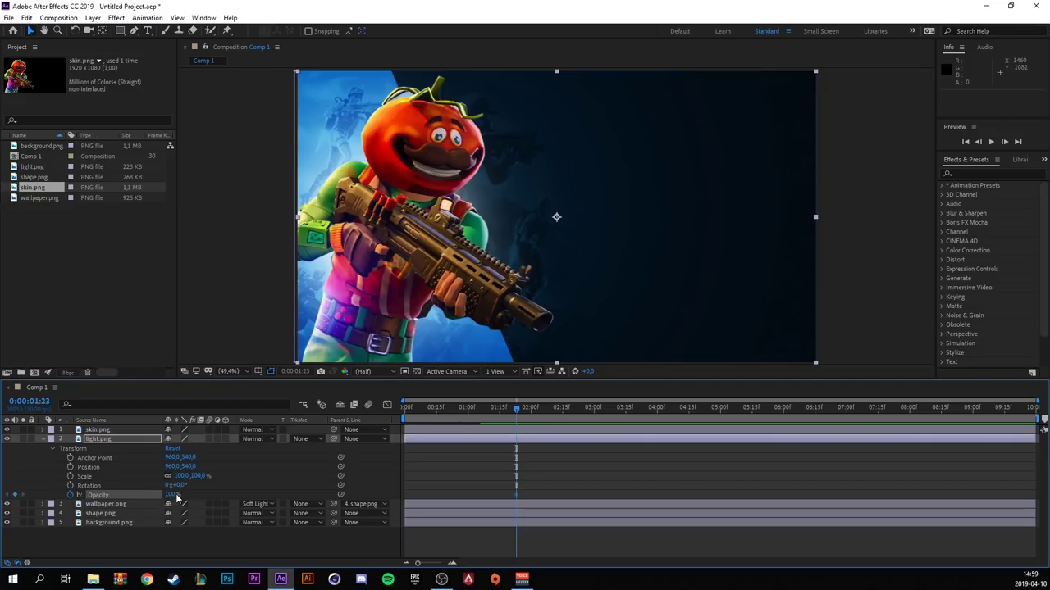
left_click_drag(176, 499, 90, 497)
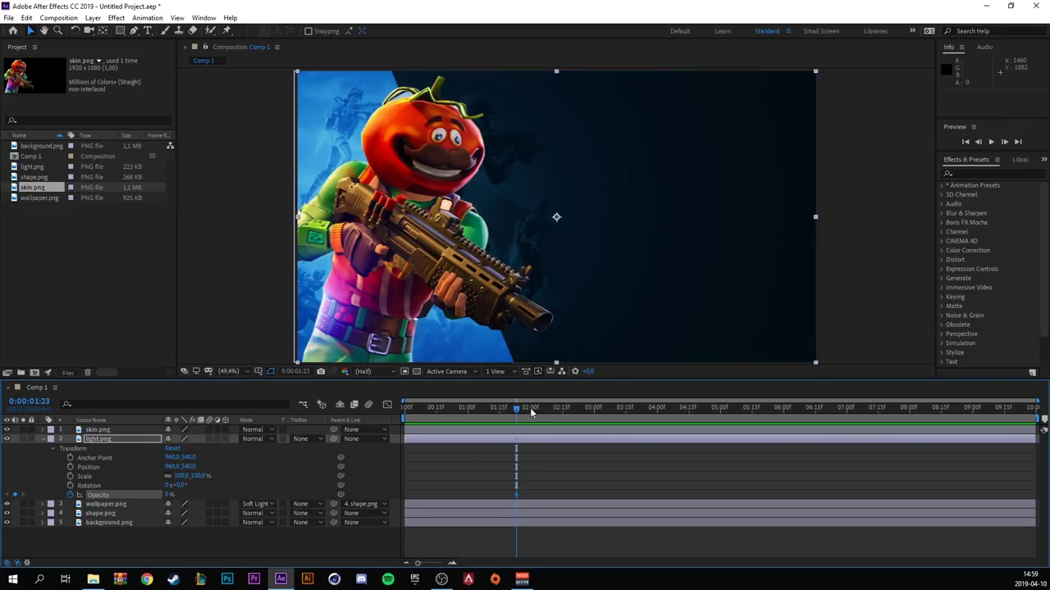
left_click_drag(535, 410, 570, 409)
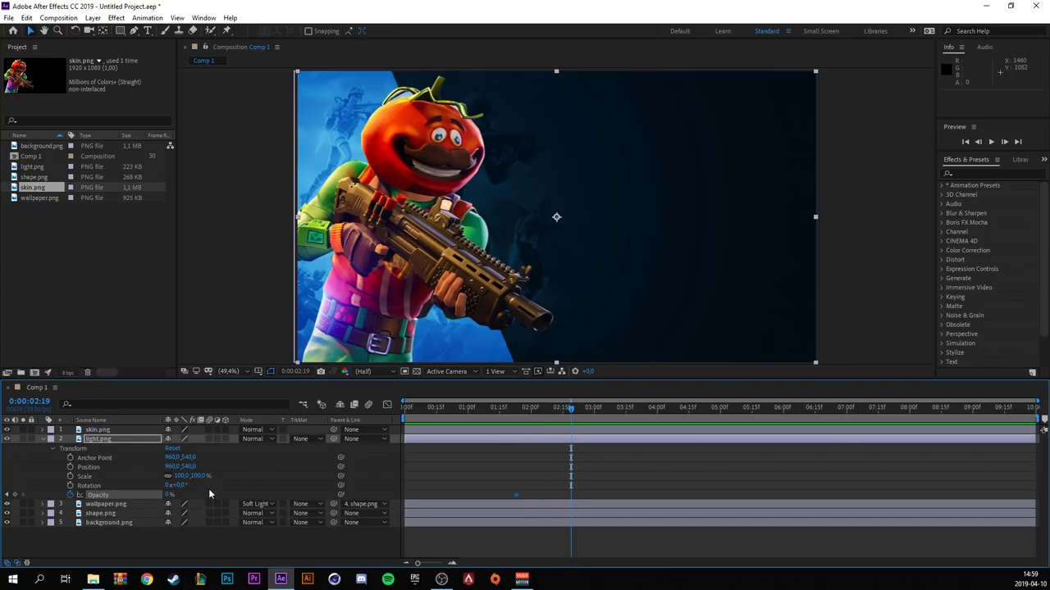
left_click(170, 495)
type("100")
key("Return")
- Easy Ease both Opacity keyframes and shift them earlier to start near 1:17
left_click_drag(569, 418, 430, 409)
left_click(993, 142)
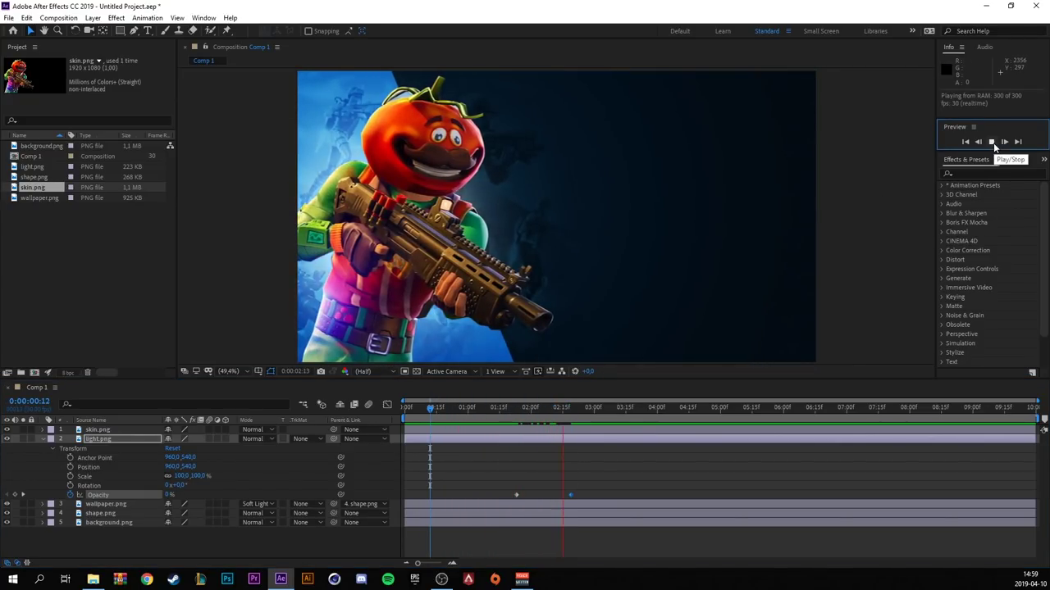
left_click(993, 143)
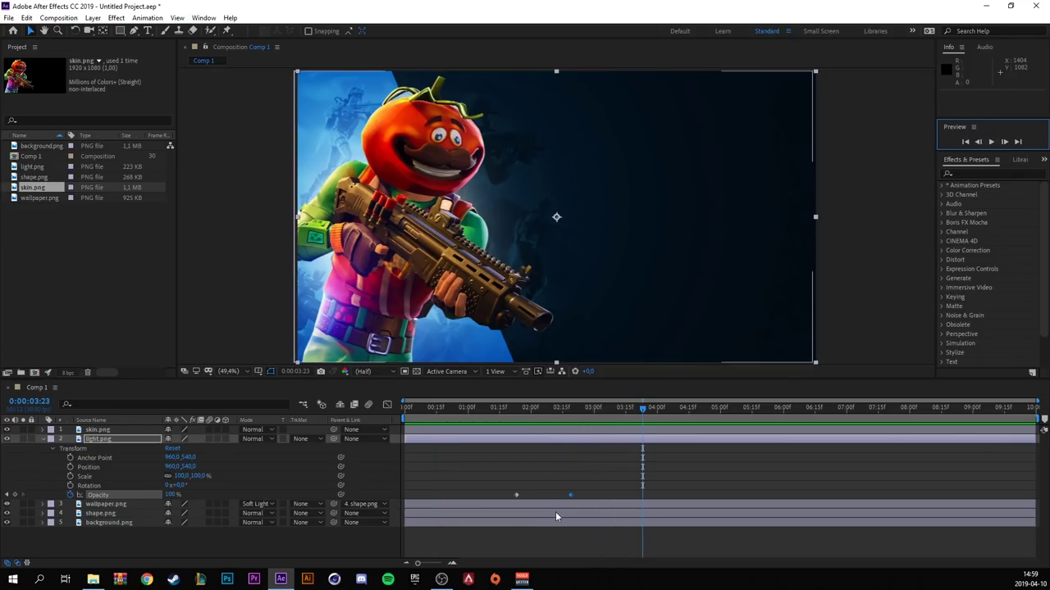
left_click_drag(586, 492, 502, 495)
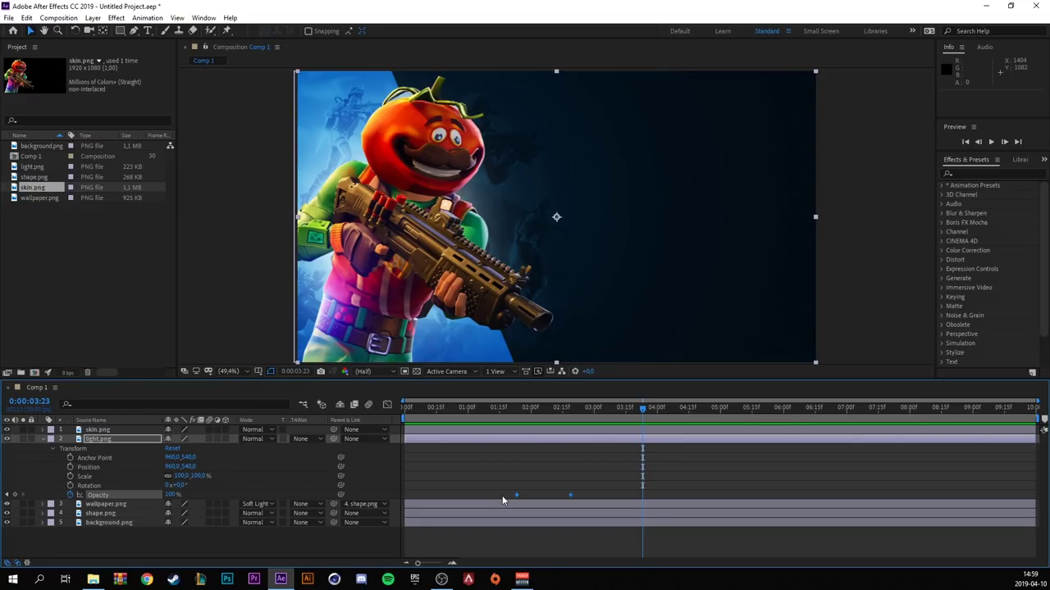
key("F9")
left_click_drag(518, 499, 503, 499)
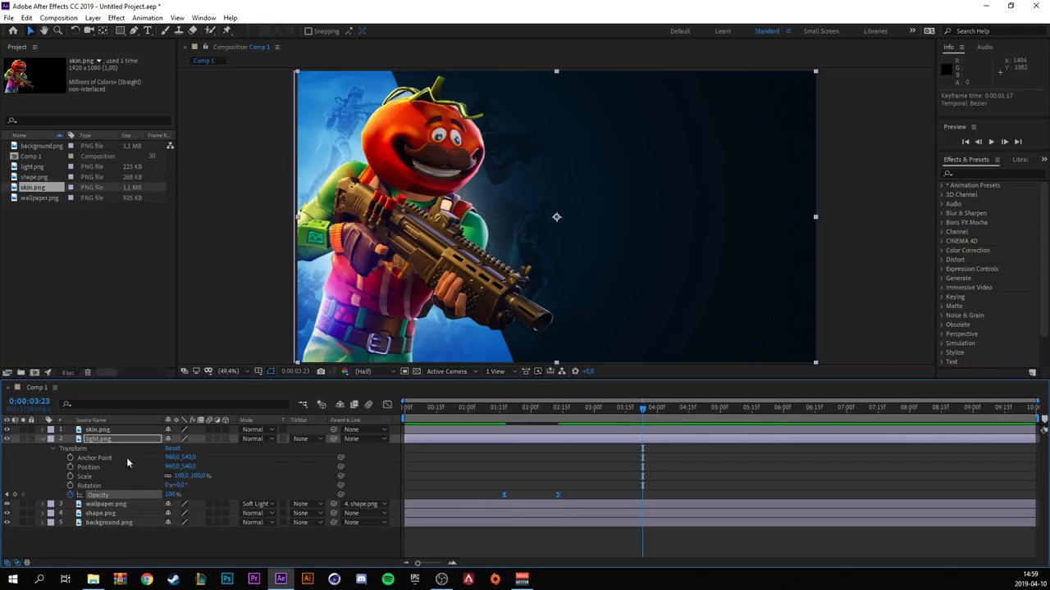
left_click(43, 441)
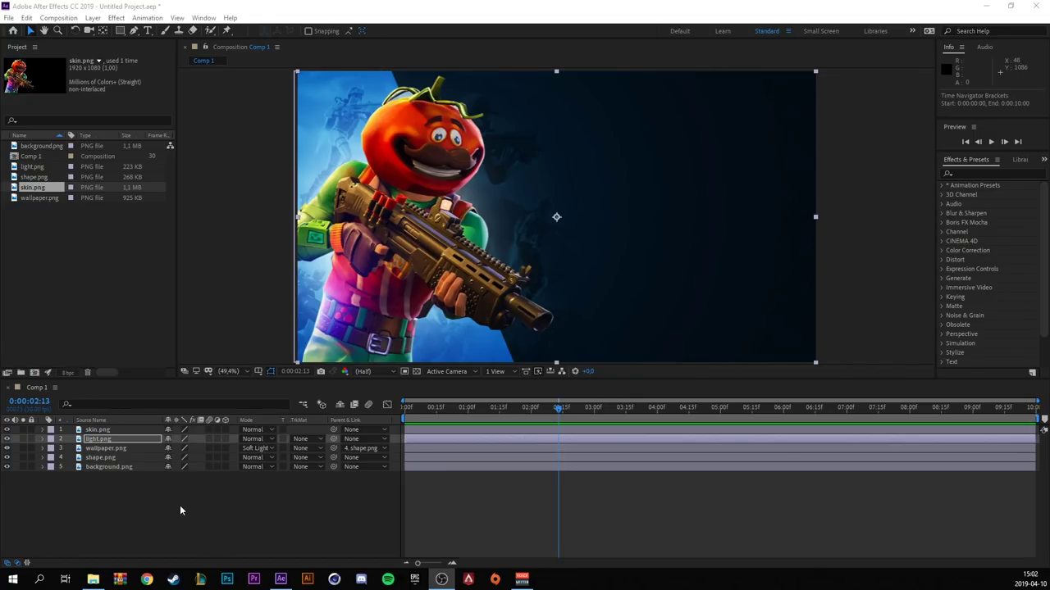
- Create a new Black Solid 1 and move it to the top of the stack
right_click(155, 498)
mouse_move(221, 379)
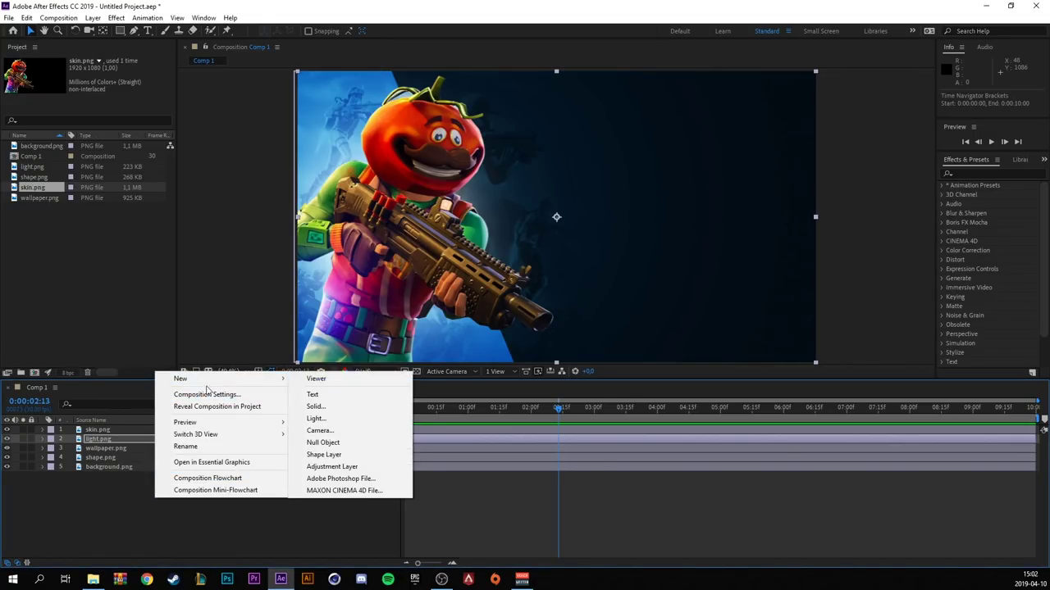
left_click(316, 407)
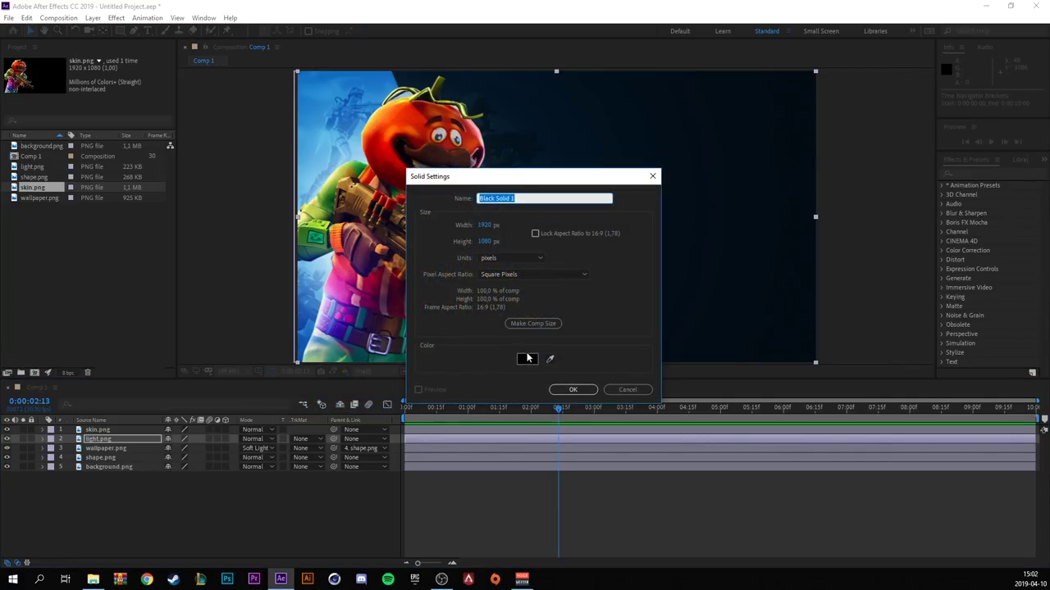
left_click(573, 390)
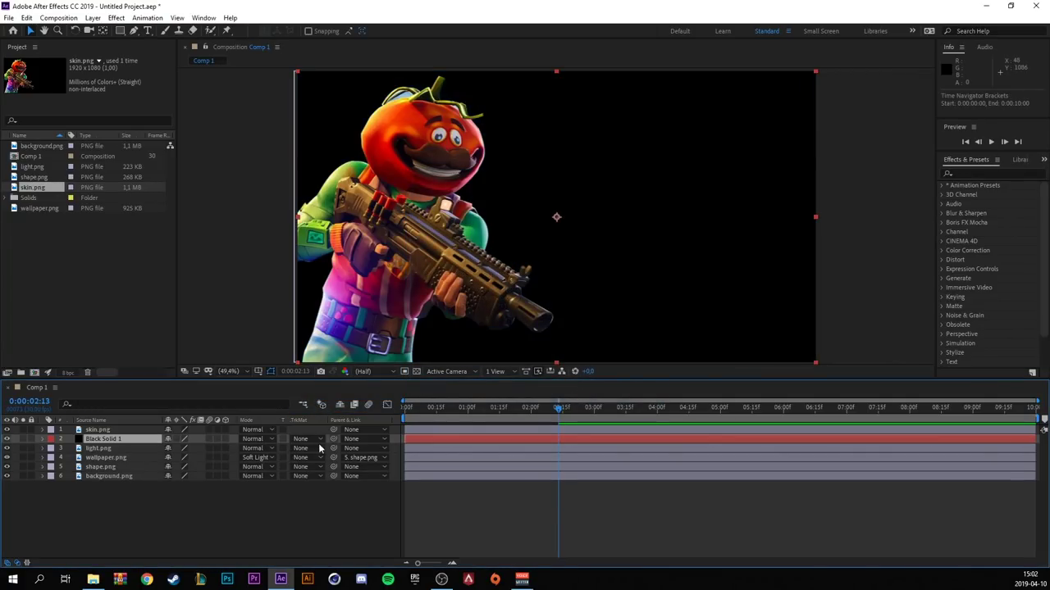
left_click_drag(106, 446, 103, 427)
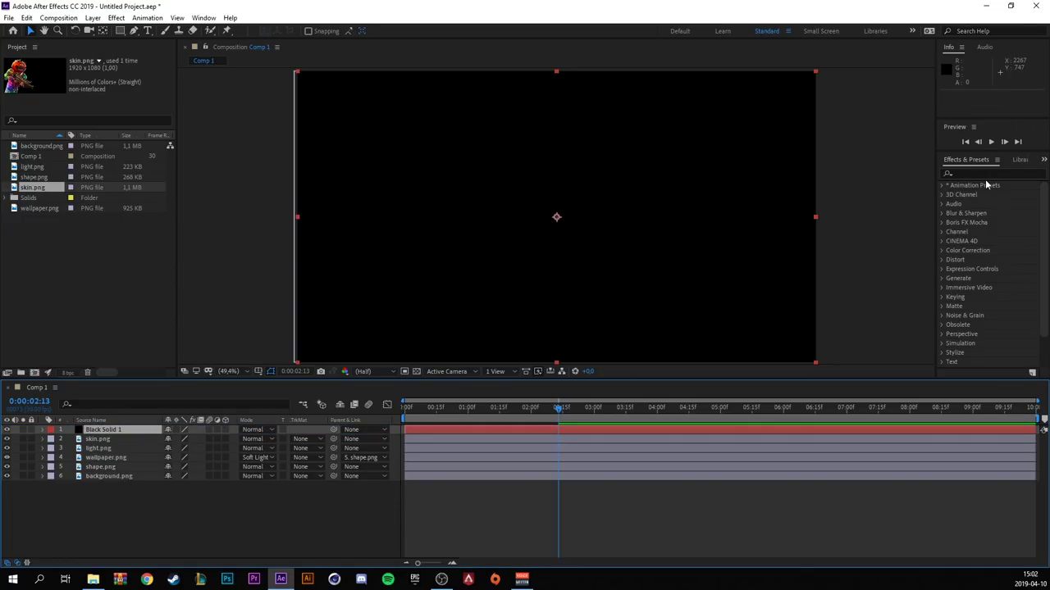
- Search 'cc part' and apply CC Particle World to Black Solid 1
left_click(984, 174)
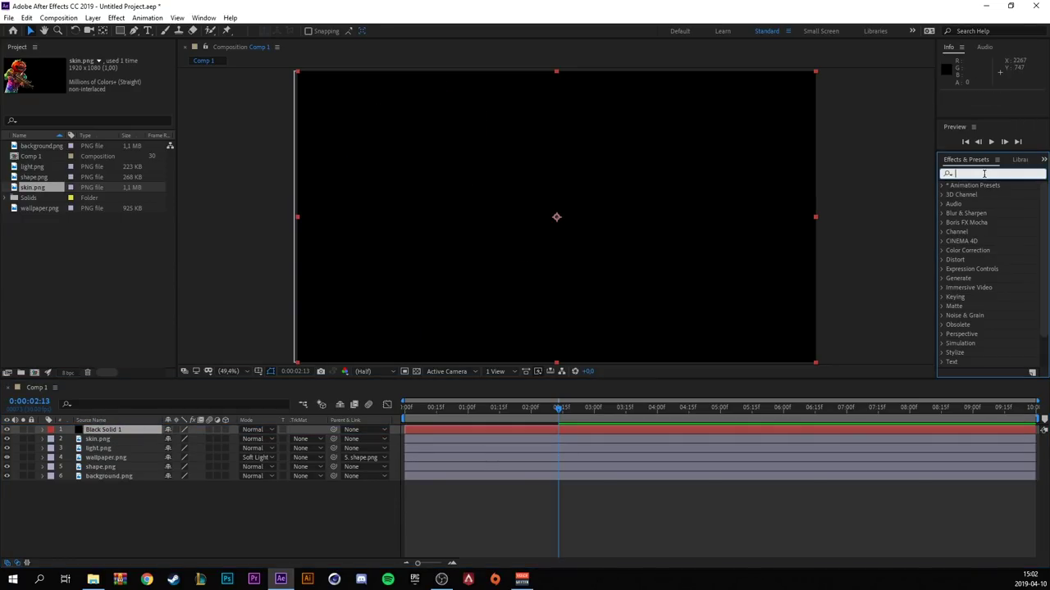
type("cc")
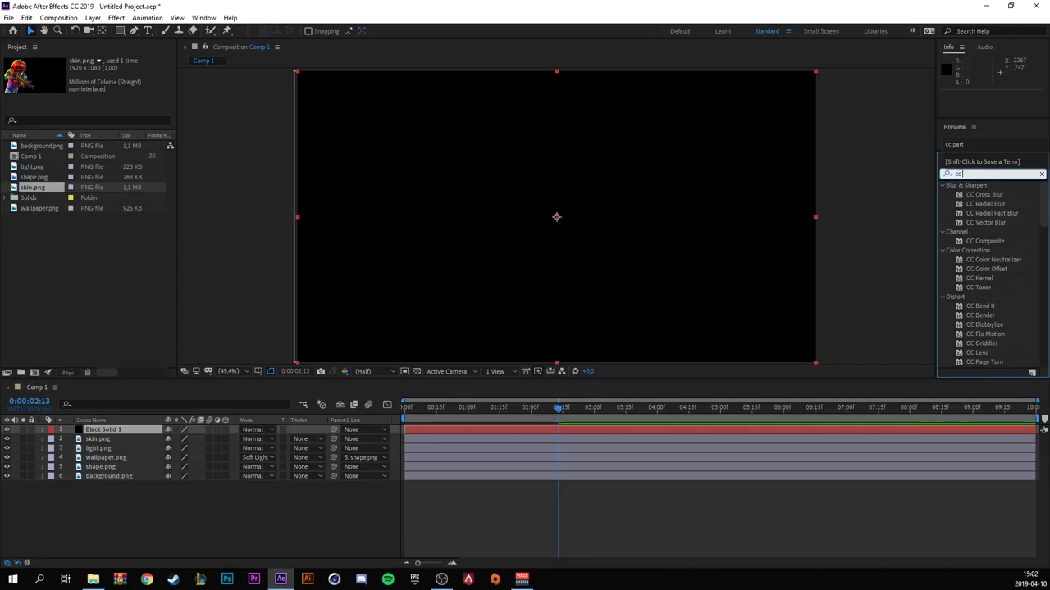
type(" part")
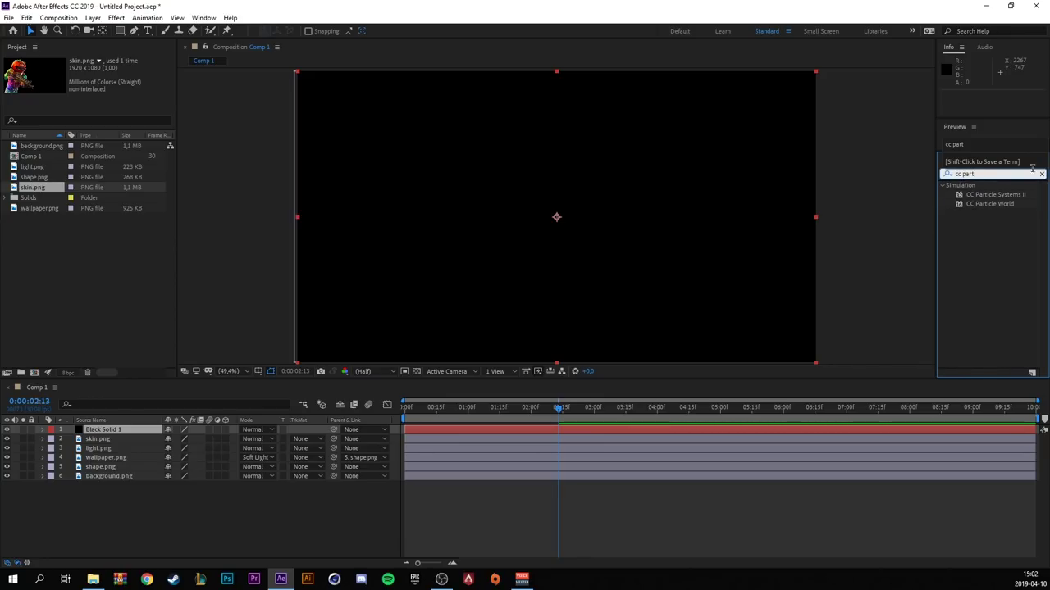
left_click_drag(994, 204, 115, 431)
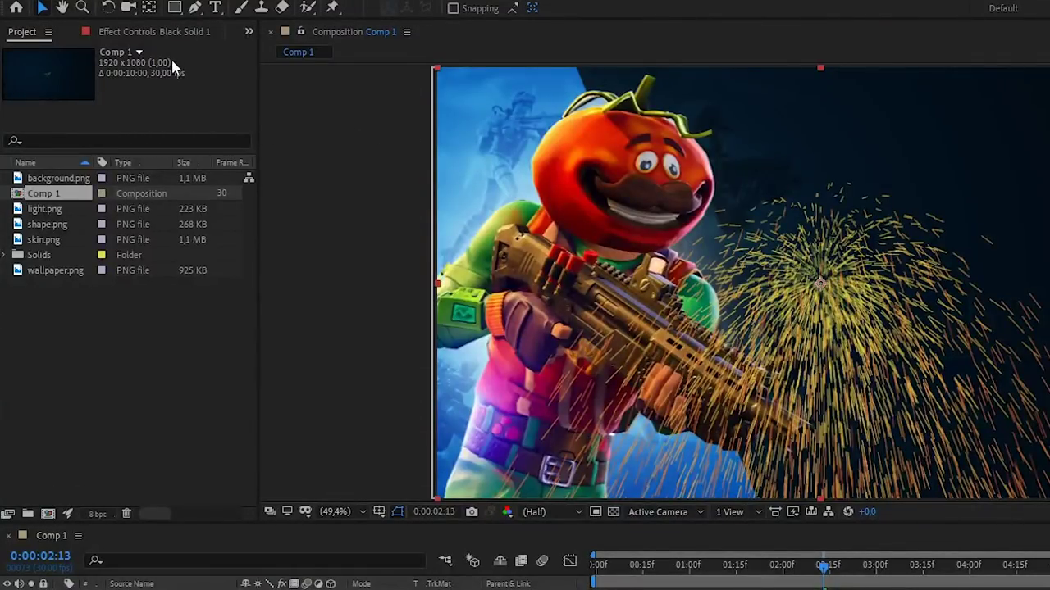
- Raise particle Longevity to 3,44 and set Particle Type to Faded Sphere
left_click(91, 45)
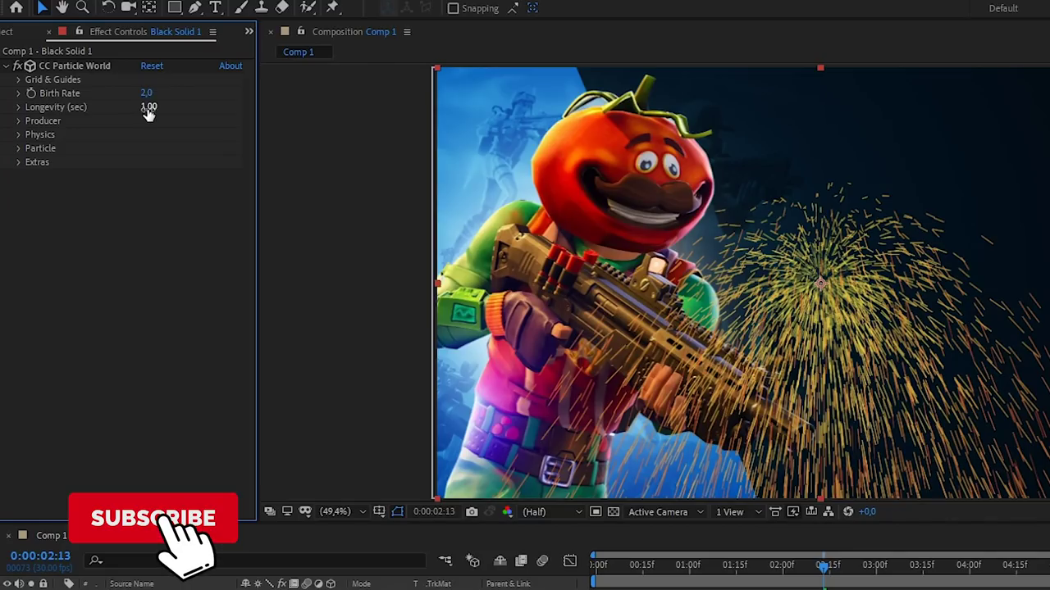
left_click_drag(148, 107, 326, 116)
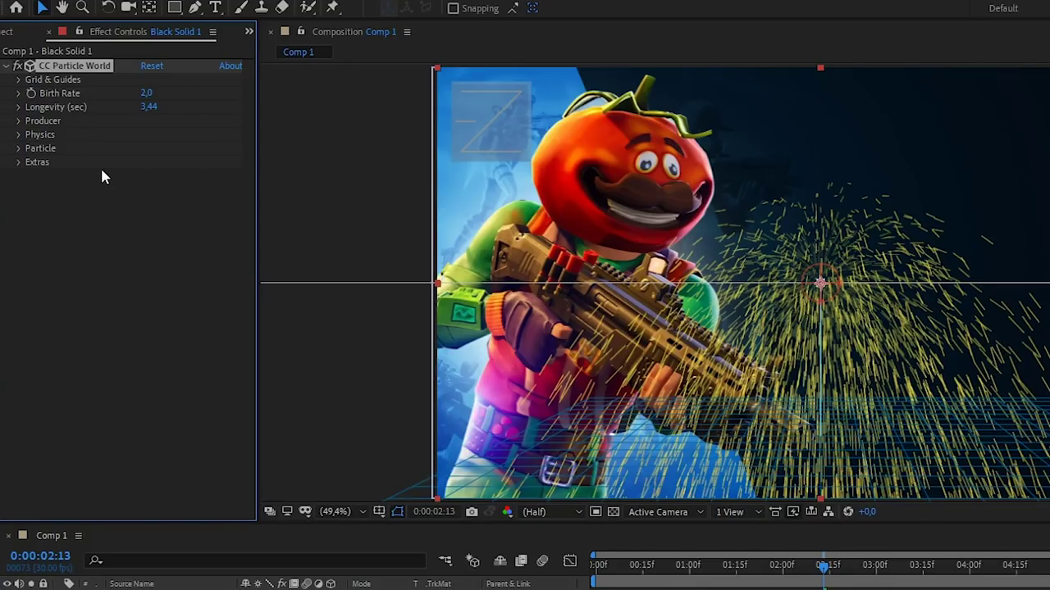
left_click(19, 148)
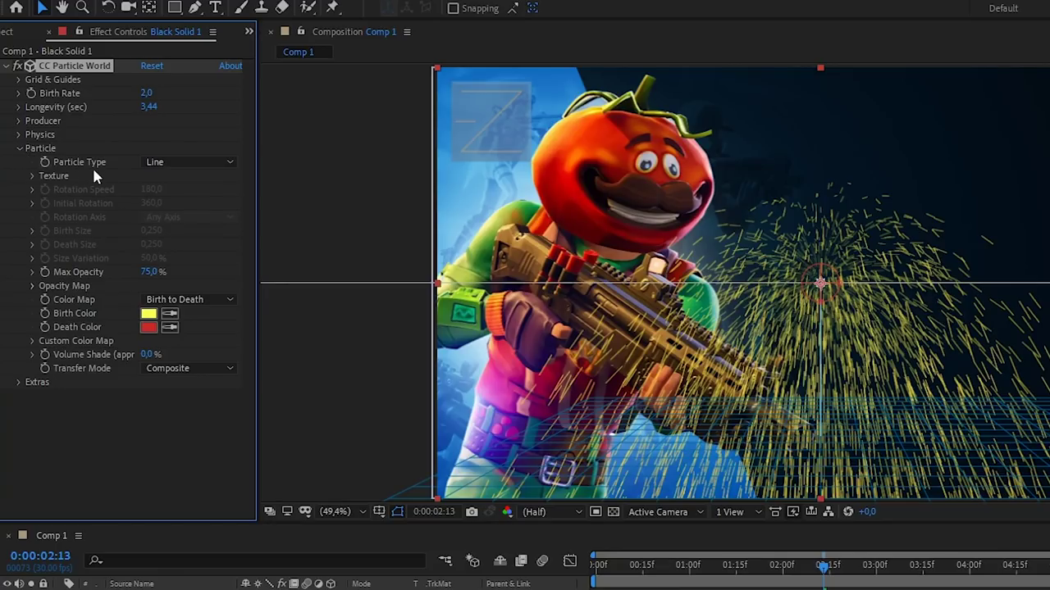
left_click(190, 162)
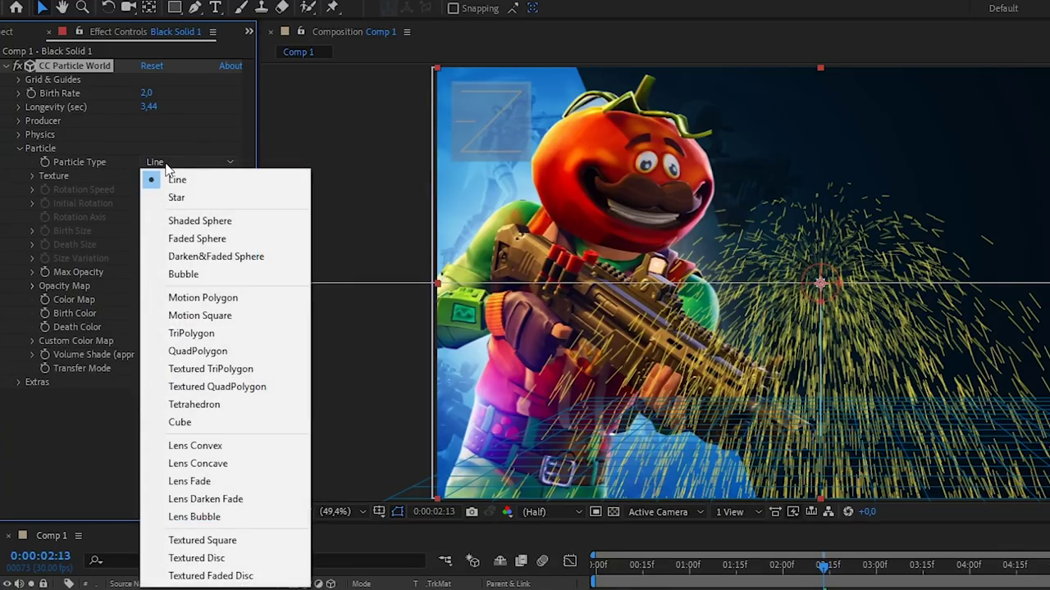
left_click(210, 239)
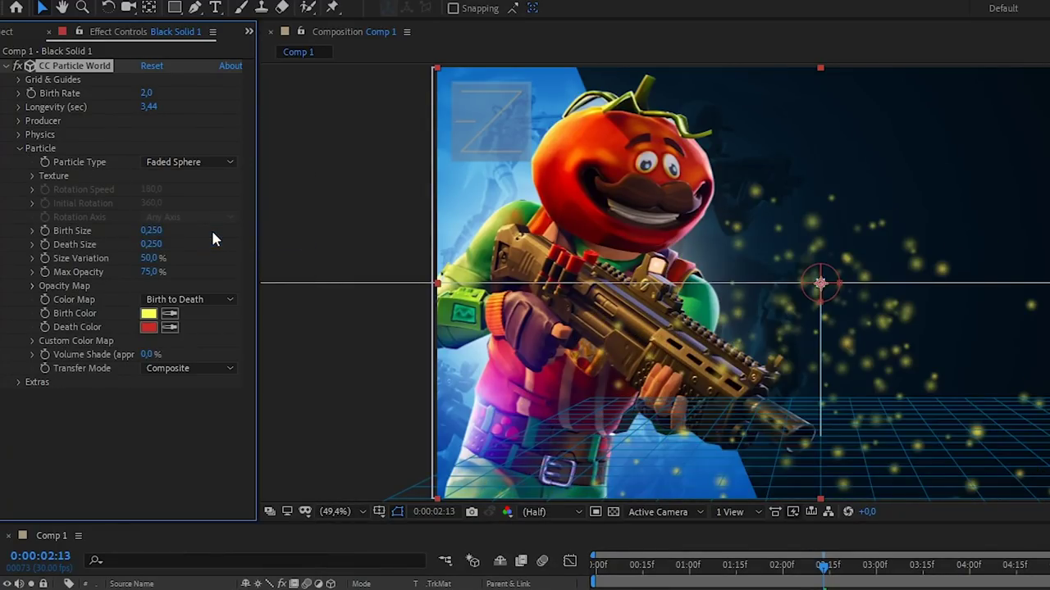
- Set particle Birth Size to 0.07 and Death Size to 0.14
left_click(155, 230)
type("0")
left_click(153, 245)
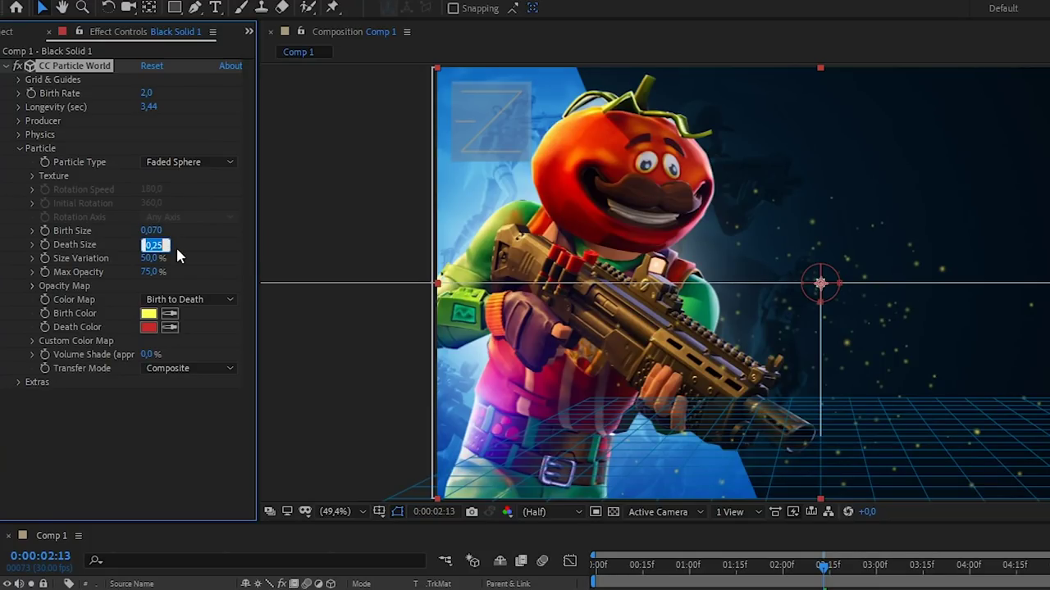
type("0")
type(".14")
key("Return")
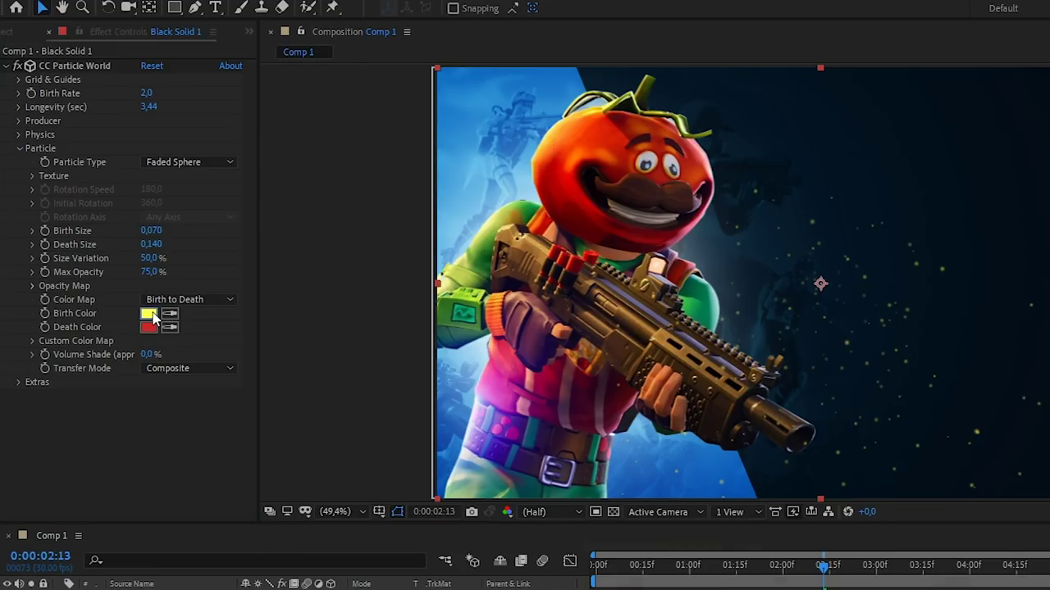
- Sample a light blue from the image as the particle Birth Color
left_click(150, 315)
left_click(905, 483)
left_click(482, 192)
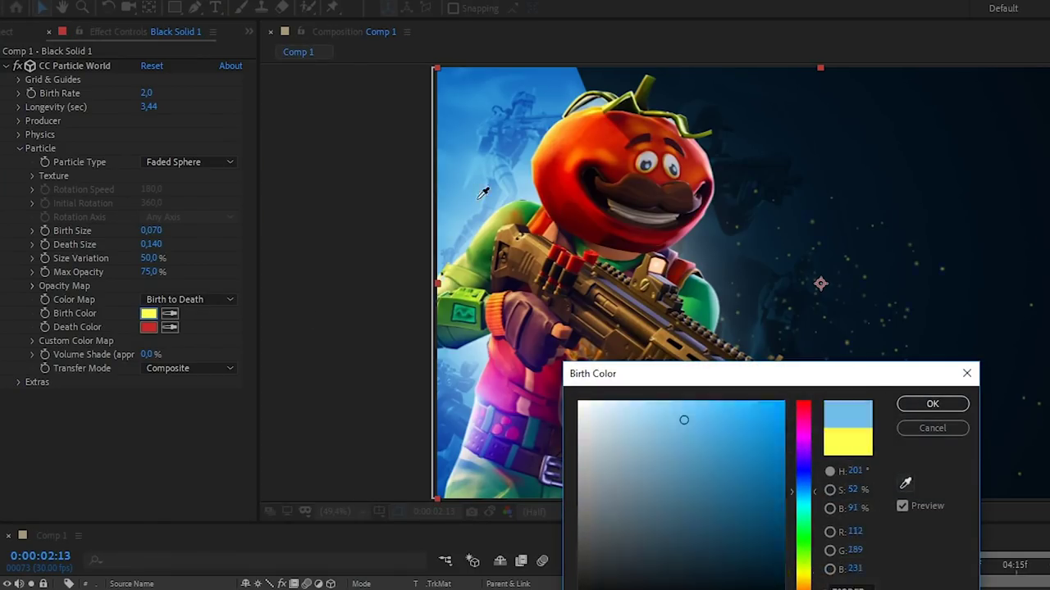
left_click(935, 404)
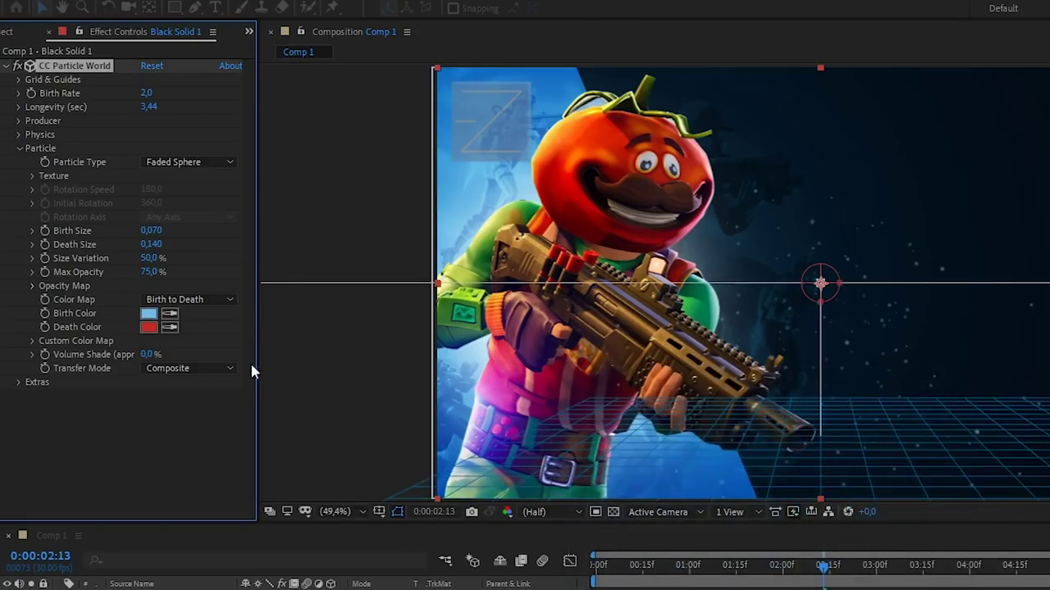
- Set a darker blue Death Color and make Gravity negative so particles drift upward
left_click(149, 327)
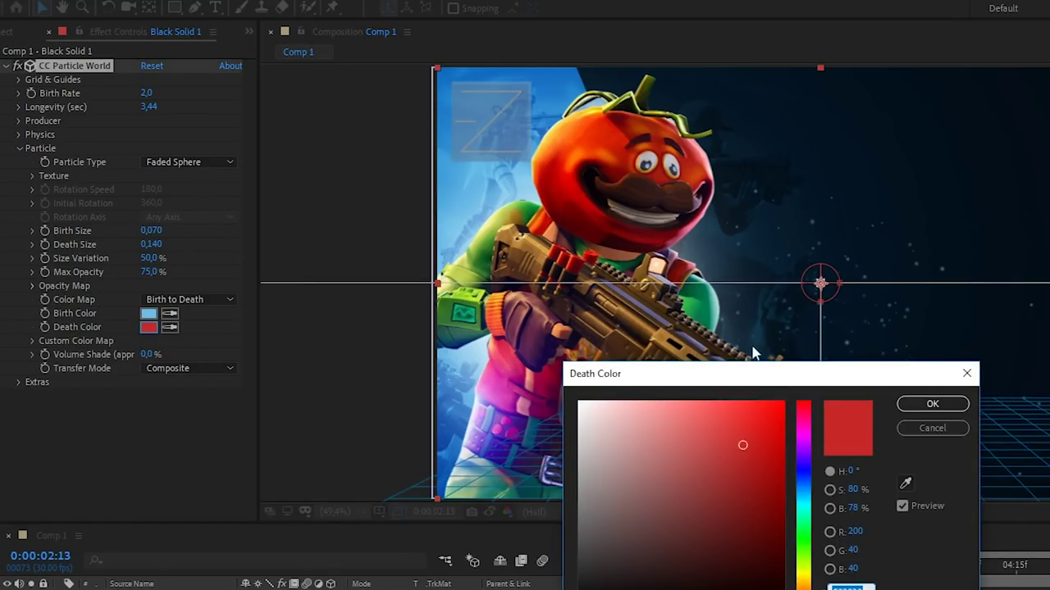
left_click(906, 483)
left_click(568, 71)
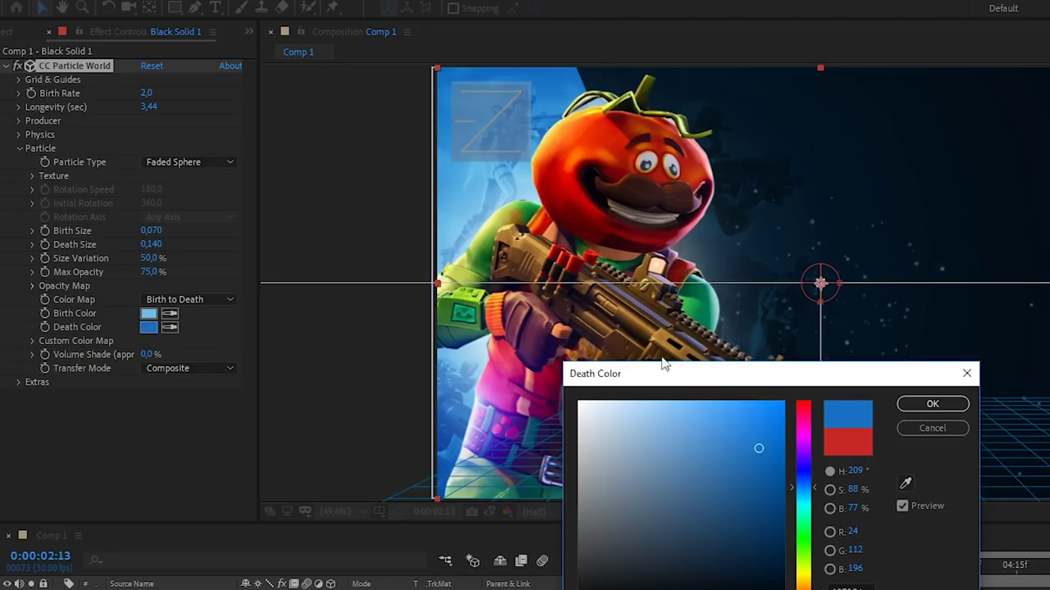
left_click_drag(771, 471, 782, 492)
key("Return")
left_click(19, 148)
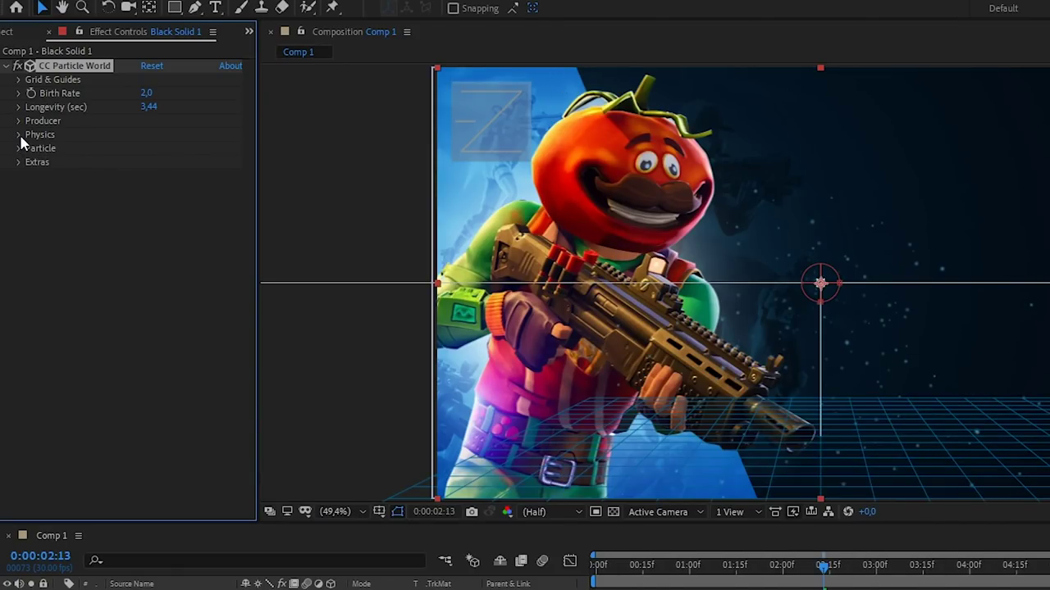
left_click(20, 134)
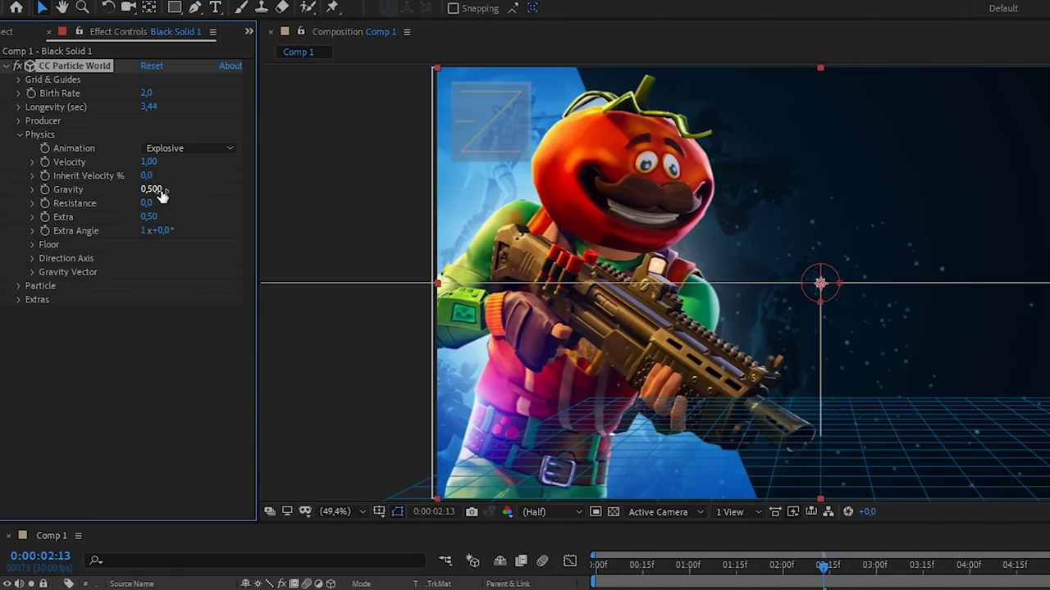
left_click_drag(162, 194, 124, 196)
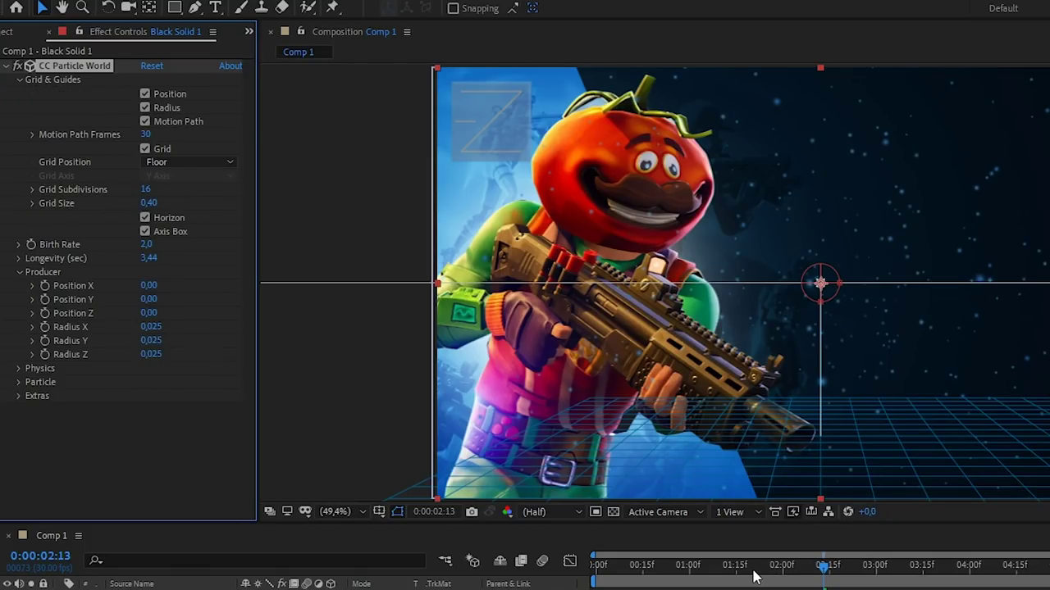
- Widen the particle producer to Radius X 0.713, Y 0.234 and shift it to X -0.92, Y 0.36
mouse_move(758, 565)
left_mouse_down()
mouse_move(628, 565)
mouse_move(744, 564)
left_mouse_up()
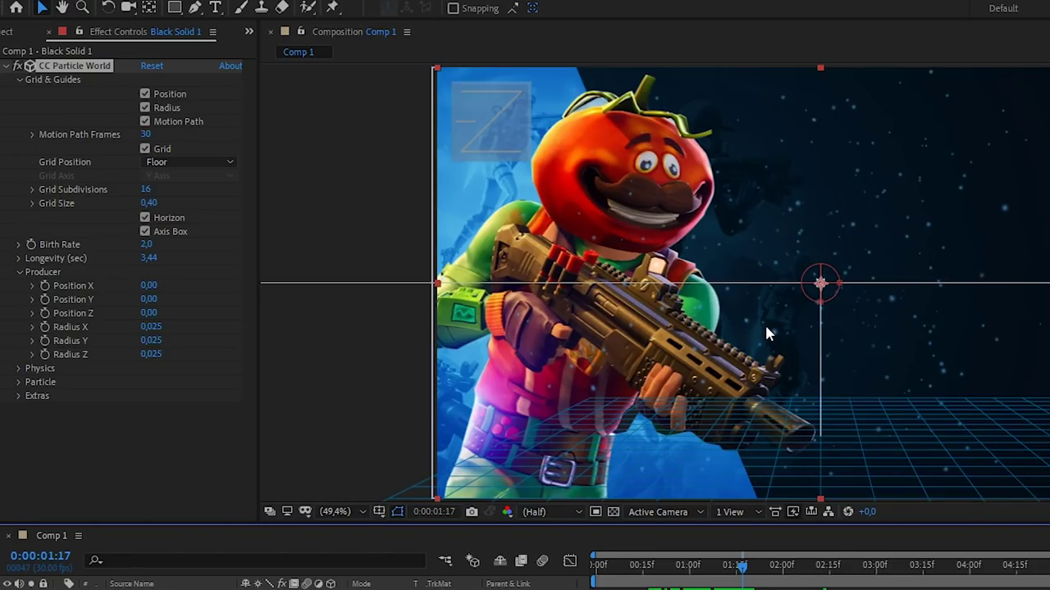
scroll(766, 325, "down", 2)
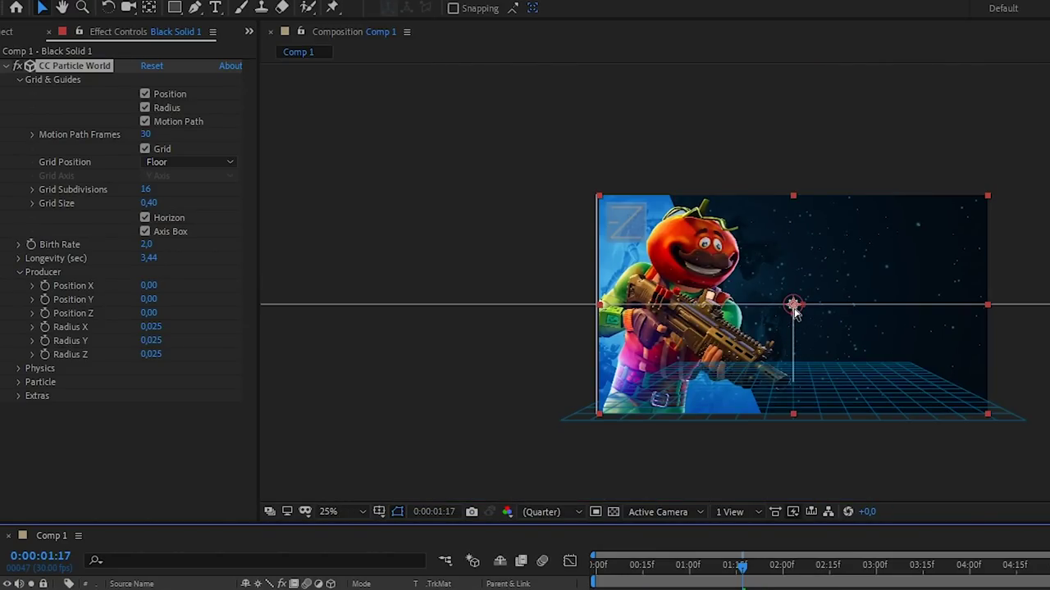
left_click_drag(795, 320, 1041, 322)
left_click_drag(794, 328, 807, 398)
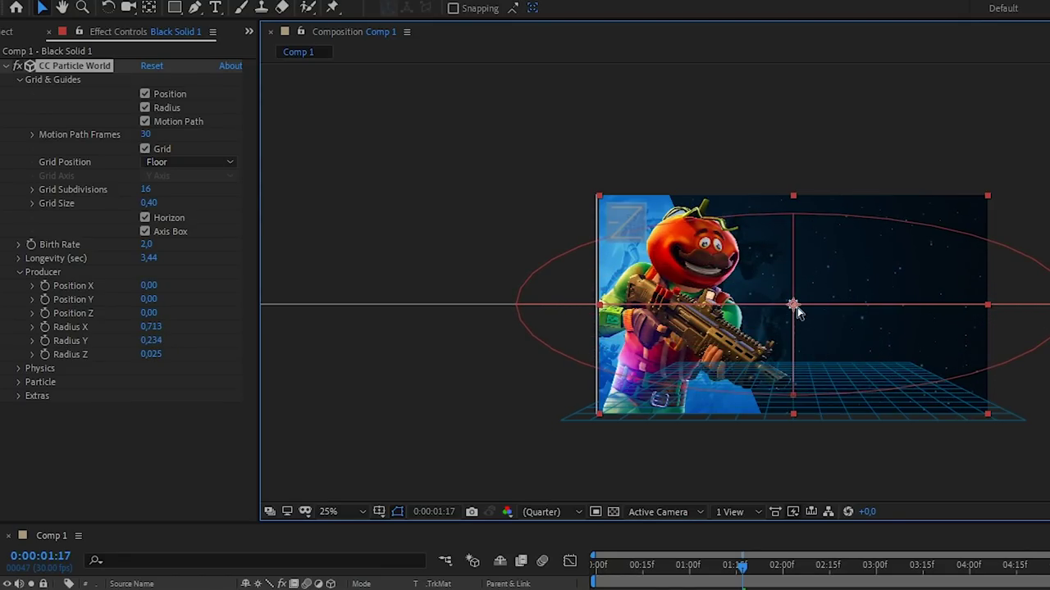
left_click_drag(798, 311, 506, 447)
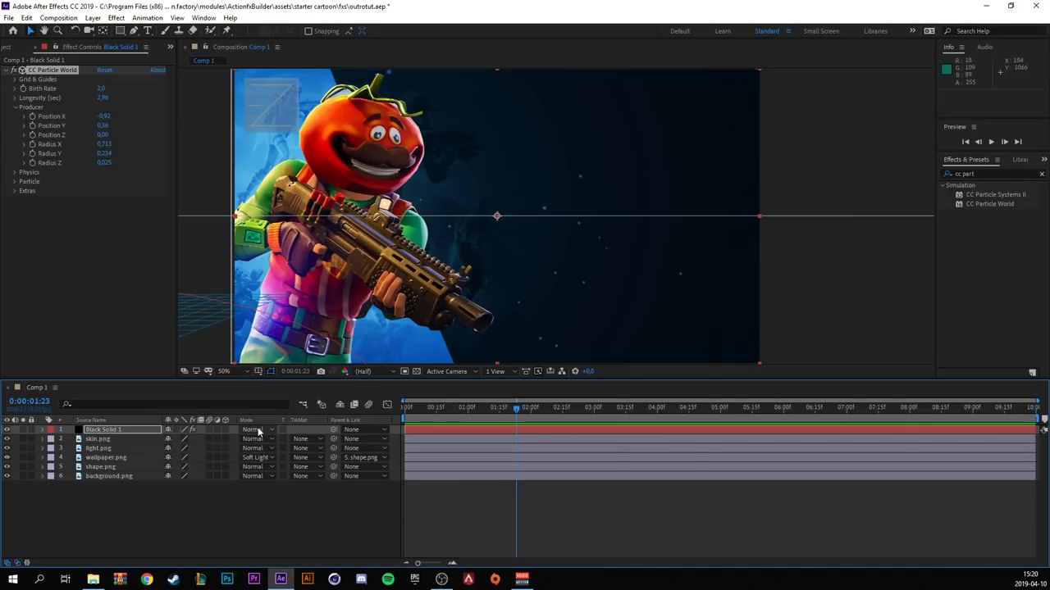
- Set Black Solid 1's blending mode to Add
left_click(258, 432)
left_click(312, 205)
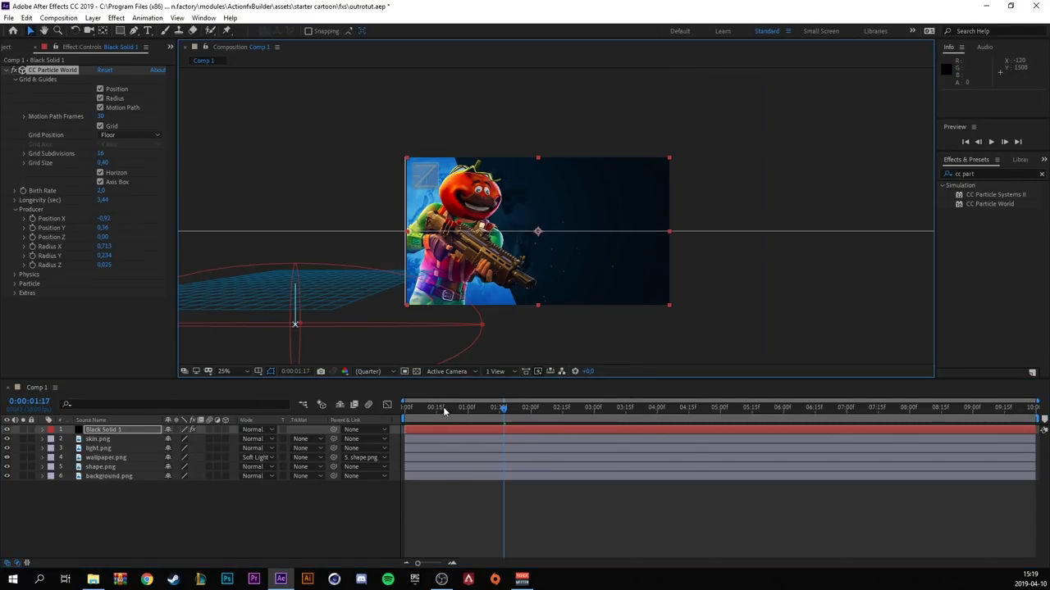
left_click(442, 407)
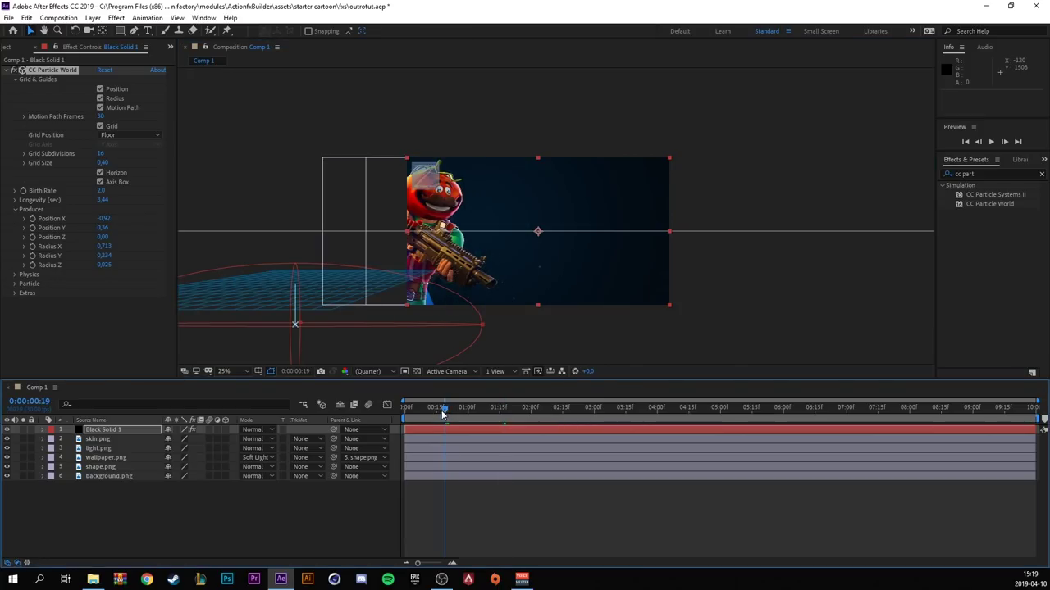
left_click_drag(438, 410, 400, 410)
- Preview the particles and lower Birth Rate to 0.9 for sparser particles
scroll(577, 246, "up", 2)
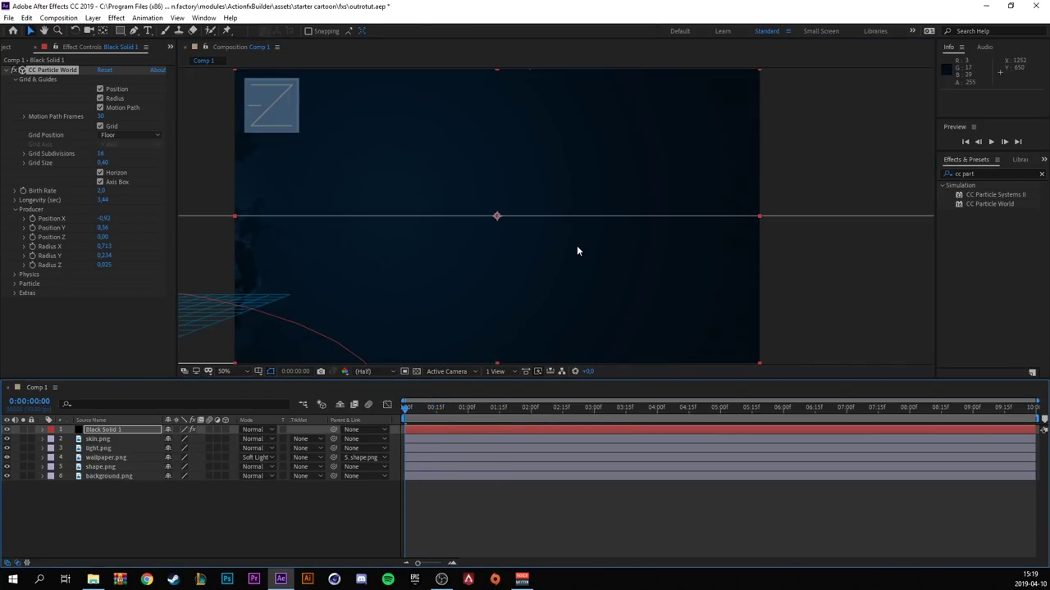
left_click(991, 142)
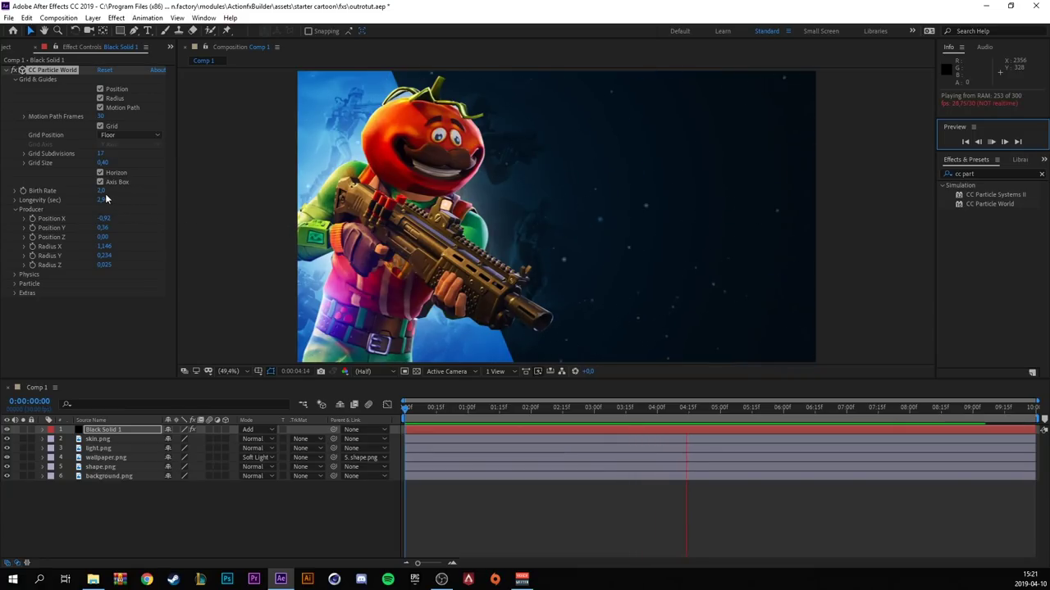
left_click_drag(105, 198, 99, 199)
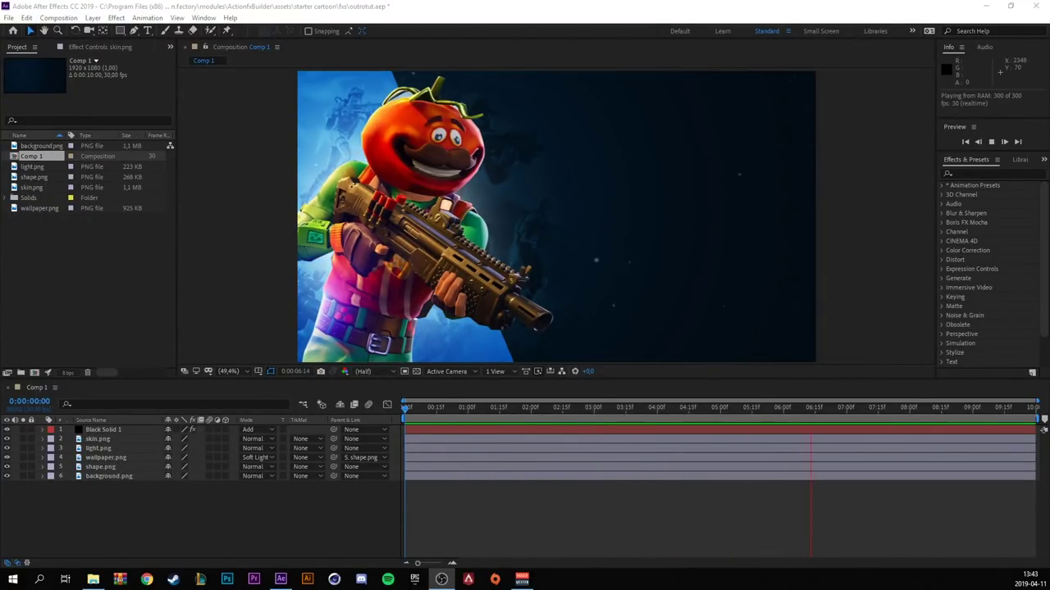
left_click(369, 476)
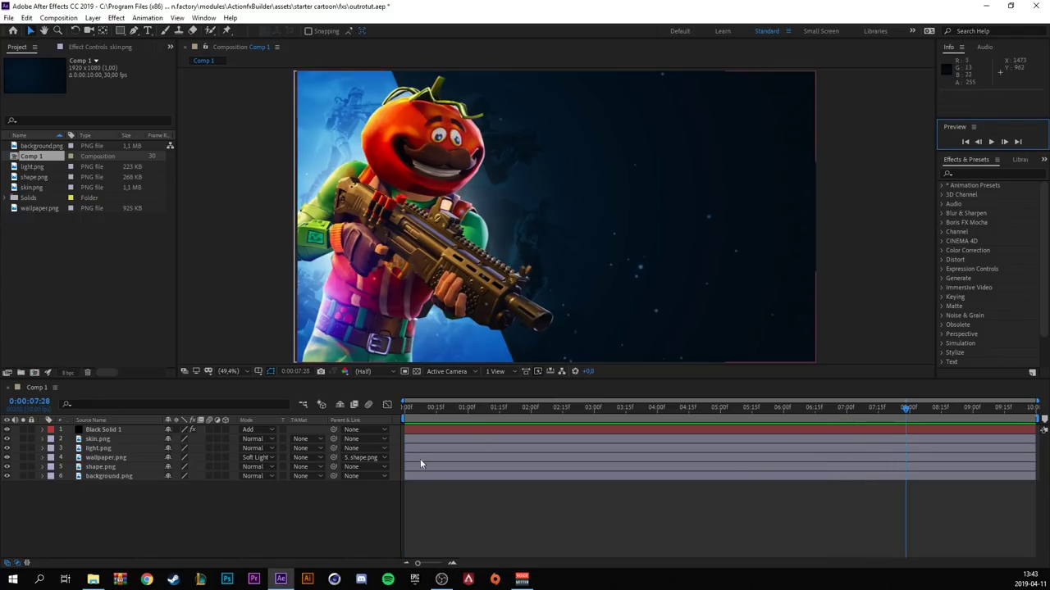
- Keyframe skin.png's Anchor Point at about 1:13, 2:16 and 3:27, raising and lowering the character
left_click(43, 440)
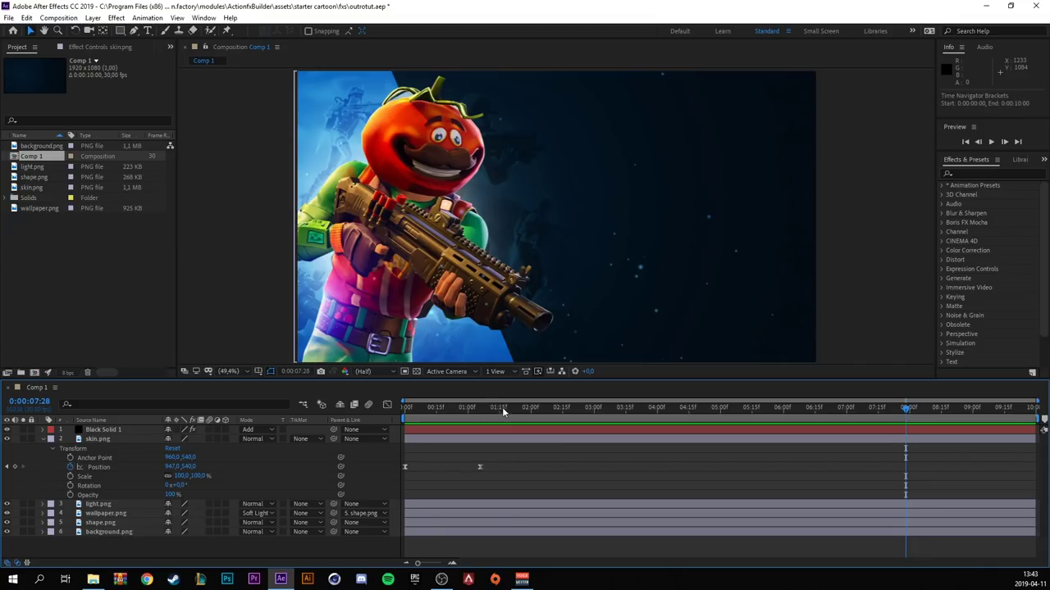
mouse_move(502, 407)
left_mouse_down()
mouse_move(483, 409)
mouse_move(495, 410)
left_mouse_up()
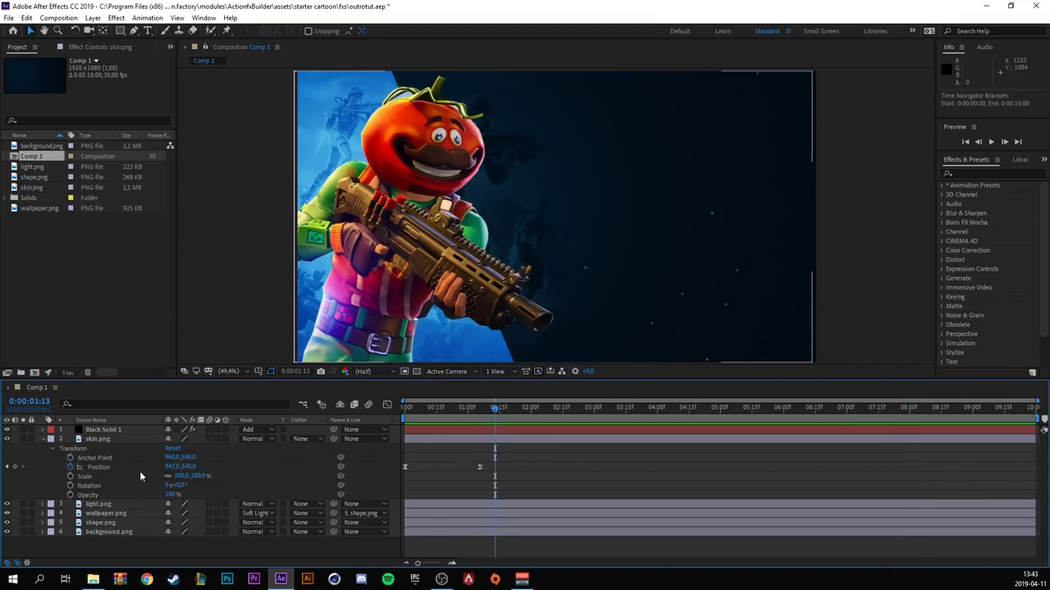
left_click(94, 457)
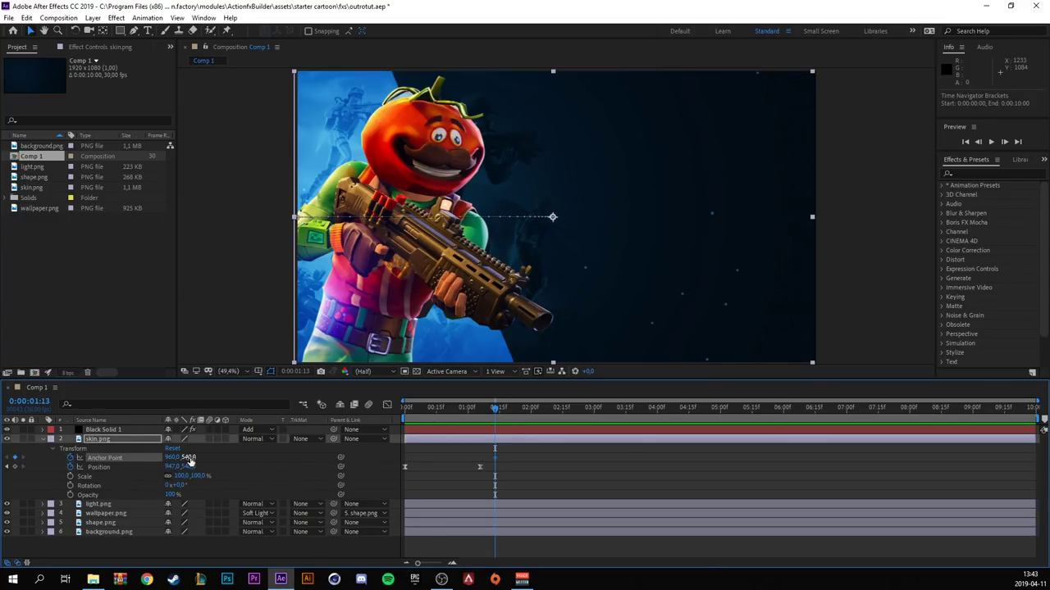
mouse_move(190, 462)
left_mouse_down()
mouse_move(205, 462)
mouse_move(176, 461)
mouse_move(199, 466)
left_mouse_up()
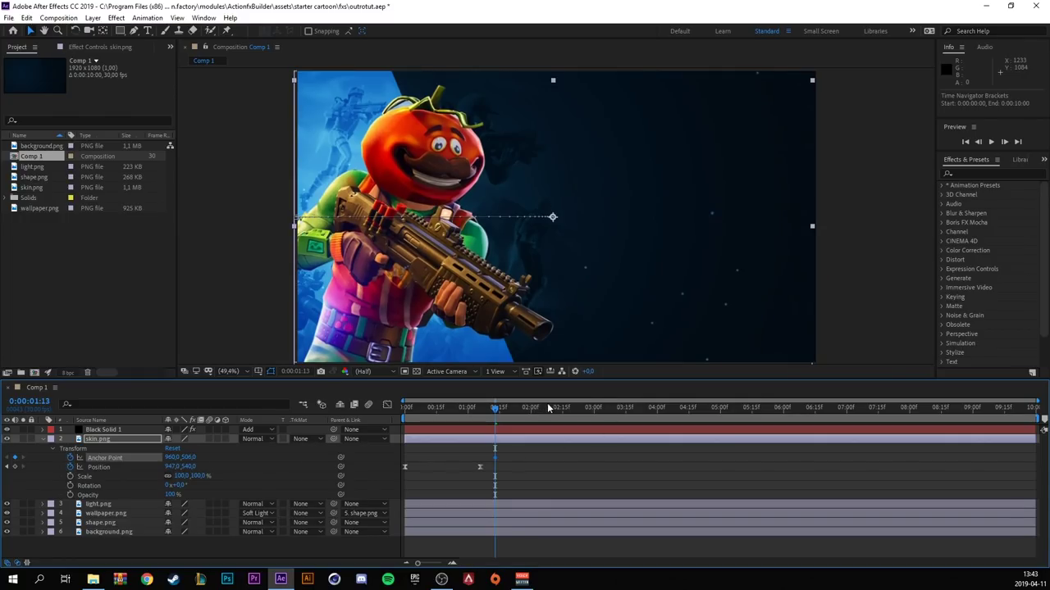
left_click_drag(553, 403, 564, 410)
left_click_drag(187, 457, 208, 451)
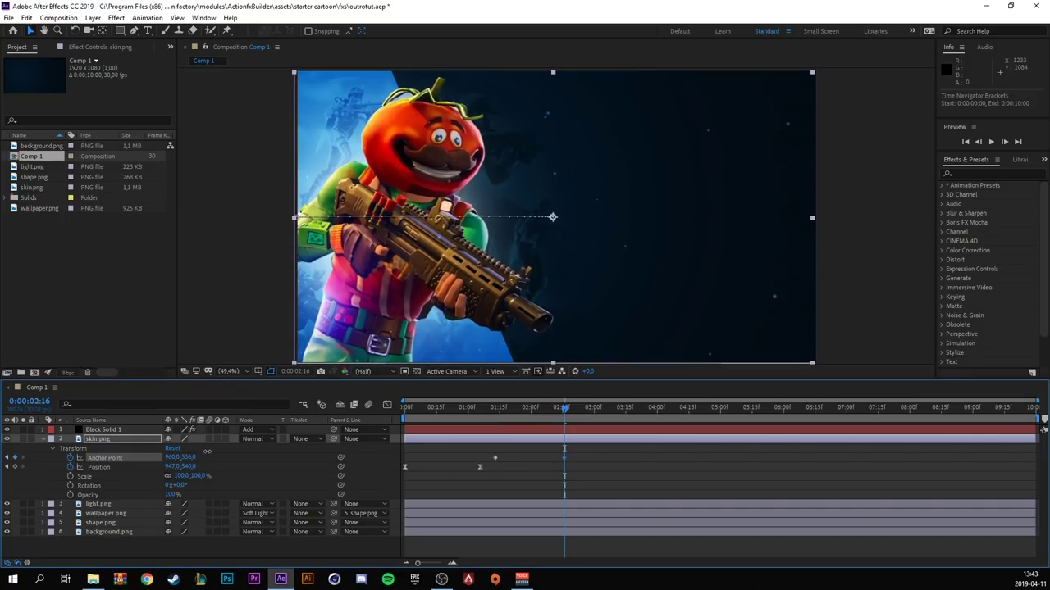
left_click(653, 409)
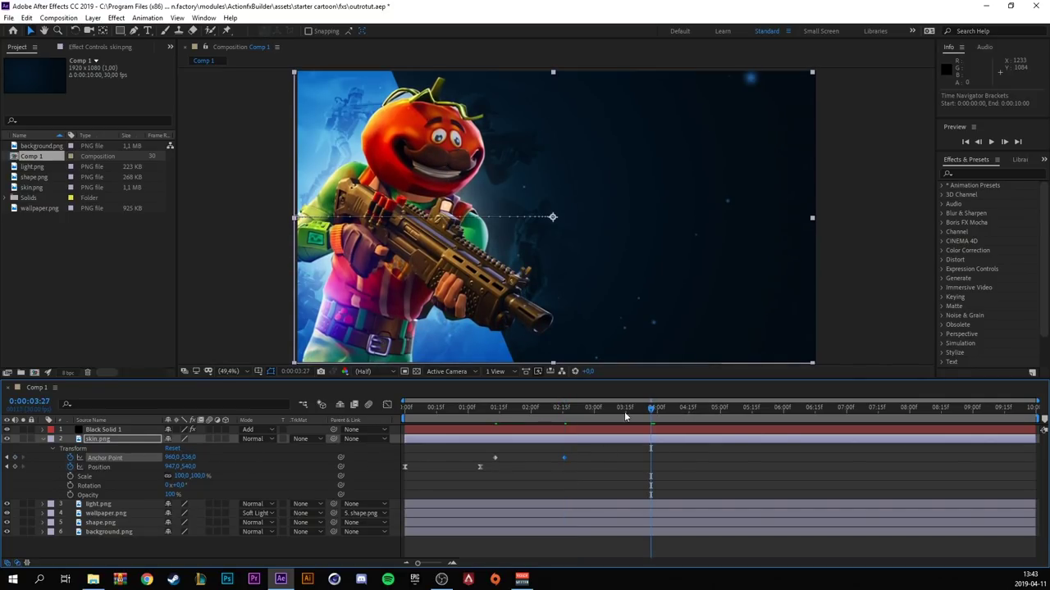
left_click_drag(186, 457, 168, 457)
- Add Anchor Point keyframes through 6:26 and 8:07, then apply Easy Ease to all of them
left_click(741, 407)
key("ctrl+v")
left_click_drag(745, 408, 839, 410)
key("ctrl+v")
left_click(926, 410)
key("ctrl+v")
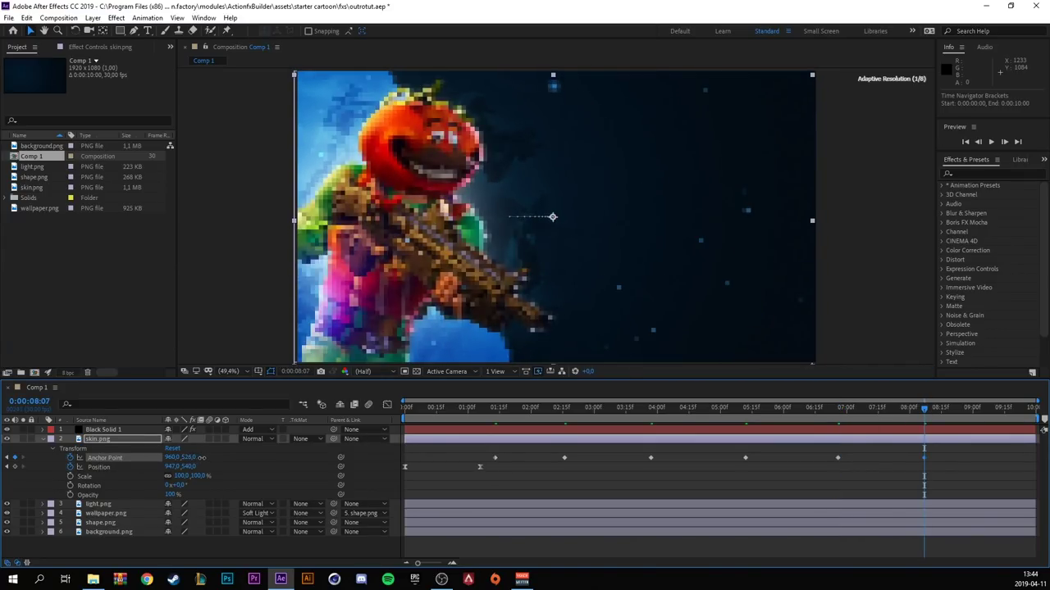
left_click_drag(935, 458, 494, 458)
key("F9")
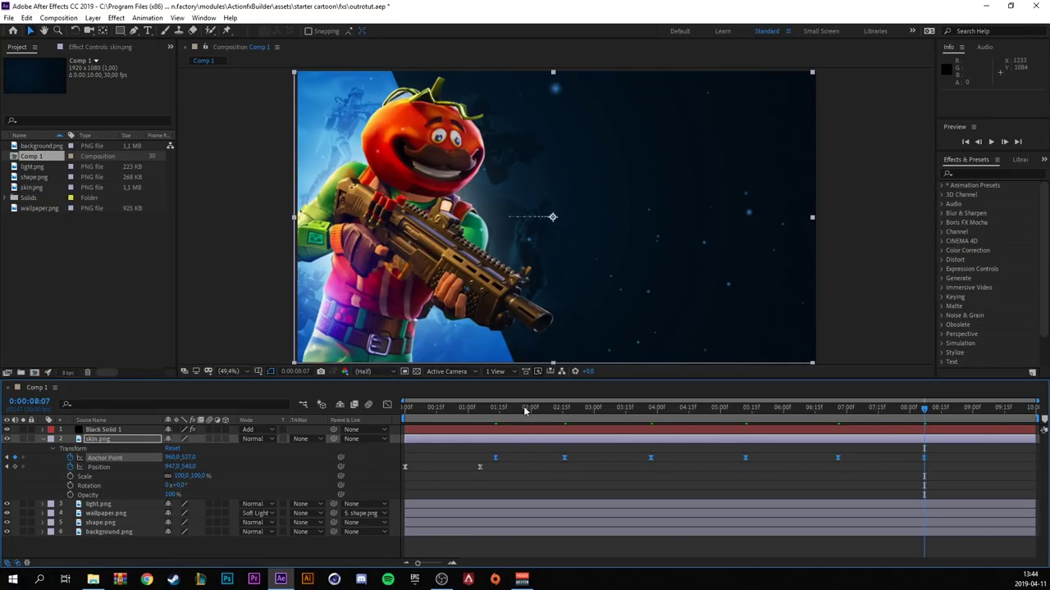
left_click_drag(523, 406, 383, 414)
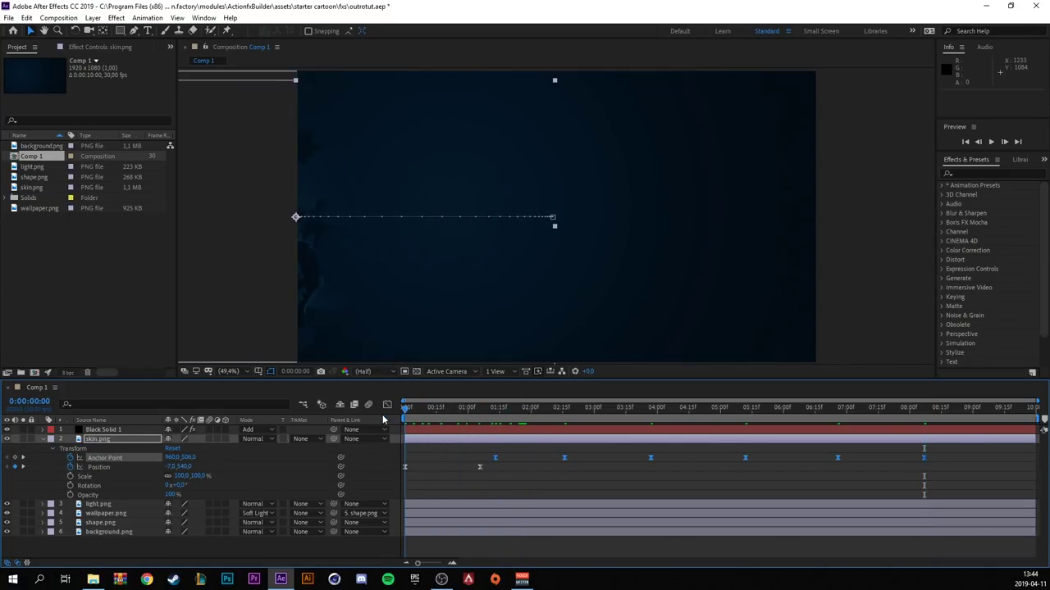
- Spread skin.png's Anchor Point keyframes apart, first at 1:01 and the last near 9:07
left_click(992, 142)
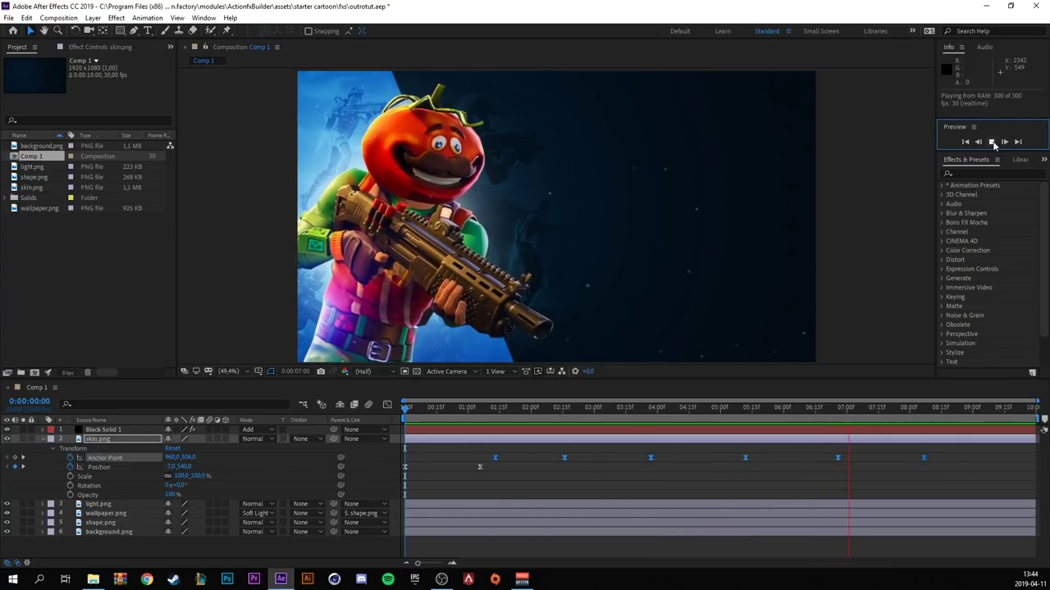
left_click(992, 142)
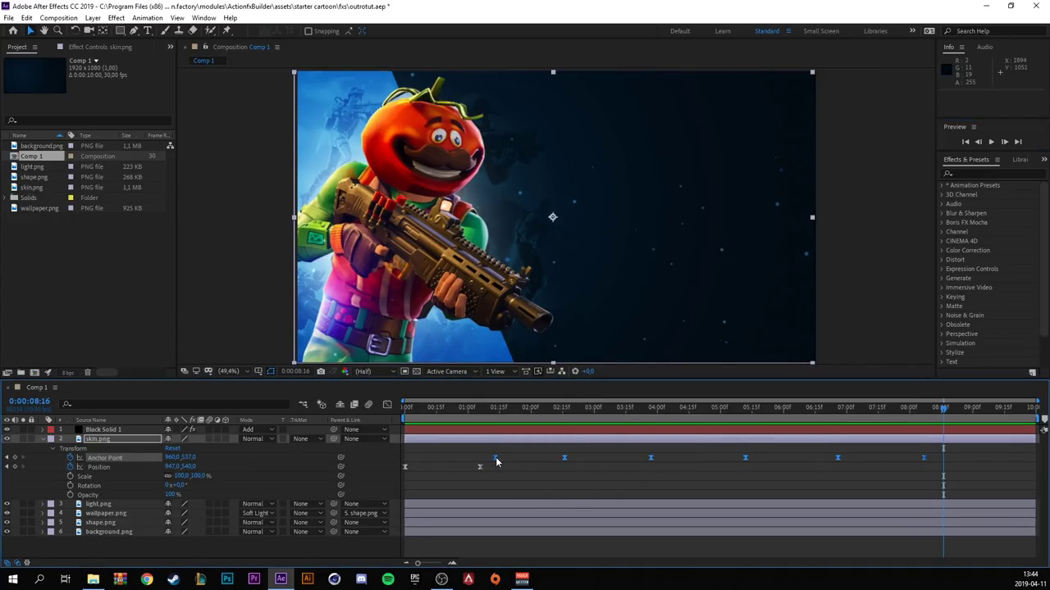
left_click(516, 443)
left_click_drag(495, 458, 471, 459)
left_click_drag(564, 458, 576, 457)
left_click_drag(651, 458, 987, 457)
- Replay the retimed bobbing animation from the start
key("Home")
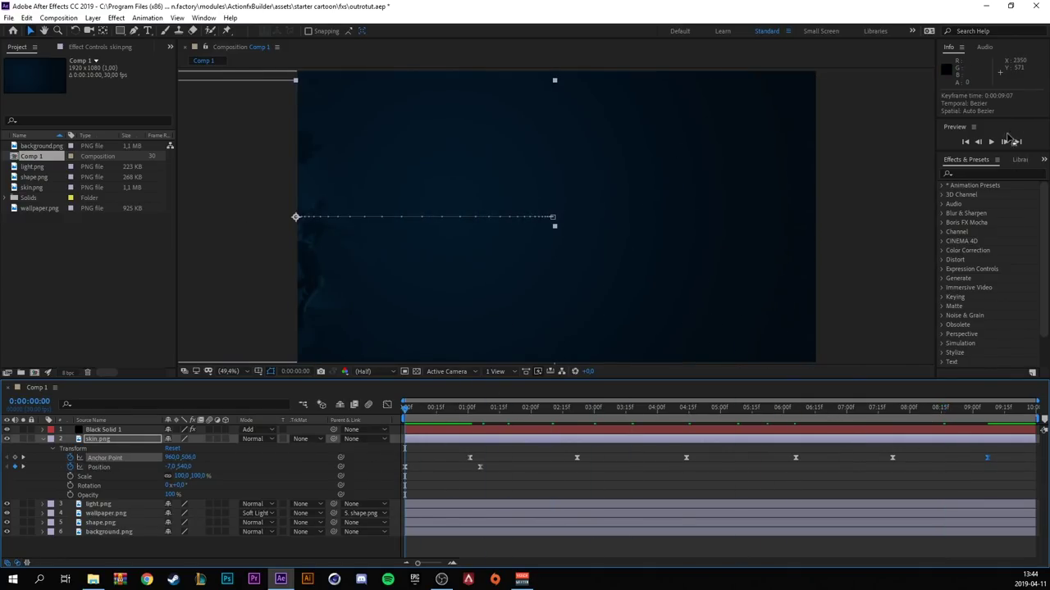
left_click(991, 142)
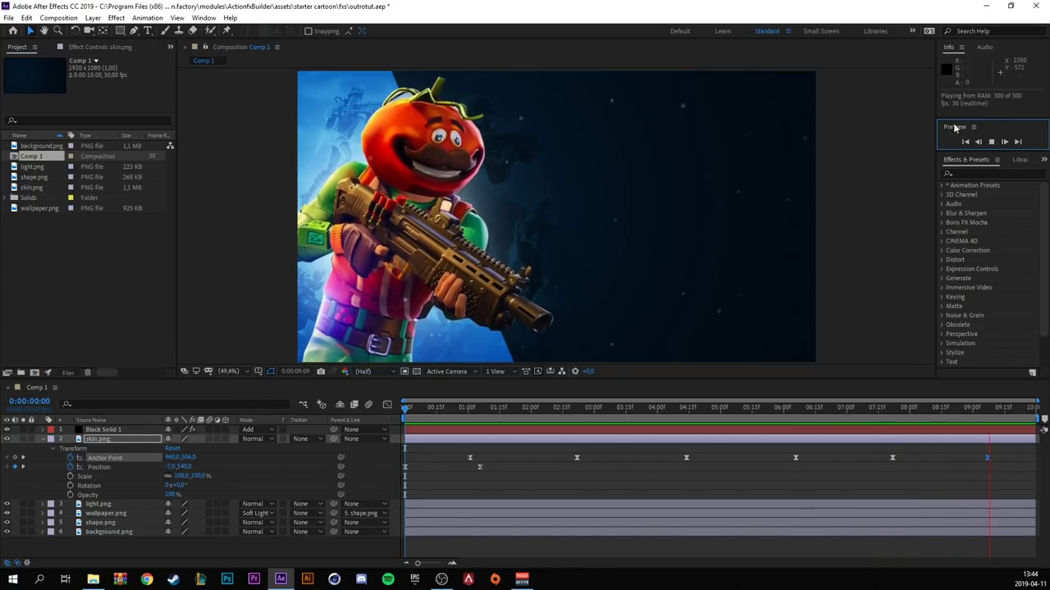
left_click(992, 141)
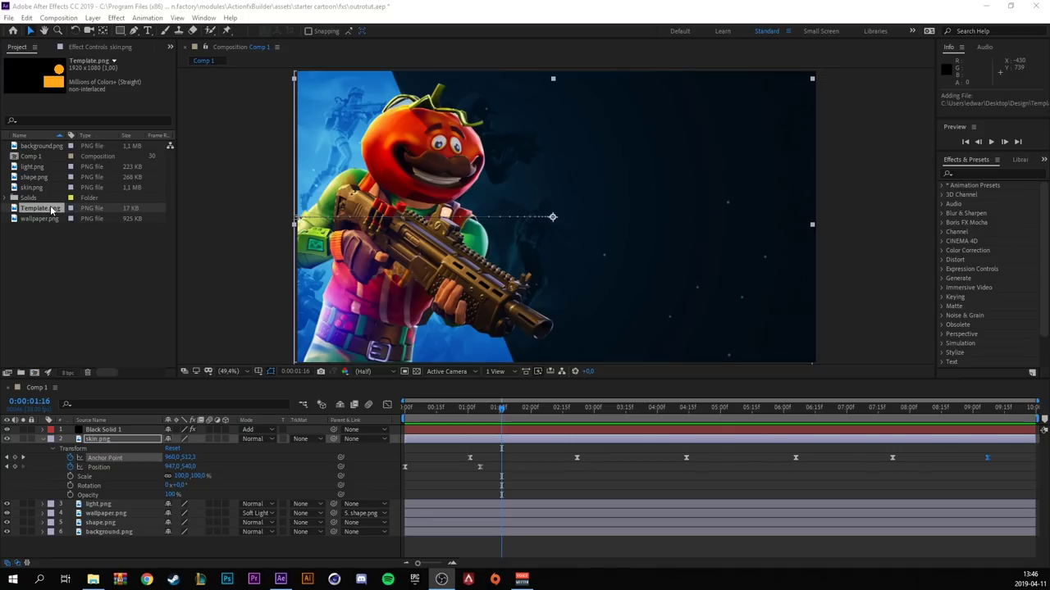
- Add Template.png to Comp 1 beneath Black Solid 1, showing the orange circle and rectangle
left_click_drag(44, 211, 123, 440)
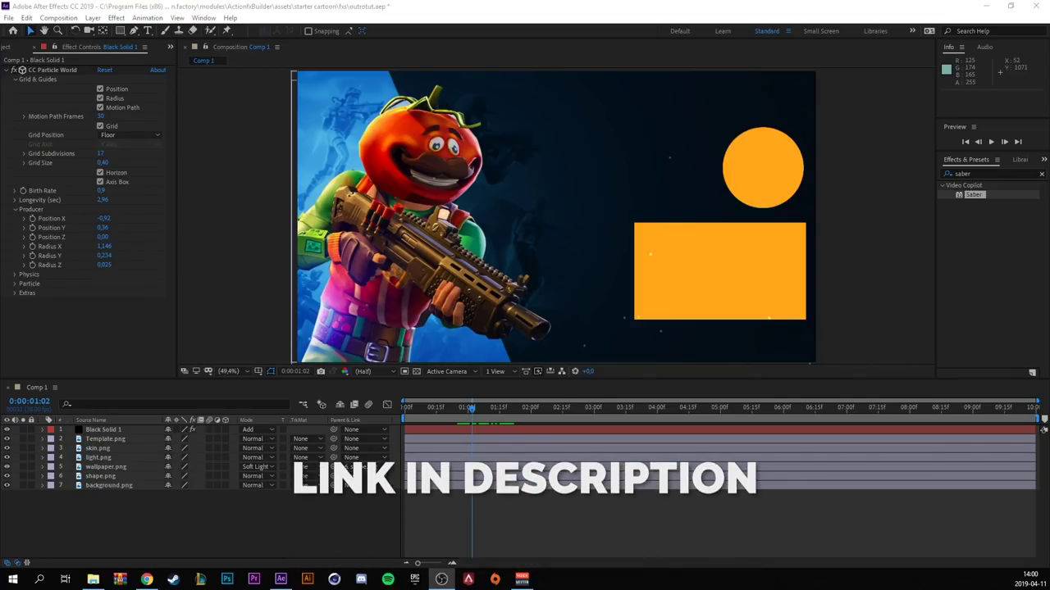
- Create Black Solid 5, place it under Black Solid 1, and set its mode to Add
right_click(152, 521)
mouse_move(246, 399)
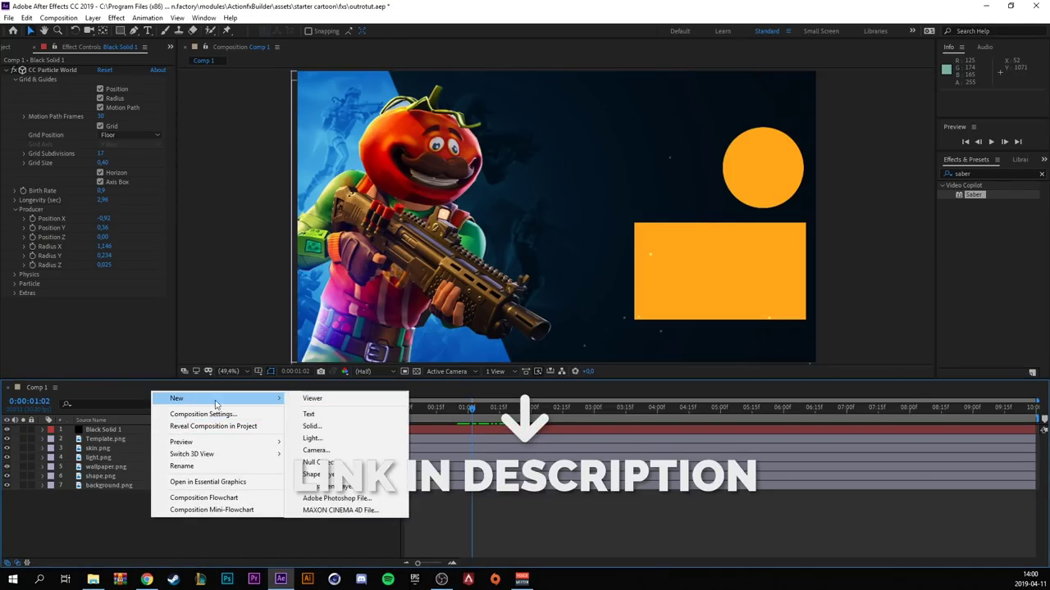
left_click(303, 431)
left_click(572, 388)
mouse_move(106, 432)
left_mouse_down()
mouse_move(112, 449)
mouse_move(120, 443)
left_mouse_up()
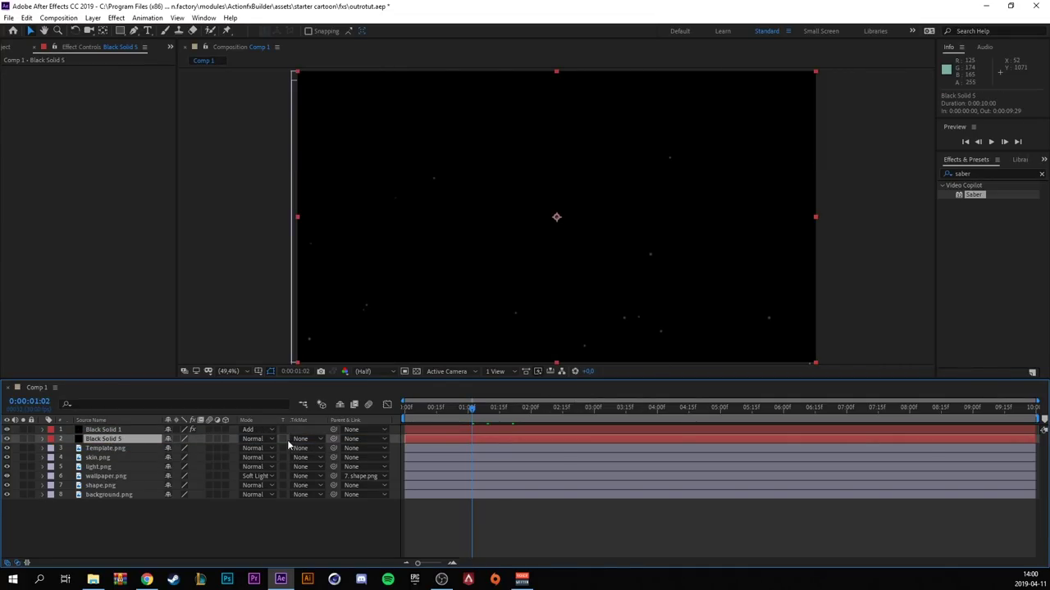
left_click(267, 439)
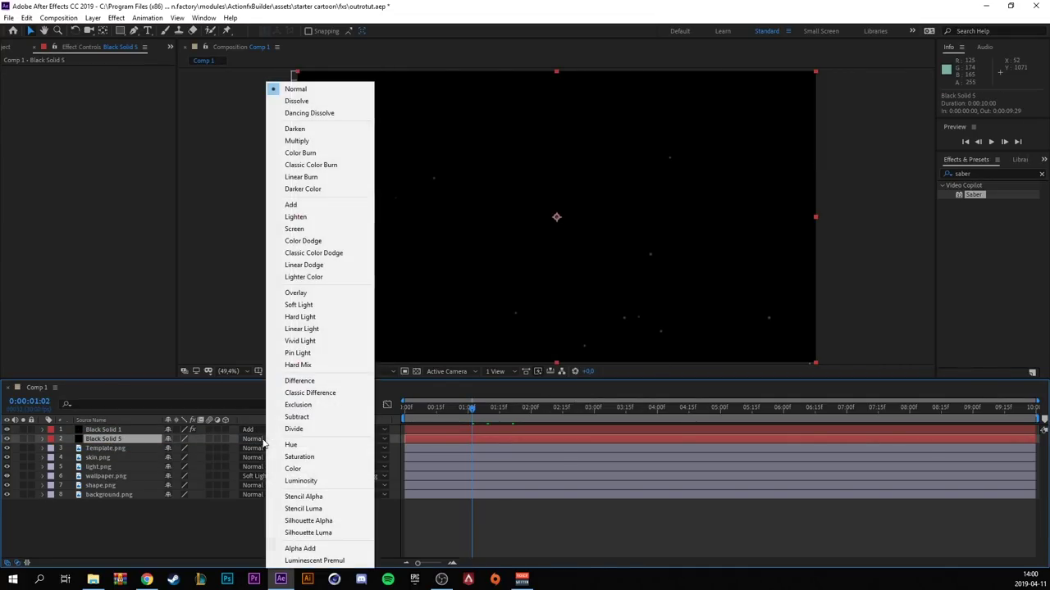
left_click(292, 205)
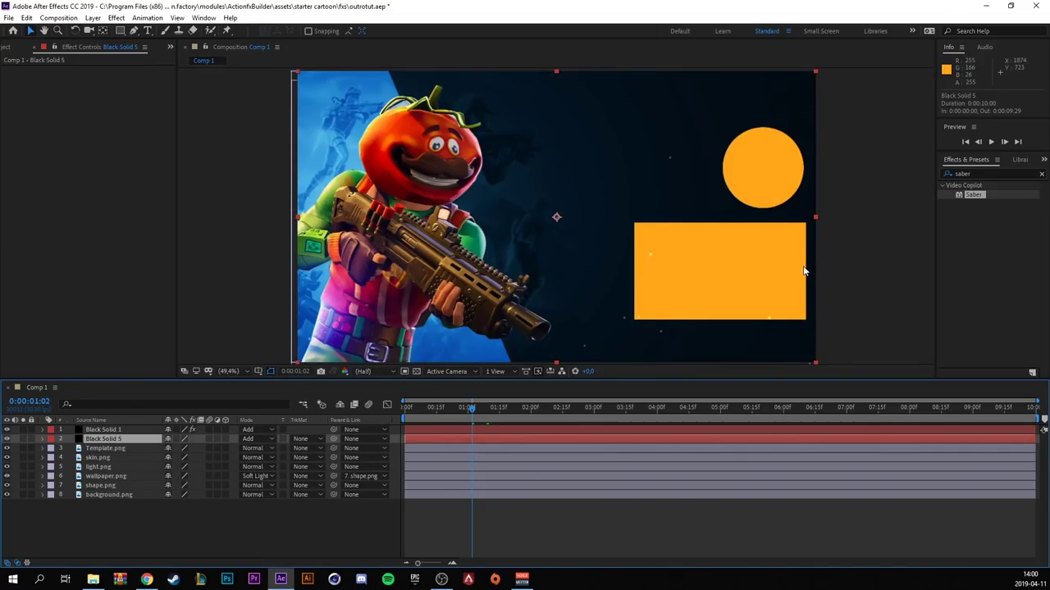
scroll(809, 263, "up", 3)
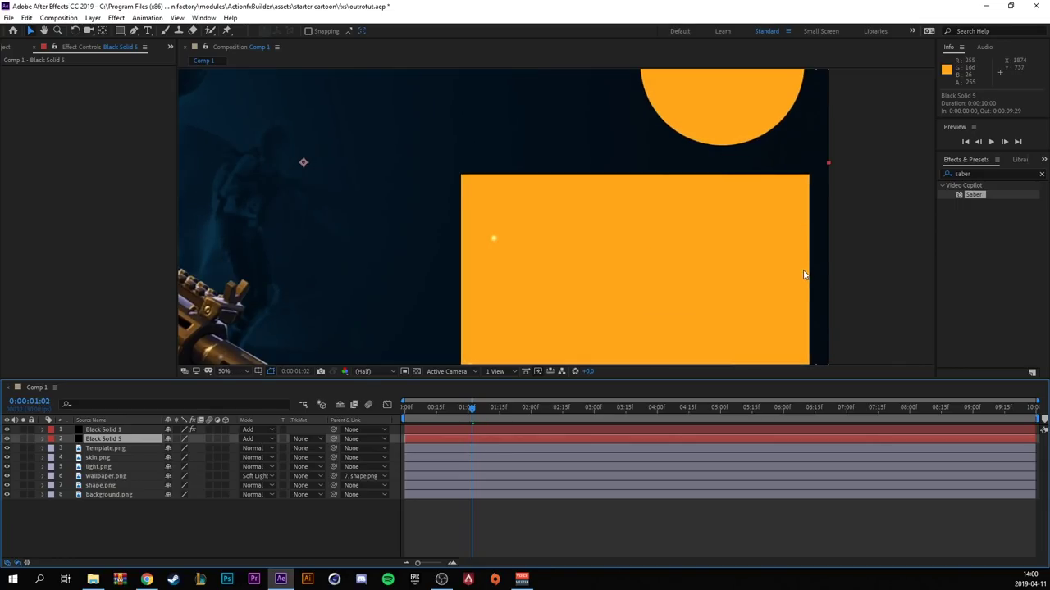
scroll(804, 274, "down", 2)
scroll(573, 255, "up", 3)
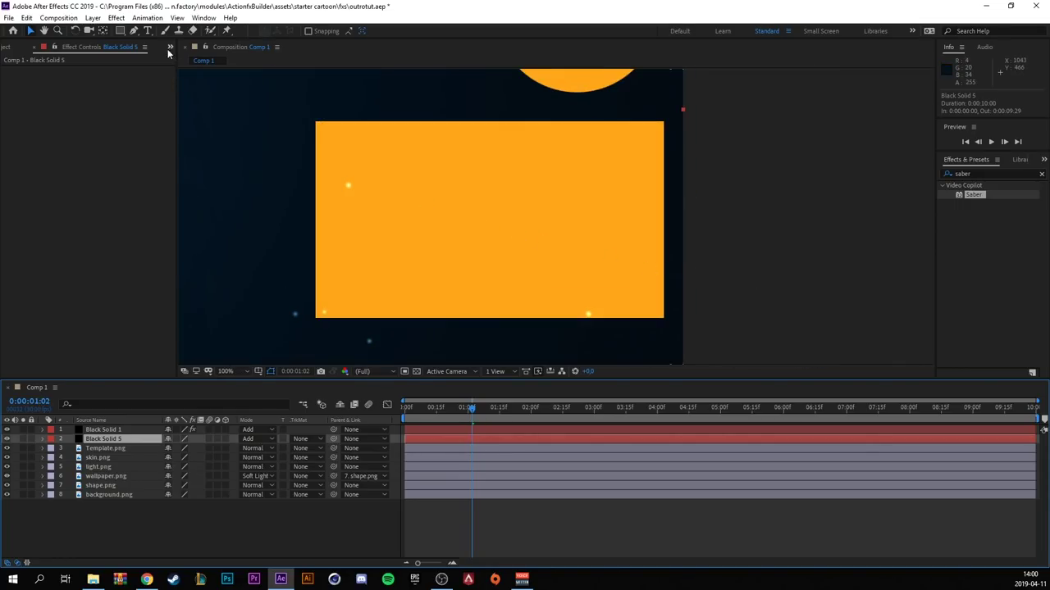
- Draw a rectangle mask on Black Solid 5 around the template's orange rectangle
left_click(120, 31)
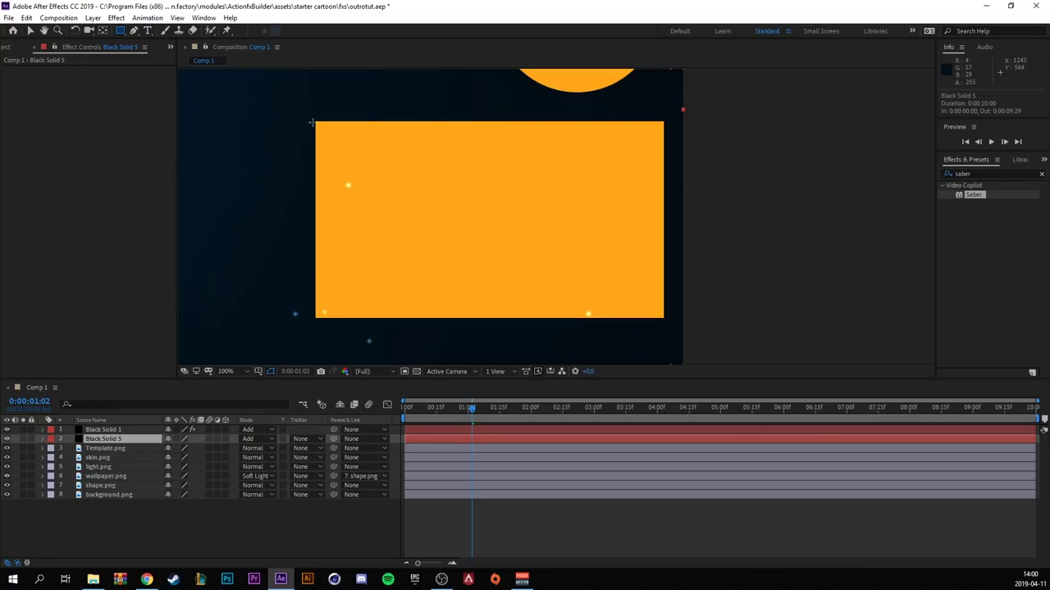
left_click_drag(314, 121, 326, 125)
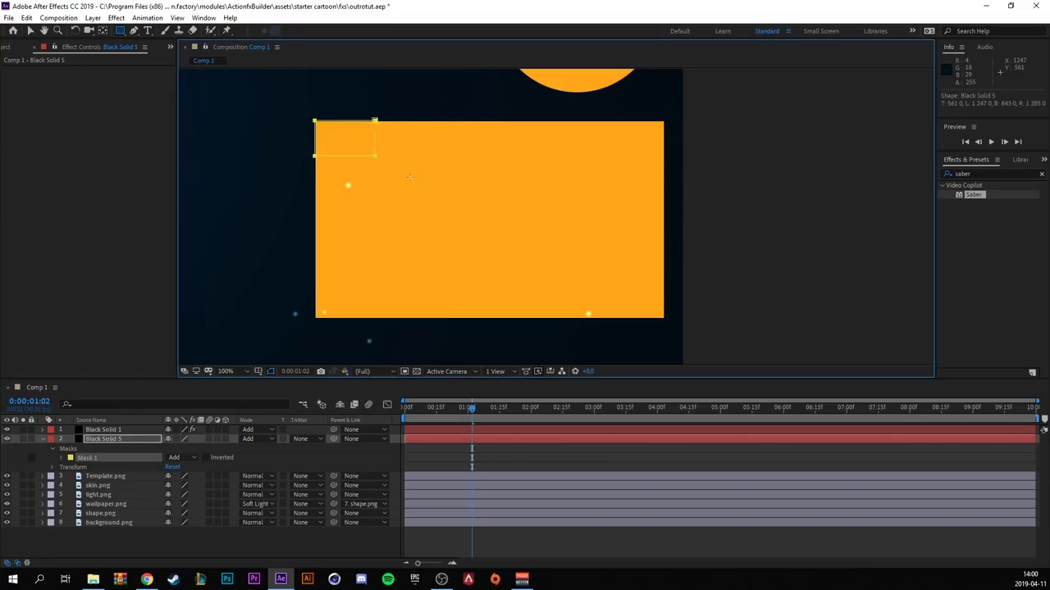
left_click_drag(417, 182, 663, 317)
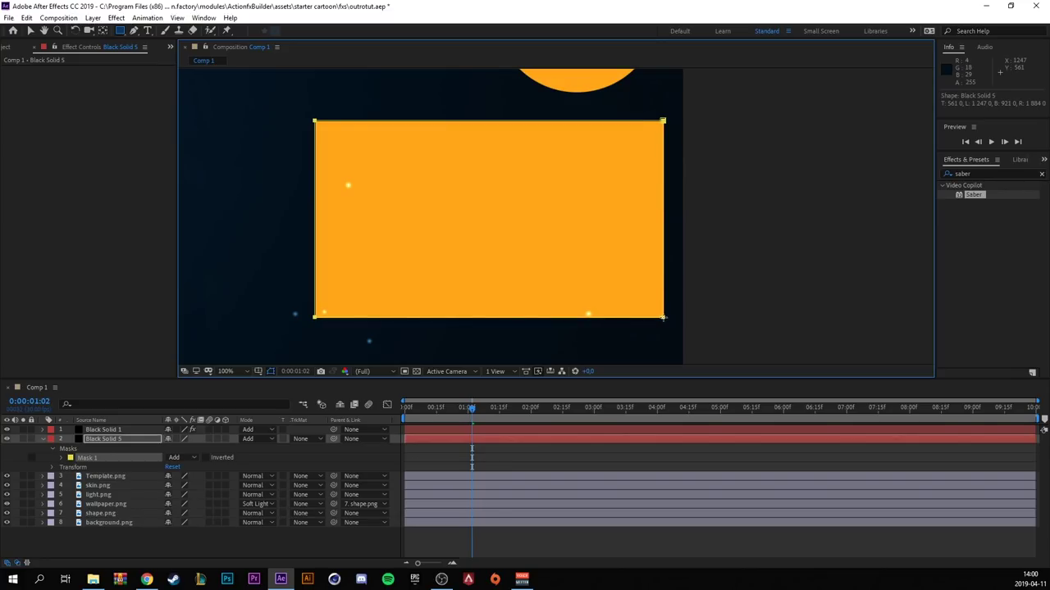
- Search Effects & Presets for 'saber'
left_click(1041, 176)
left_click(978, 174)
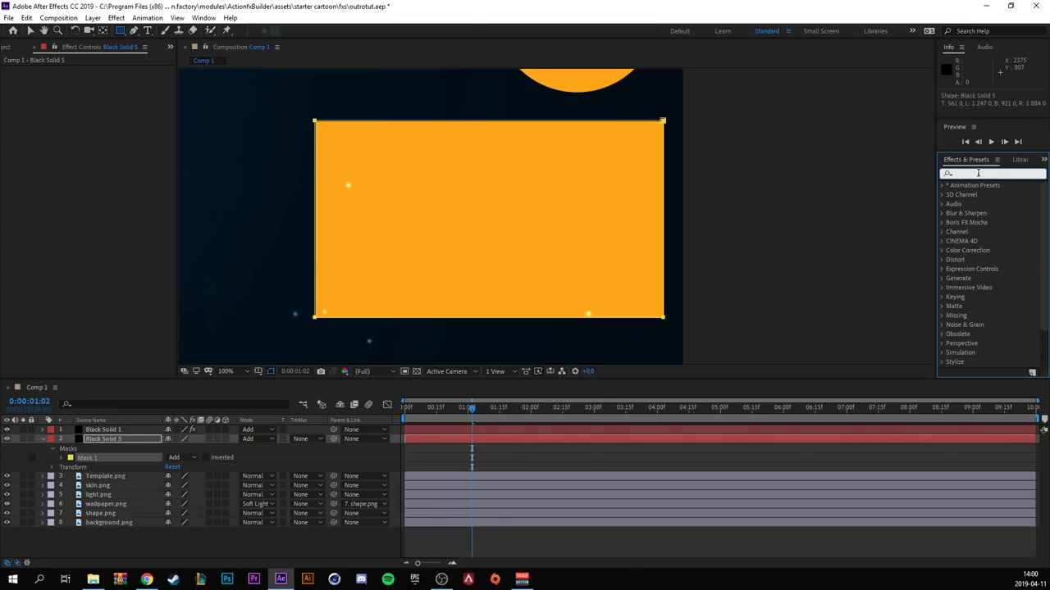
type("sab")
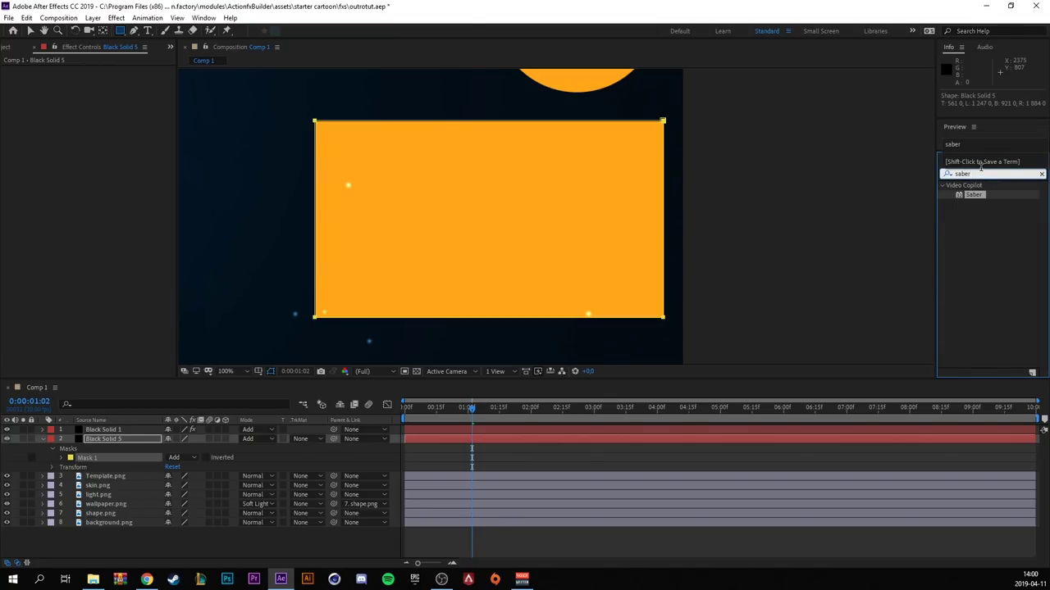
type("er")
- Apply Saber to Black Solid 5 and set its Core Type to Layer Masks
left_click_drag(975, 197, 123, 443)
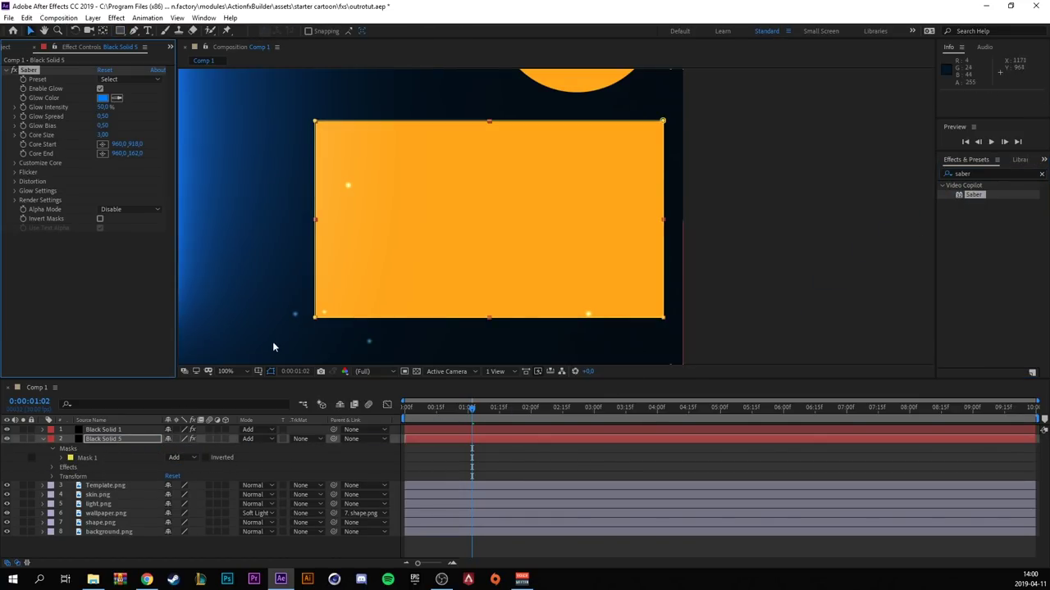
left_click(242, 372)
left_click(254, 190)
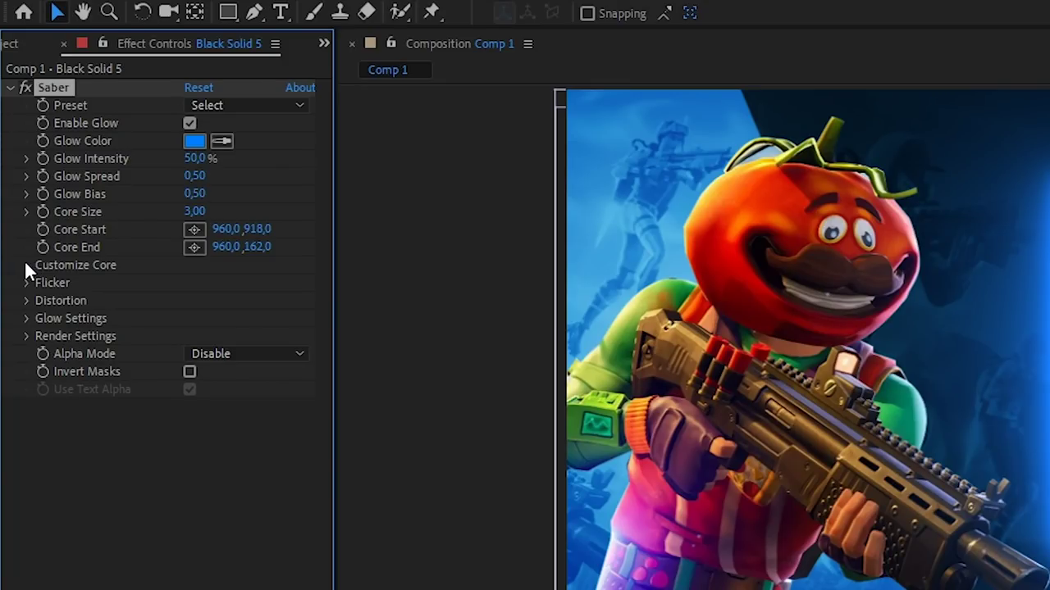
left_click(28, 265)
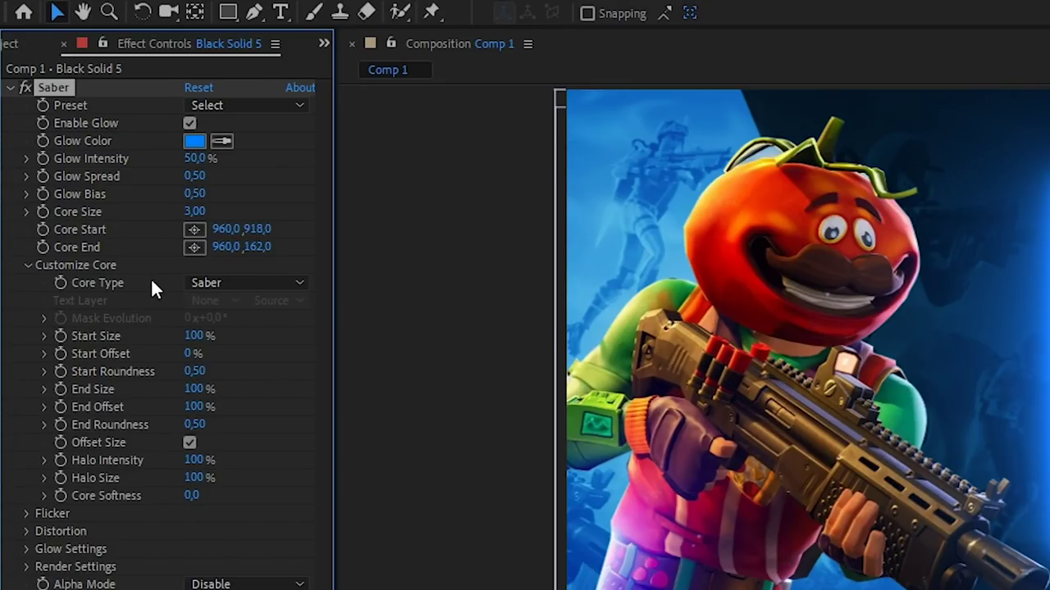
left_click(246, 282)
left_click(257, 323)
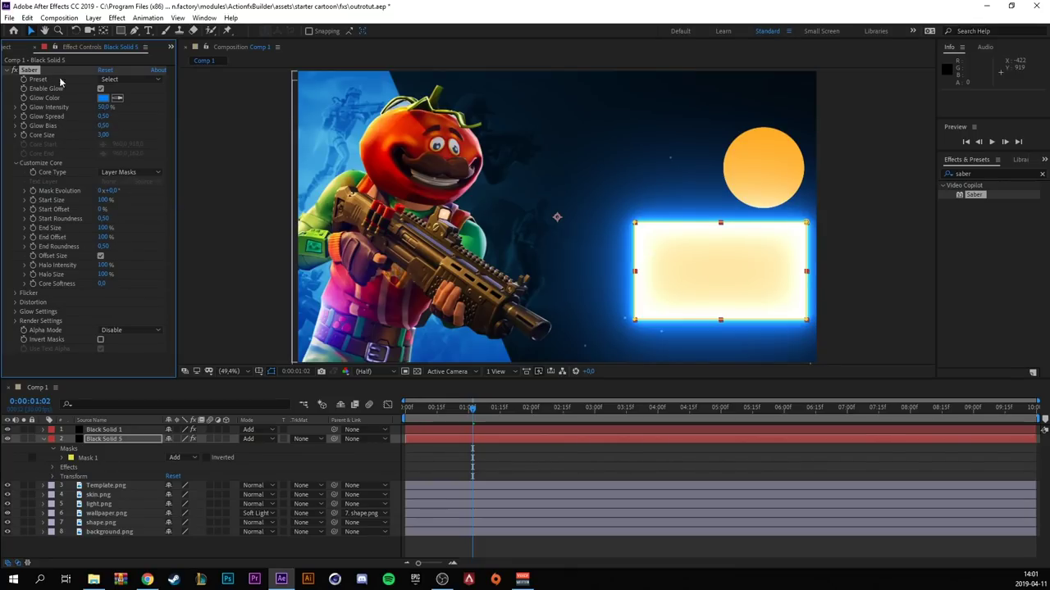
- Apply the Haze preset, hide Template.png, lower Glow Intensity to about 51% and adjust the spread
left_click(138, 78)
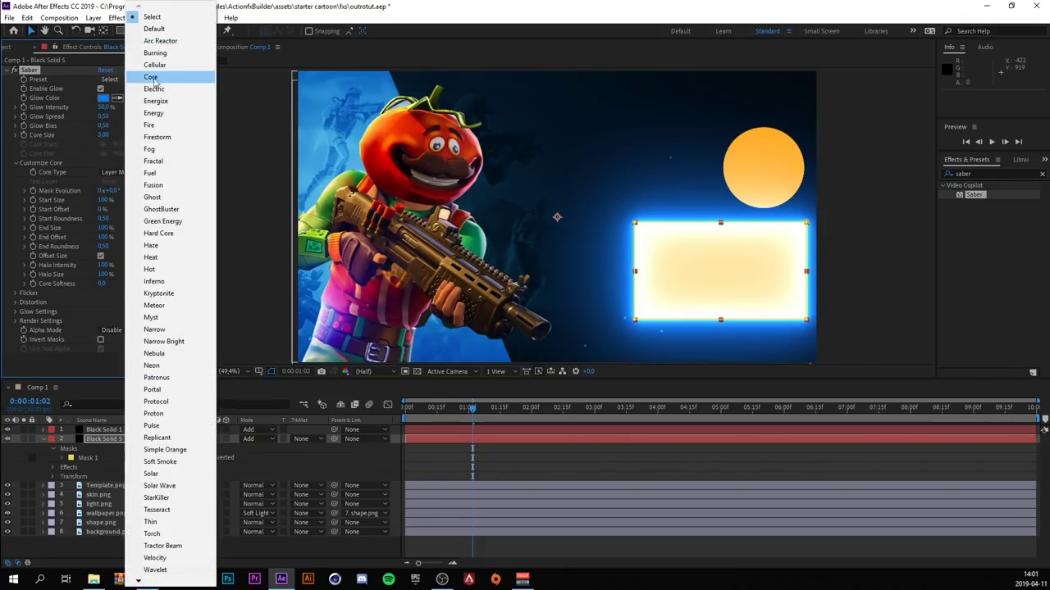
left_click(174, 248)
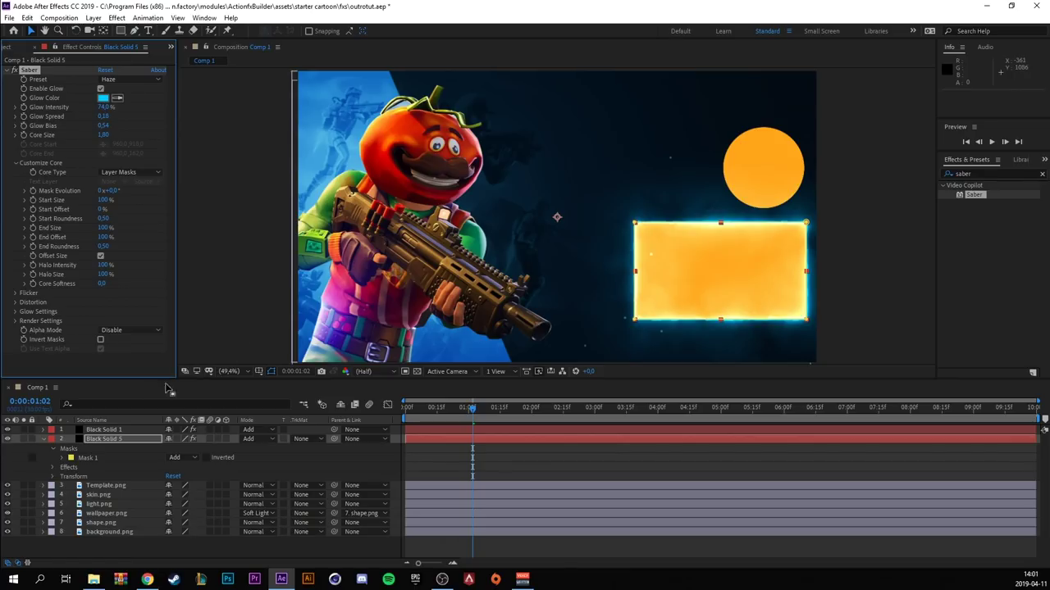
left_click(7, 485)
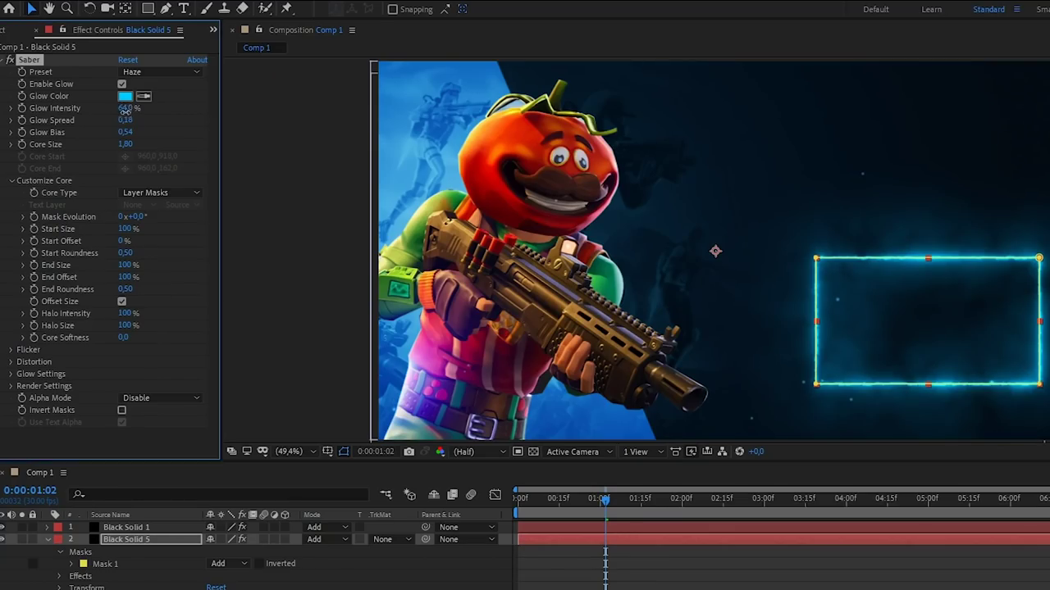
left_click_drag(124, 110, 123, 117)
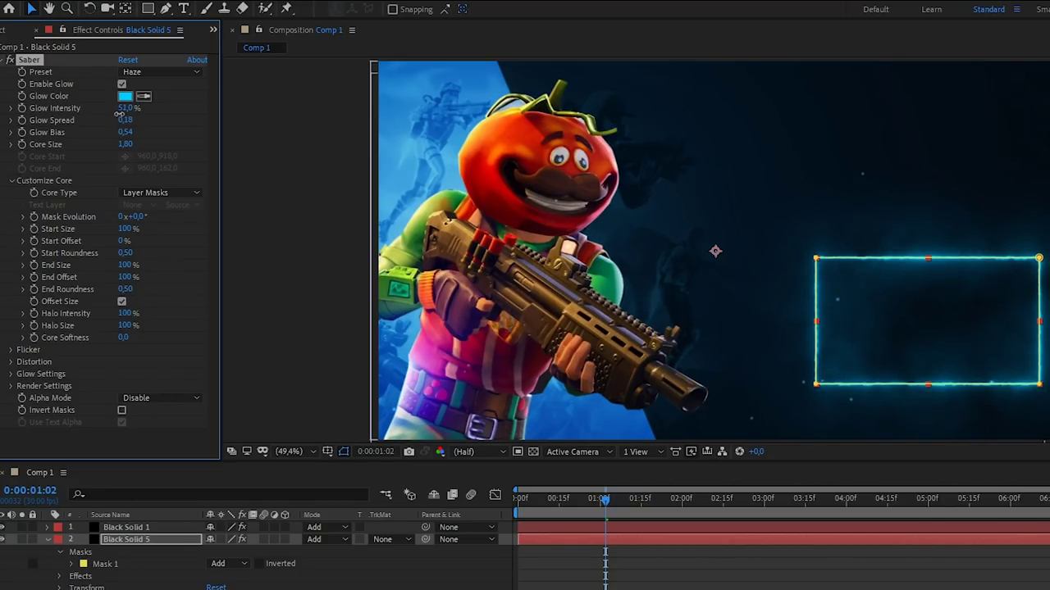
left_click_drag(130, 123, 160, 123)
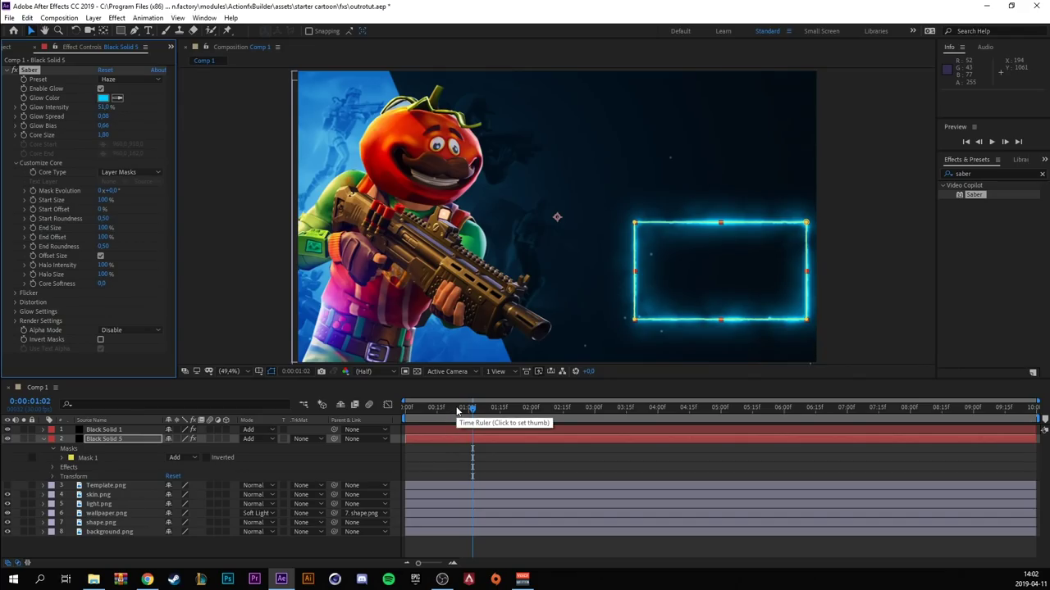
- Preview the glow, then expand Saber's Customize Core properties on Black Solid 5
key("Home")
left_click(992, 142)
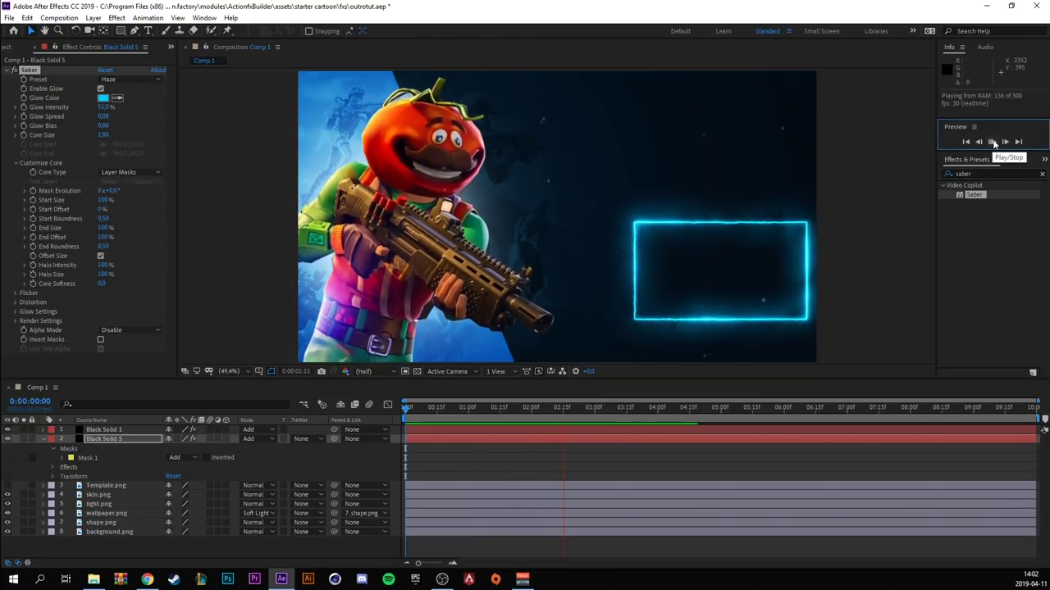
left_click(993, 141)
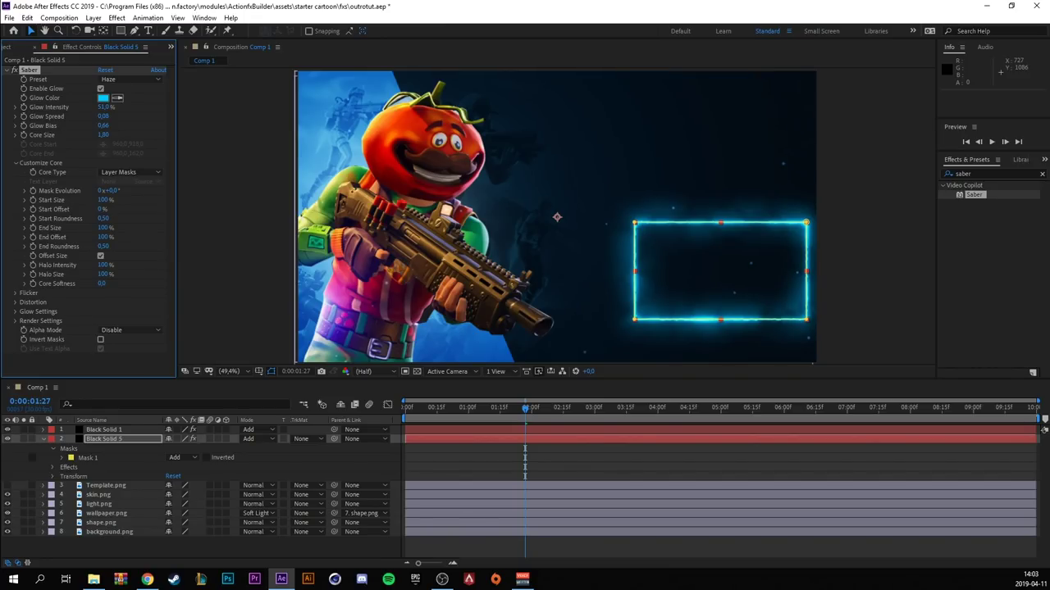
left_click(54, 468)
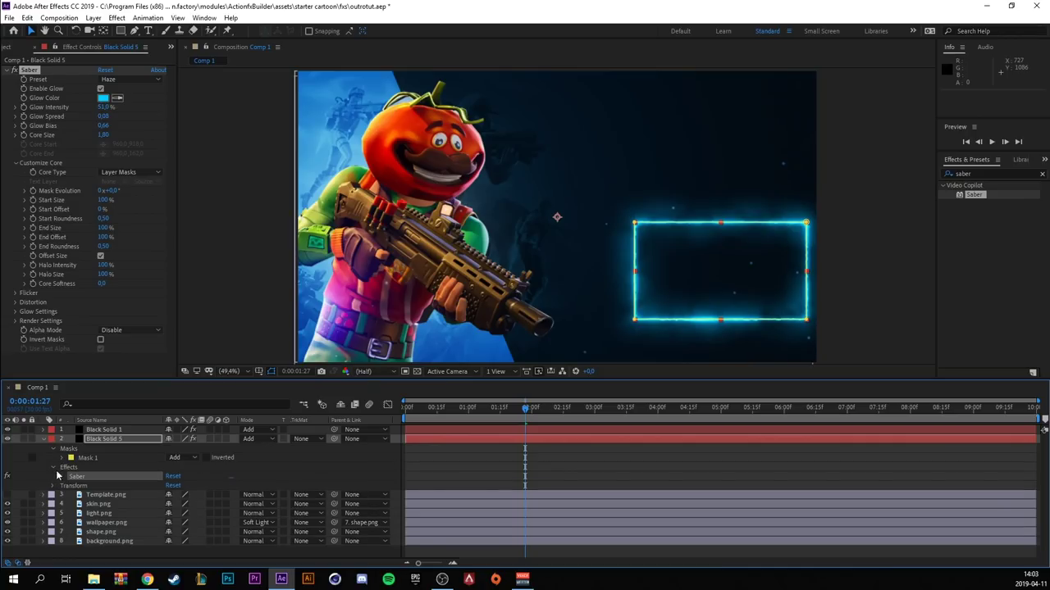
left_click(63, 477)
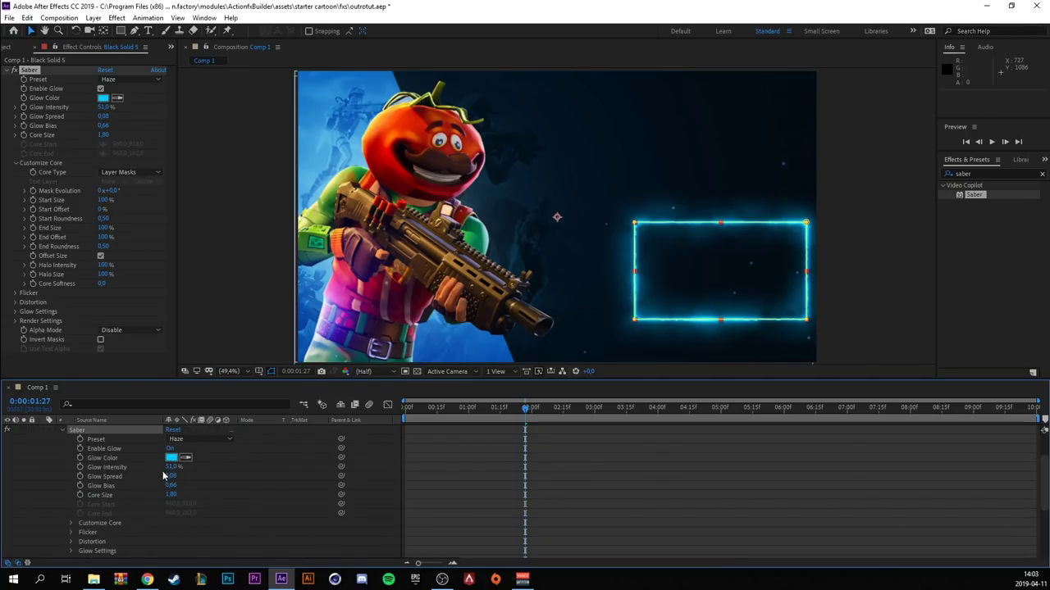
left_click(71, 523)
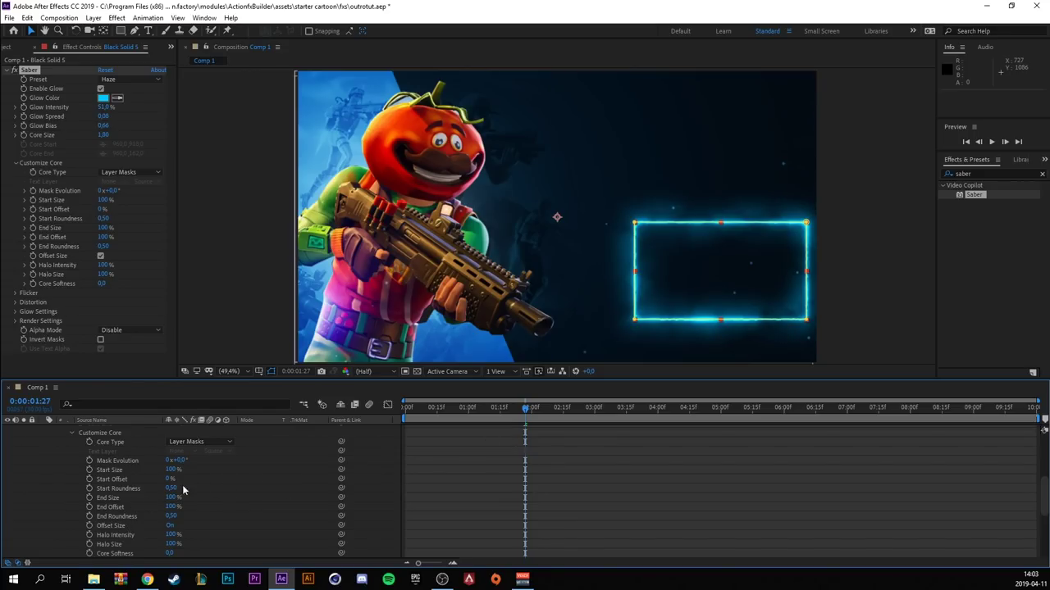
- Keyframe Start Offset from 100% at 0:00:01:07 to 0% at 0:00:02:14
left_click_drag(524, 416, 482, 406)
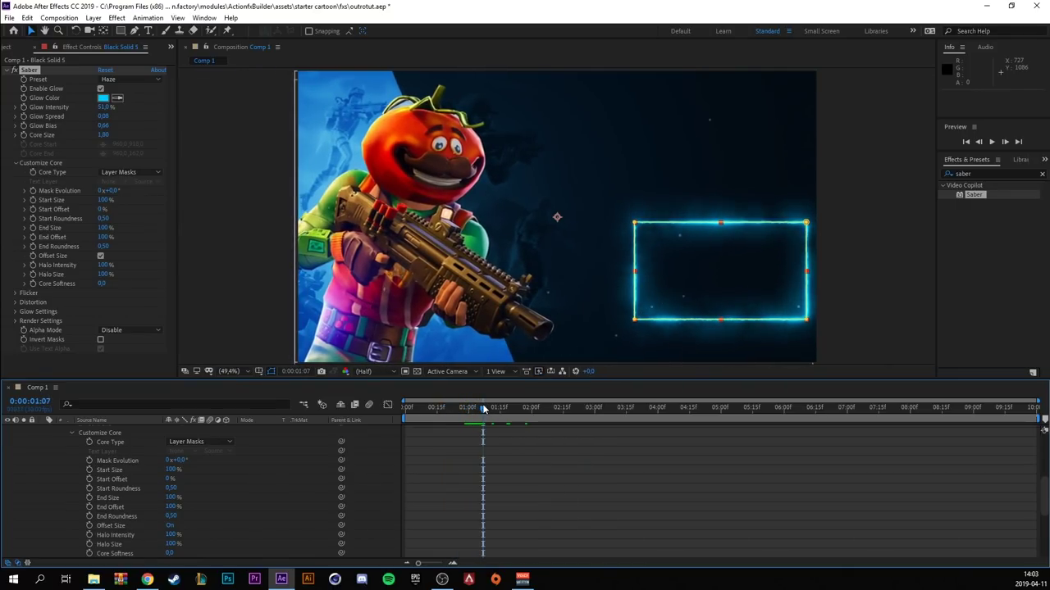
left_click(89, 480)
left_click_drag(170, 479, 238, 474)
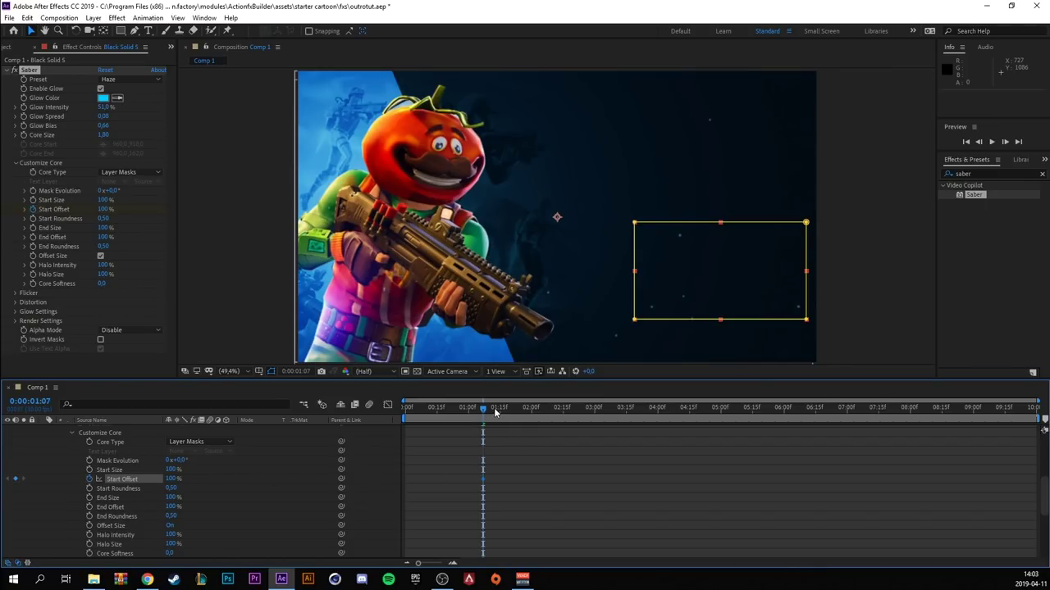
left_click_drag(495, 413, 561, 410)
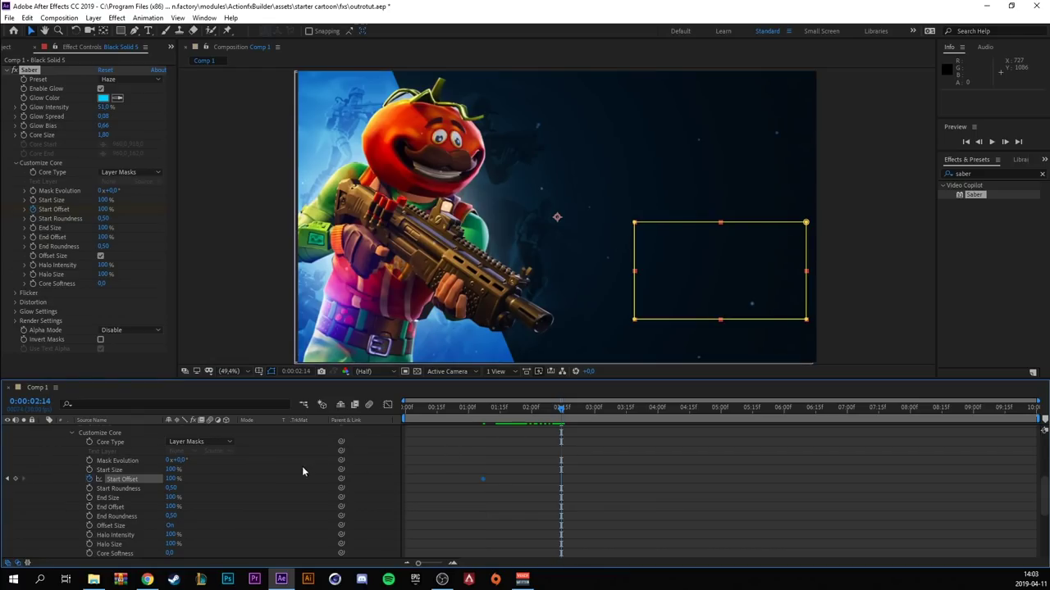
left_click_drag(172, 481, 67, 493)
left_click_drag(565, 481, 464, 482)
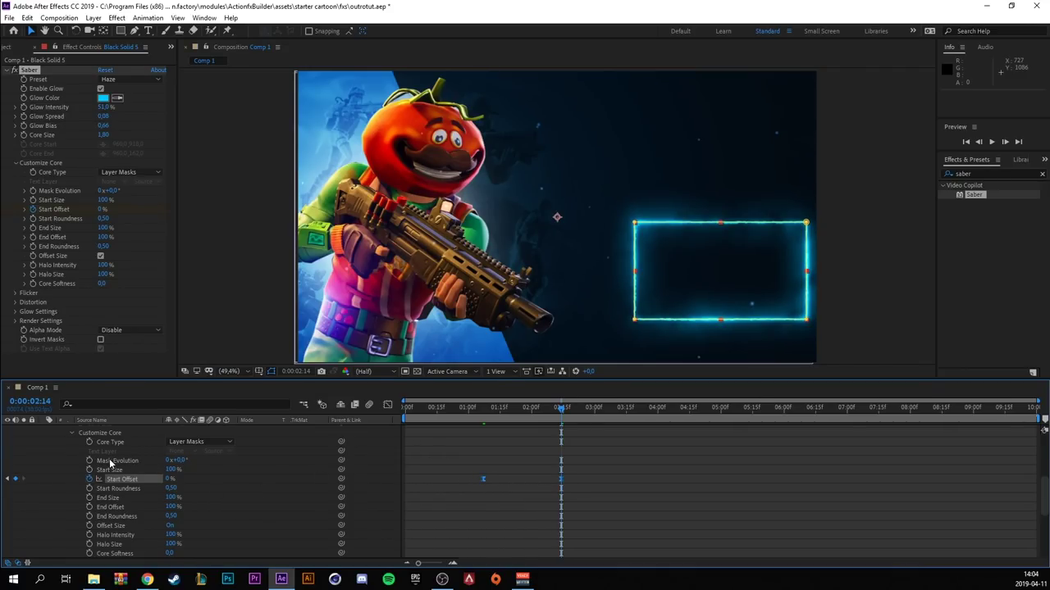
- Collapse the layer and preview the rectangle tracing on
scroll(110, 464, "up", 5)
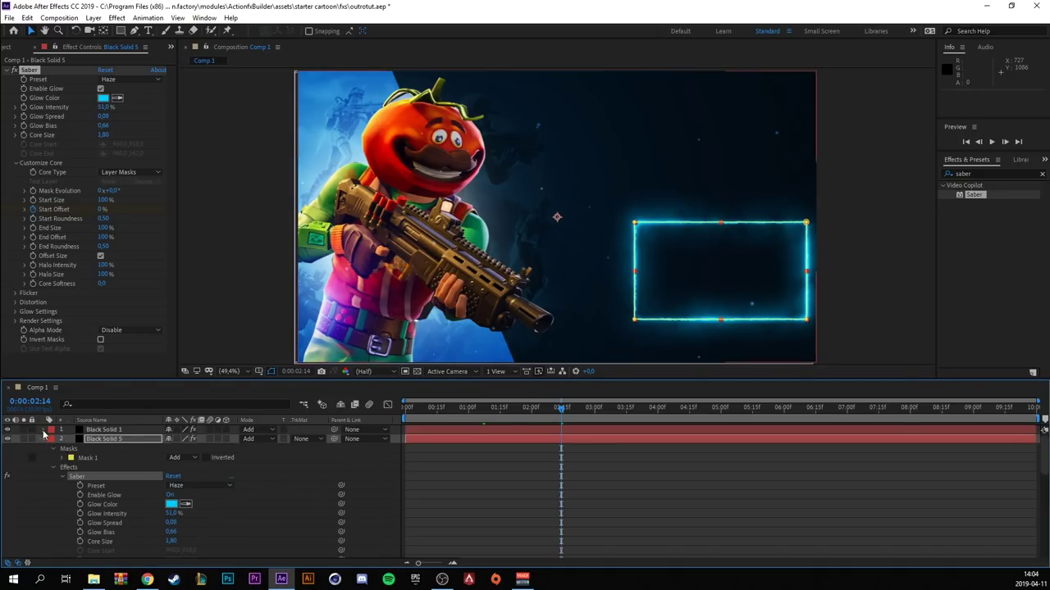
left_click(44, 439)
left_click(994, 141)
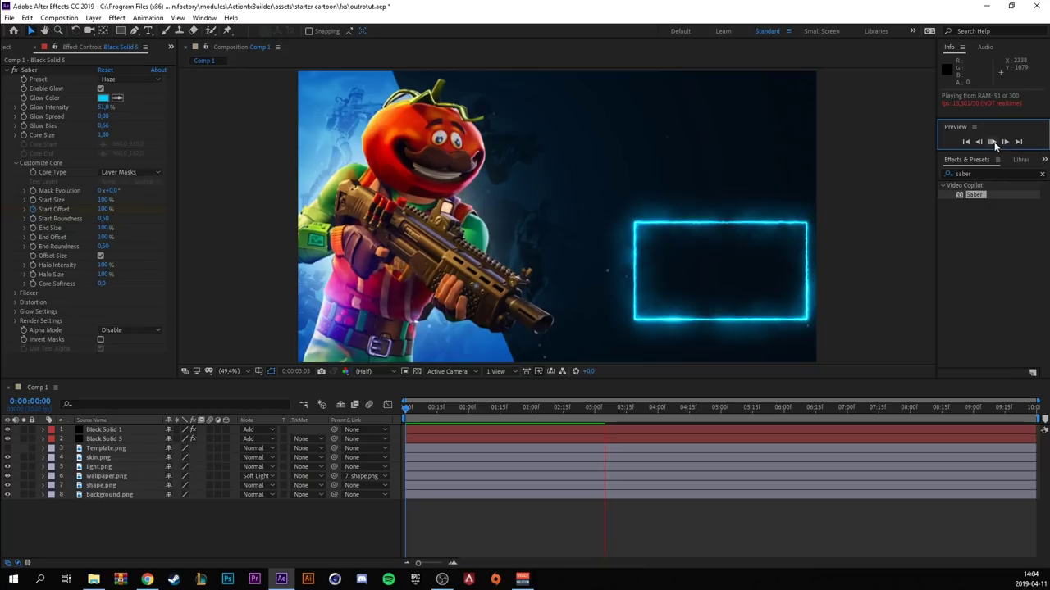
left_click(992, 141)
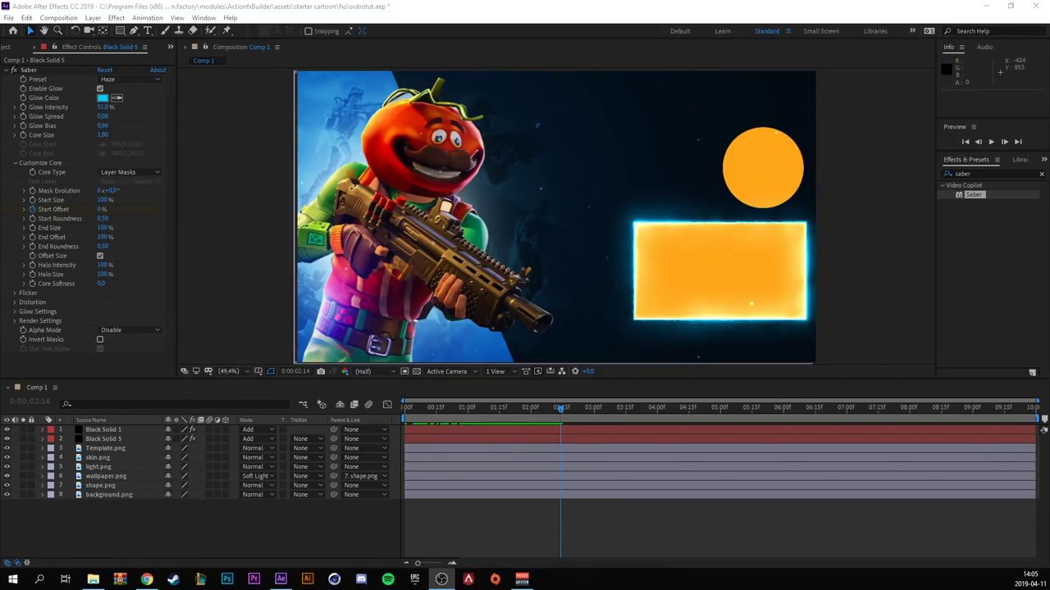
- Create a new Black Solid 7 at the top of the stack and set it to Add
right_click(146, 513)
mouse_move(192, 394)
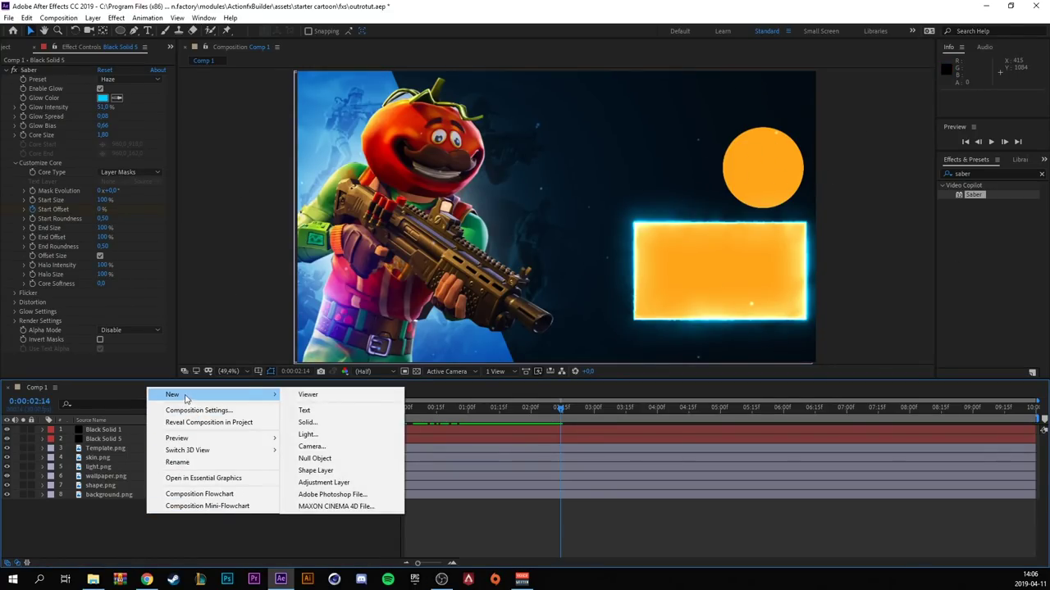
left_click(307, 421)
key("Return")
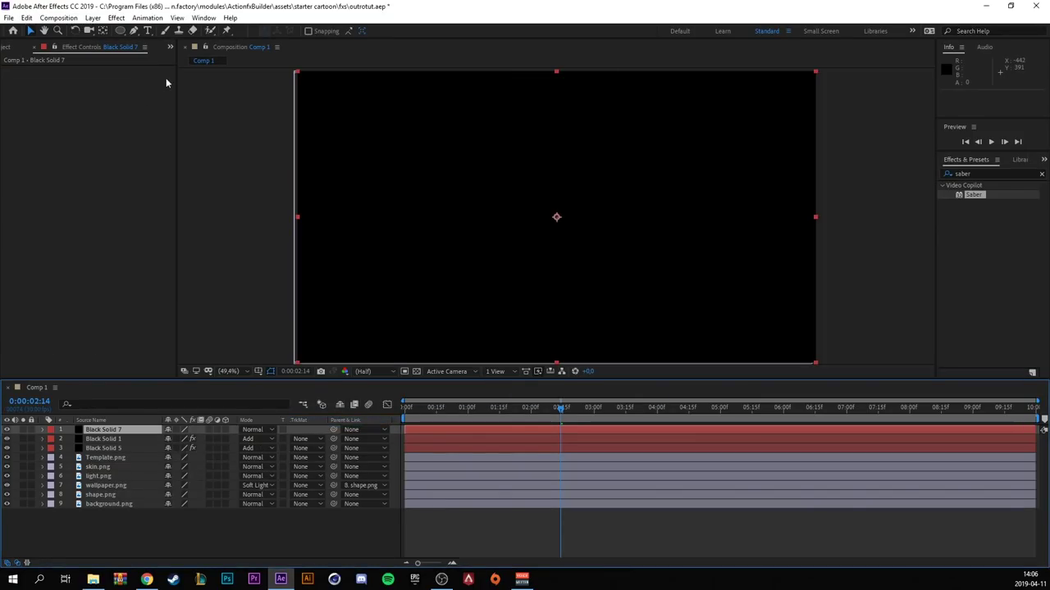
left_click(259, 429)
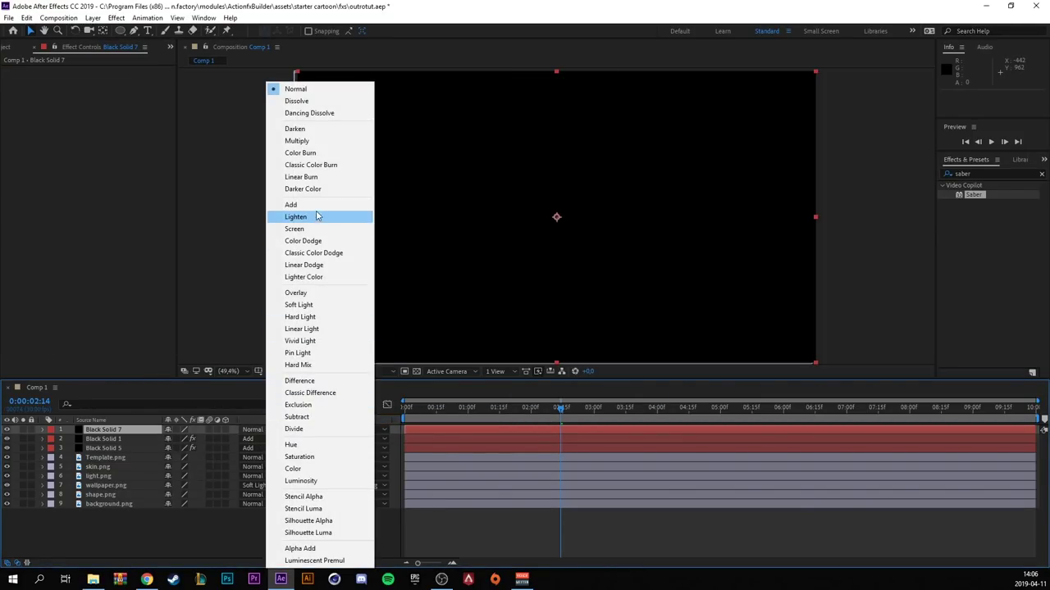
left_click(362, 207)
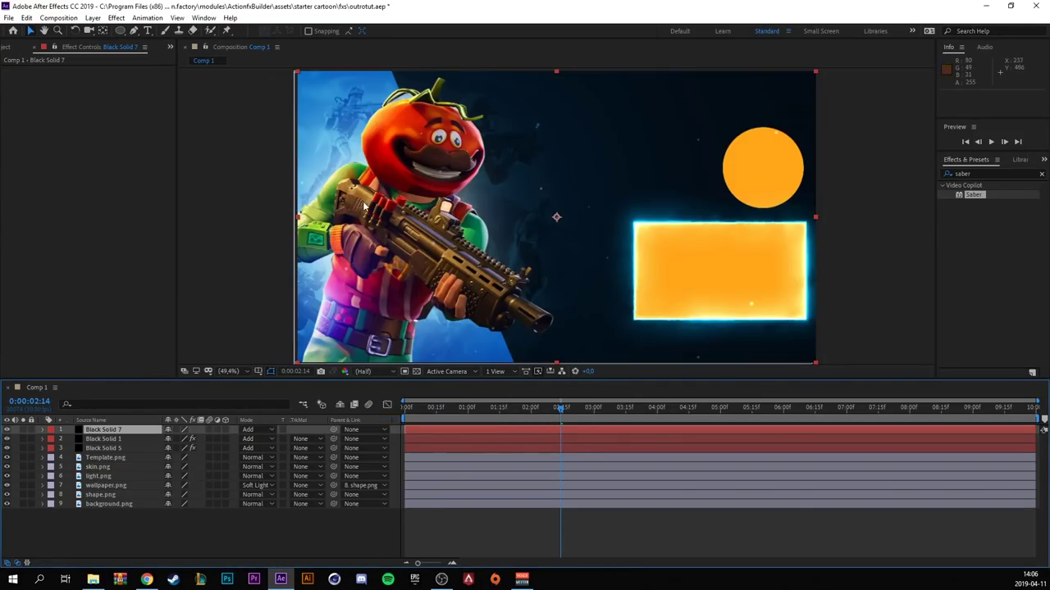
- Select the Ellipse mask tool and zoom the viewer to 100%
left_click(125, 33)
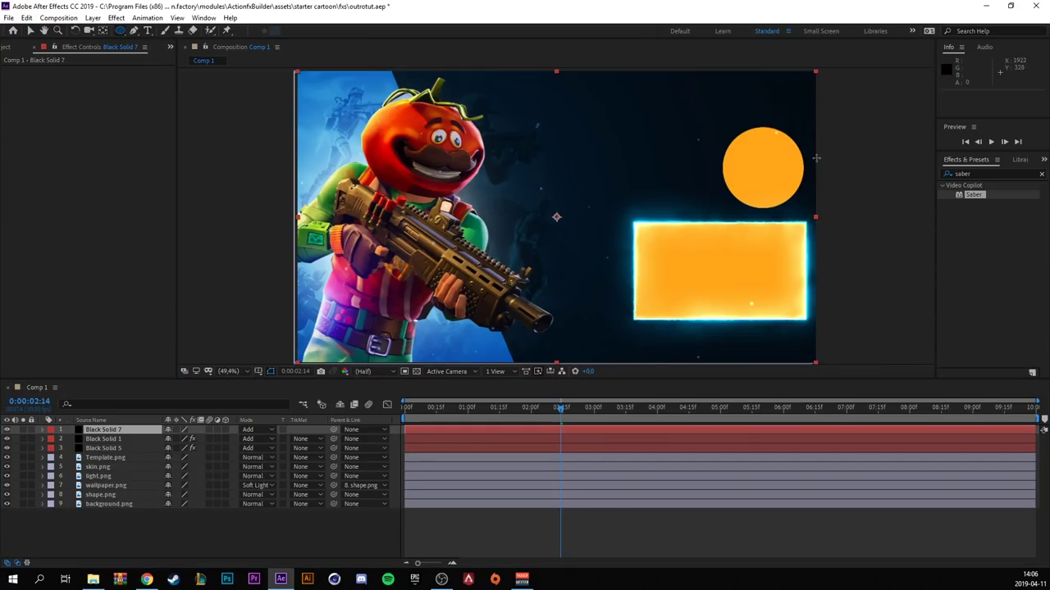
scroll(810, 168, "up", 1)
scroll(809, 167, "up", 2)
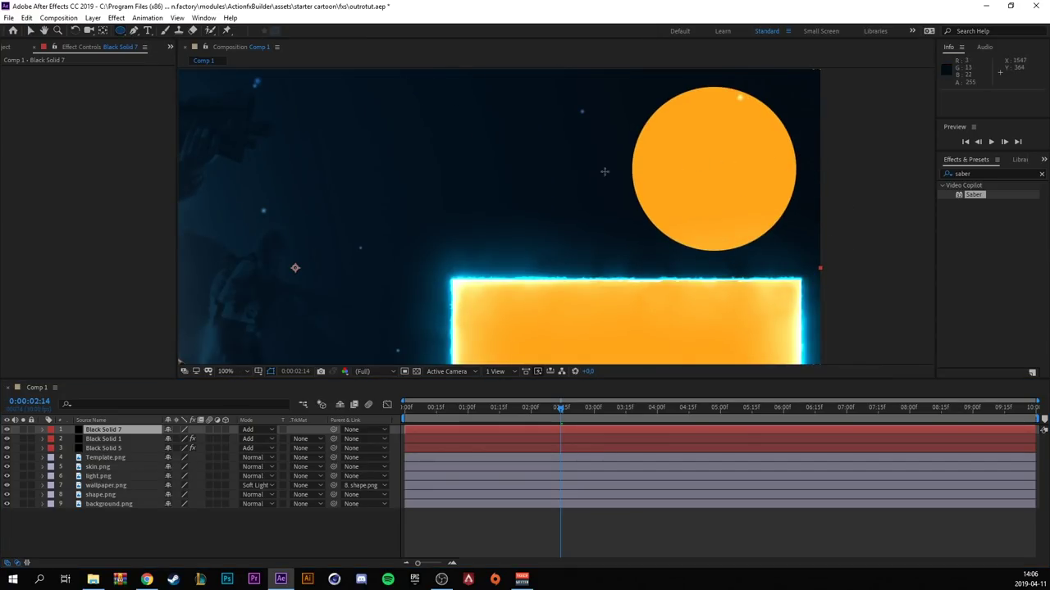
- Draw an ellipse mask on Black Solid 7 and move it over the orange circle
left_click_drag(466, 112, 654, 206)
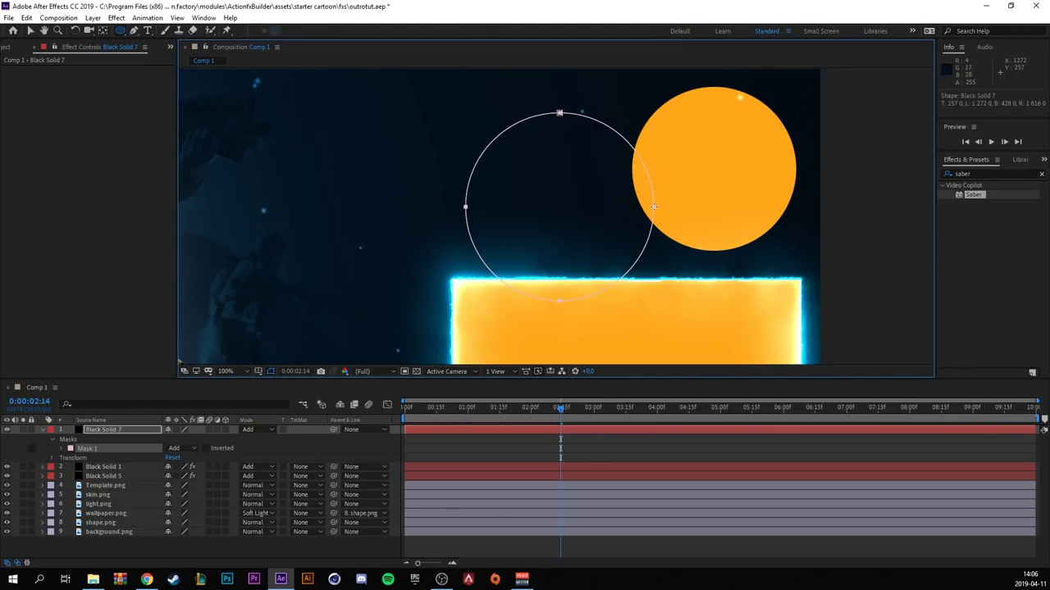
key("v")
left_click_drag(571, 126, 718, 88)
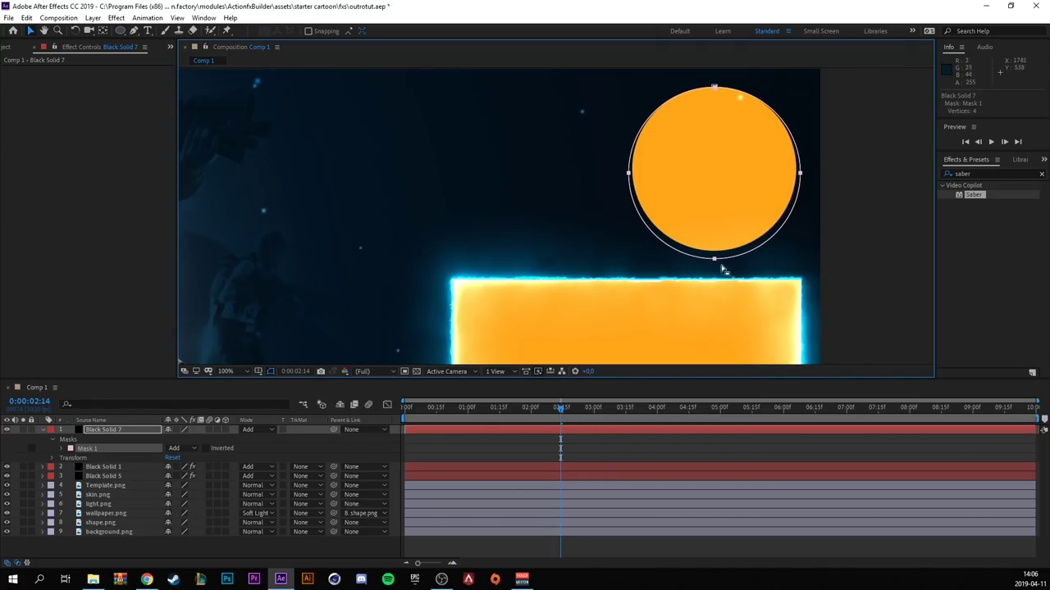
left_click_drag(715, 260, 715, 255)
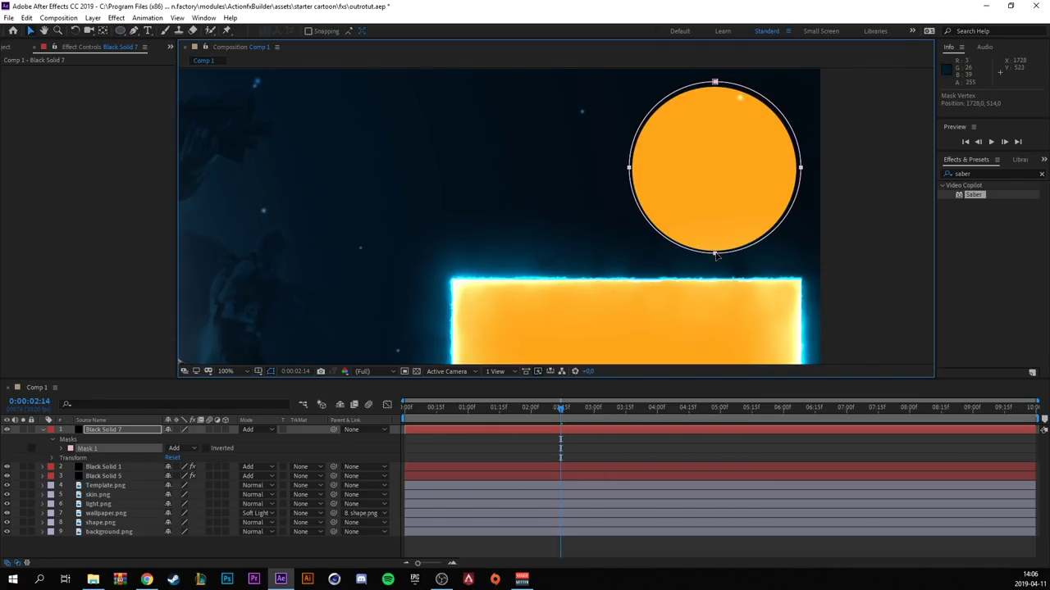
- Adjust the mask's top, bottom, left and right points onto the orange circle's edge
left_click_drag(713, 83, 715, 87)
double_click(715, 88)
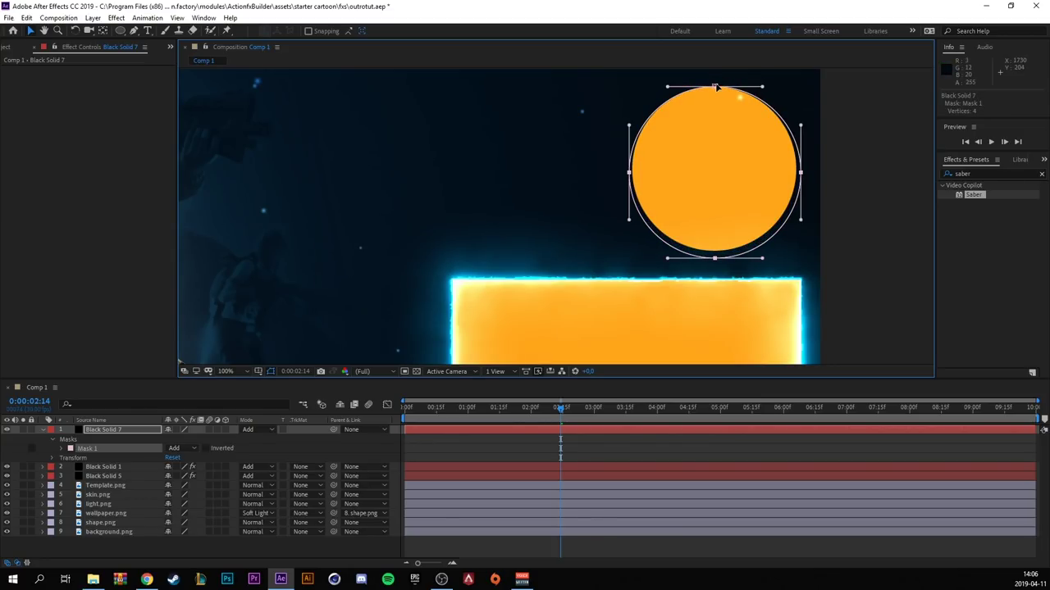
left_click(716, 257)
key("Up")
key("Up")
key("Up")
key("Up")
key("Up")
key("Up")
key("Up")
key("Up")
key("Up")
key("Up")
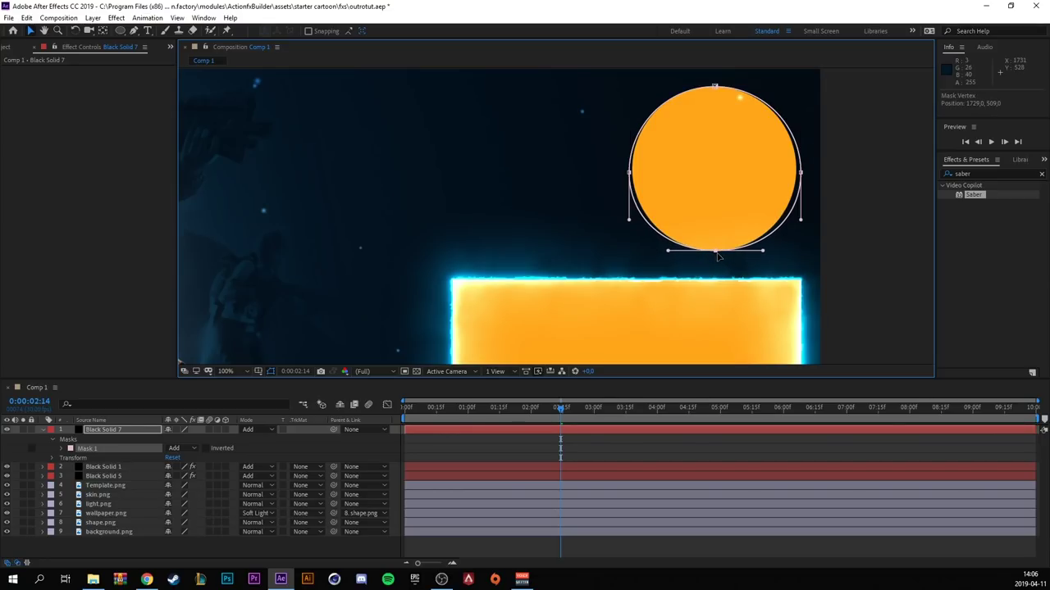
left_click_drag(801, 173, 797, 174)
left_click(802, 174)
left_click_drag(629, 175, 635, 170)
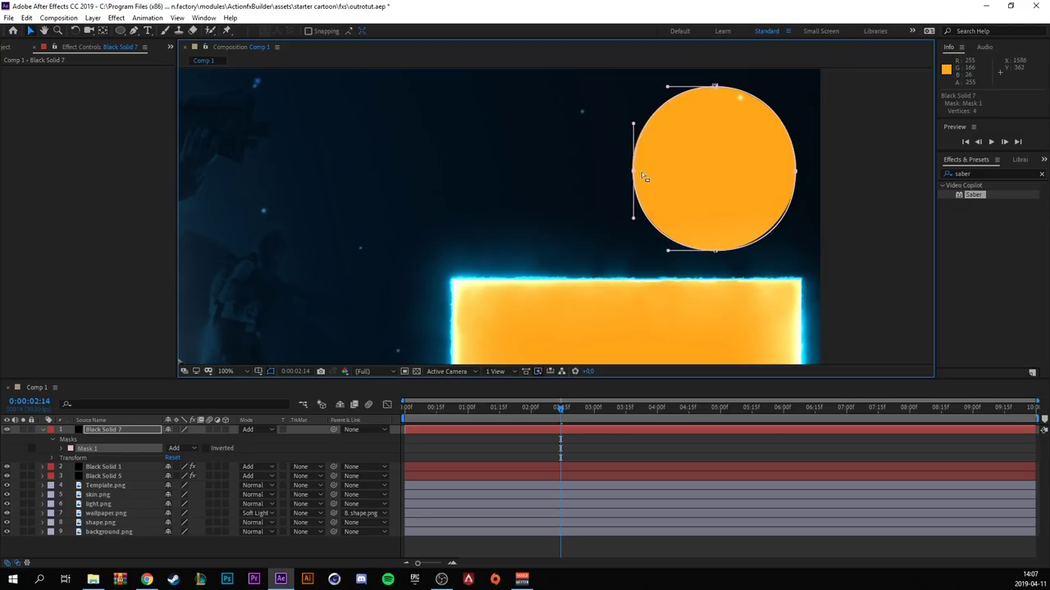
left_click_drag(794, 173, 797, 172)
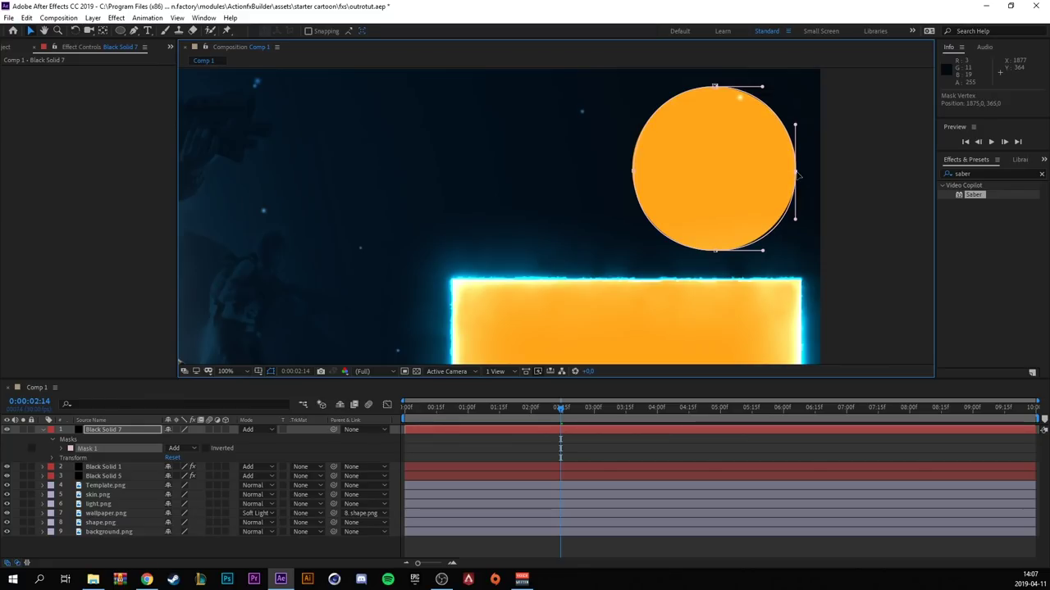
left_click(715, 250)
left_click_drag(715, 254, 715, 254)
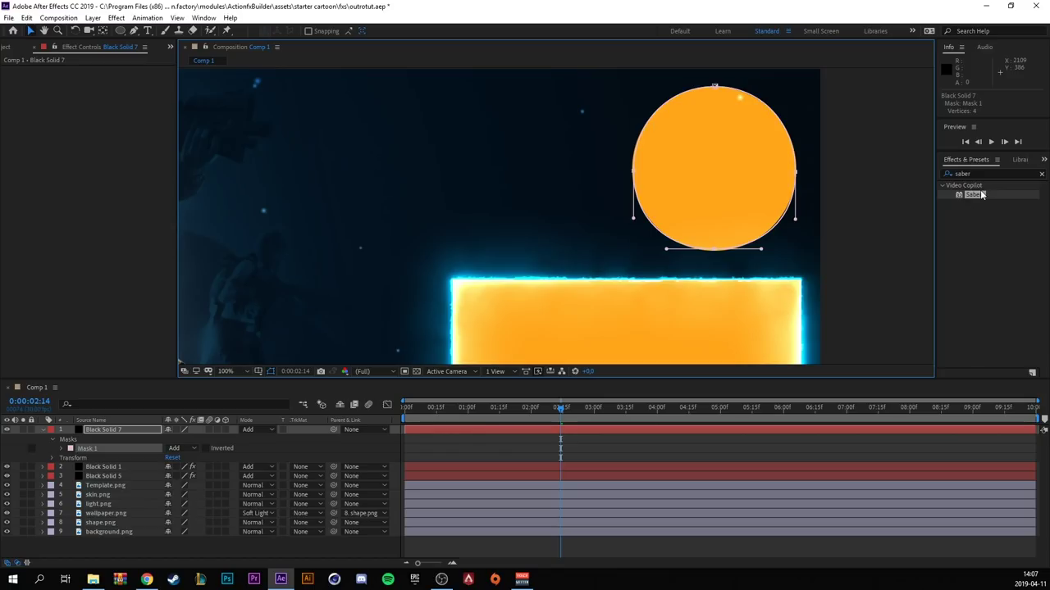
- Apply Saber to Black Solid 7 with its core type set to Layer Masks
left_click_drag(982, 194, 113, 448)
left_click(106, 430)
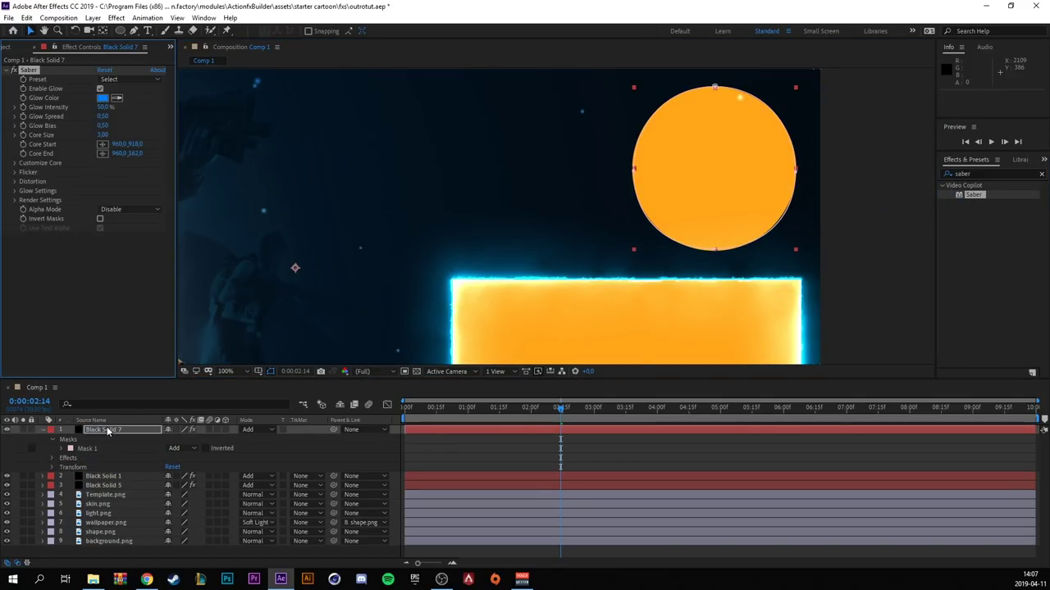
left_click(15, 163)
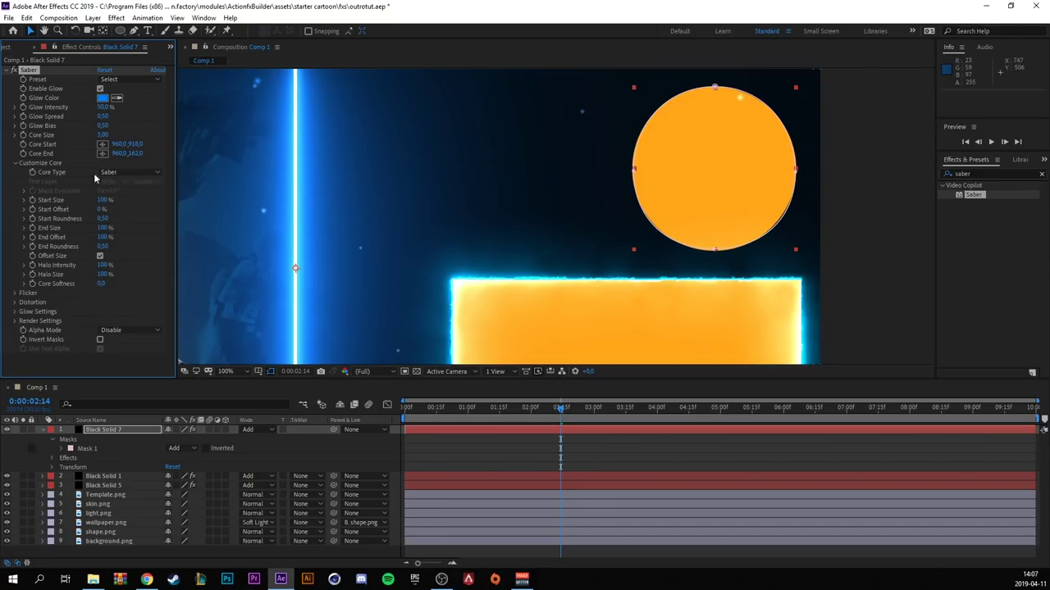
left_click(114, 173)
left_click(139, 196)
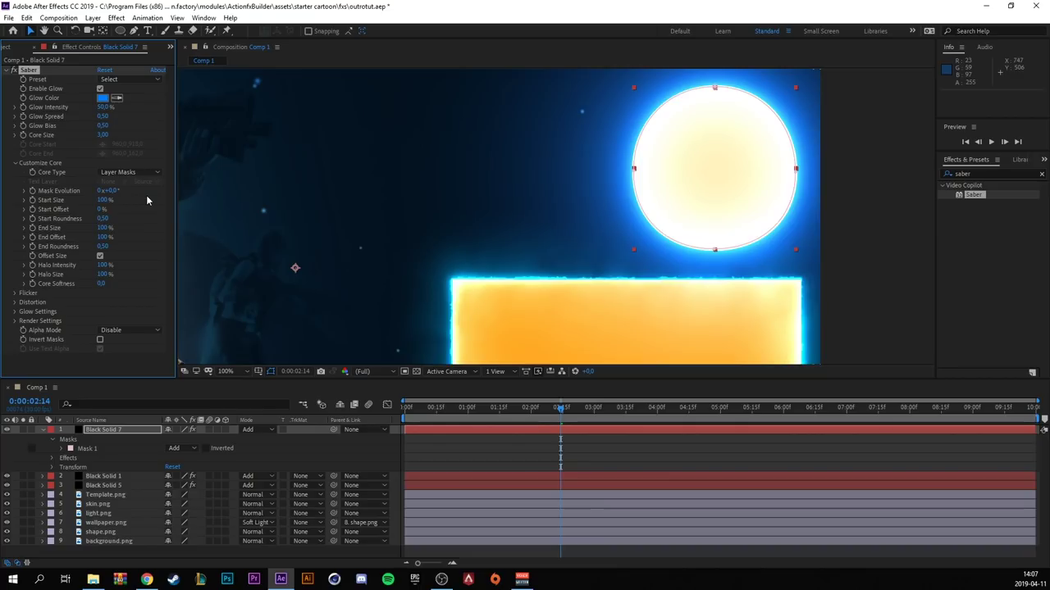
- Choose the Haze preset, then set Glow Intensity to 50% and Glow Bias to 0.66
left_click(114, 79)
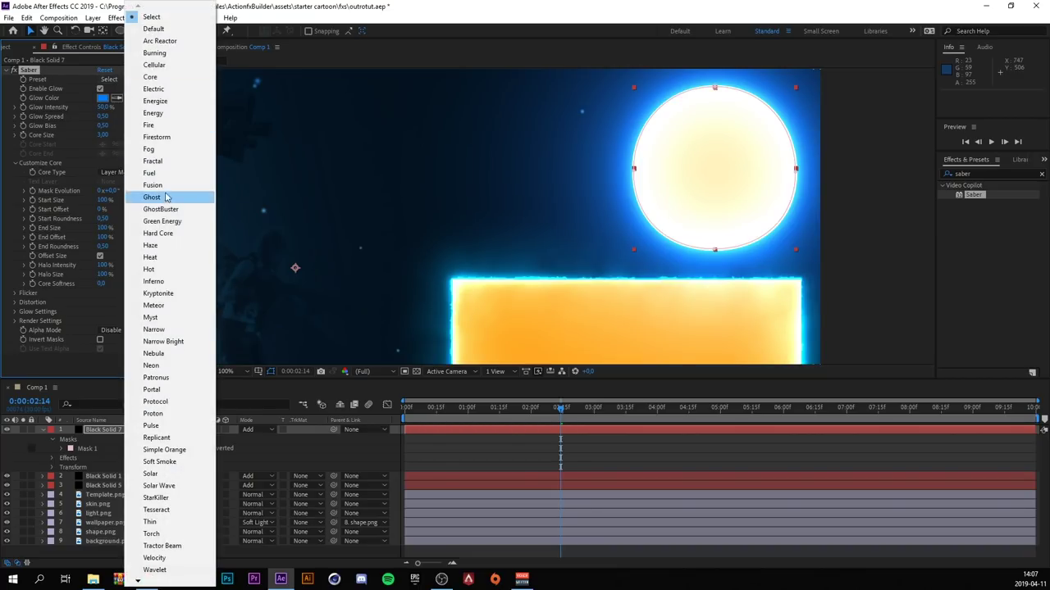
left_click(168, 245)
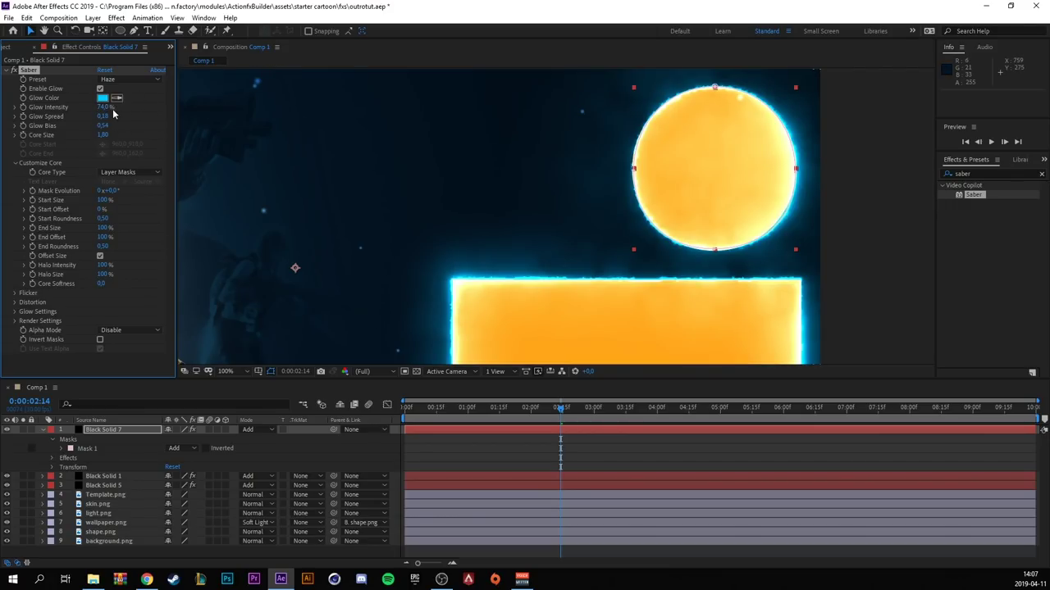
left_click_drag(93, 108, 111, 135)
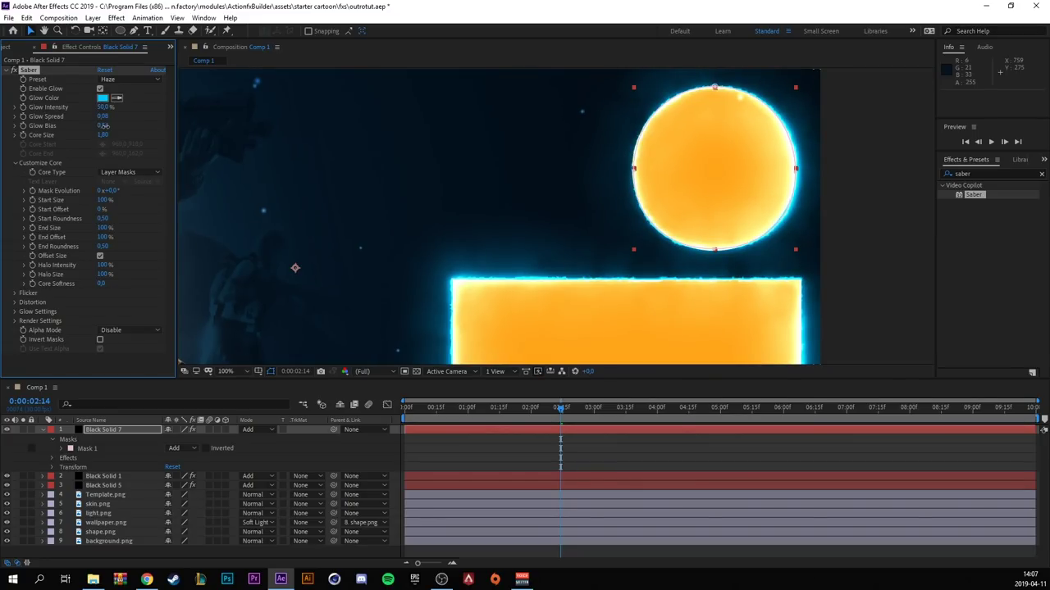
left_click_drag(105, 125, 109, 126)
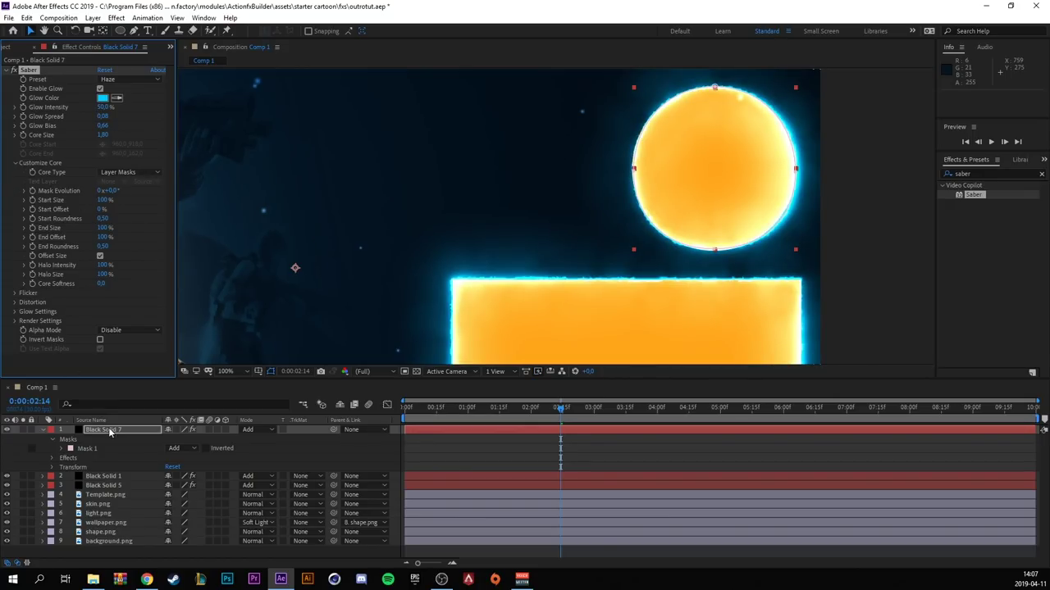
- Reveal Saber's Customize Core properties and move the keyframes from 2:15 to 1:07
left_click(53, 457)
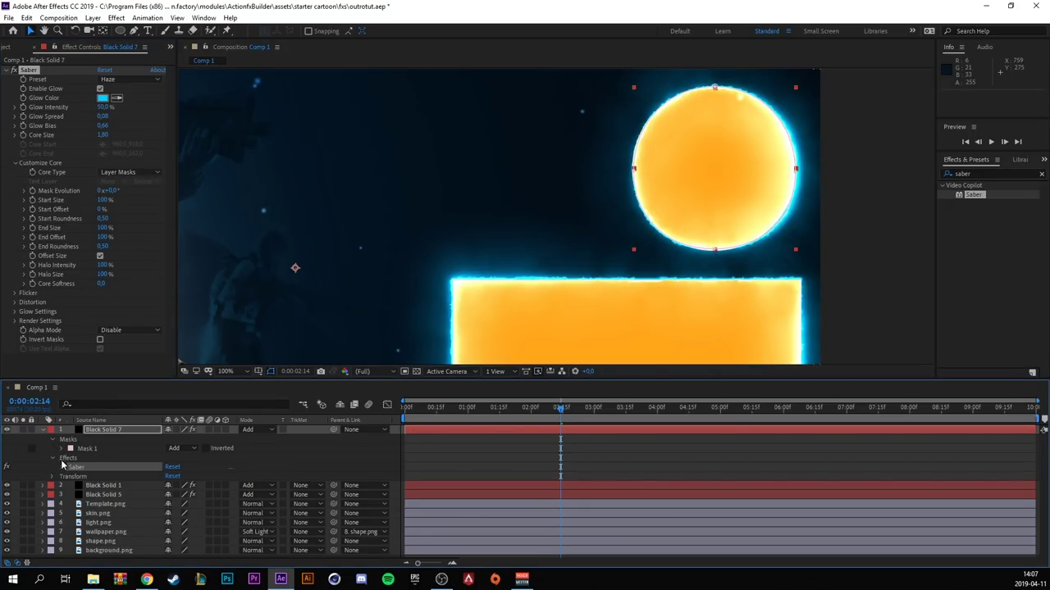
left_click(61, 468)
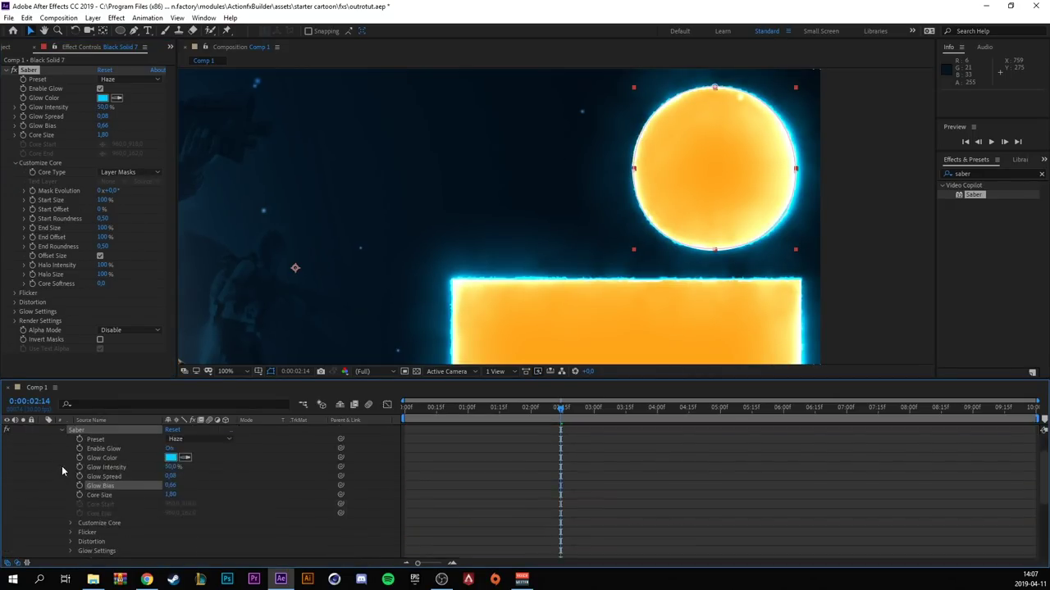
left_click(70, 522)
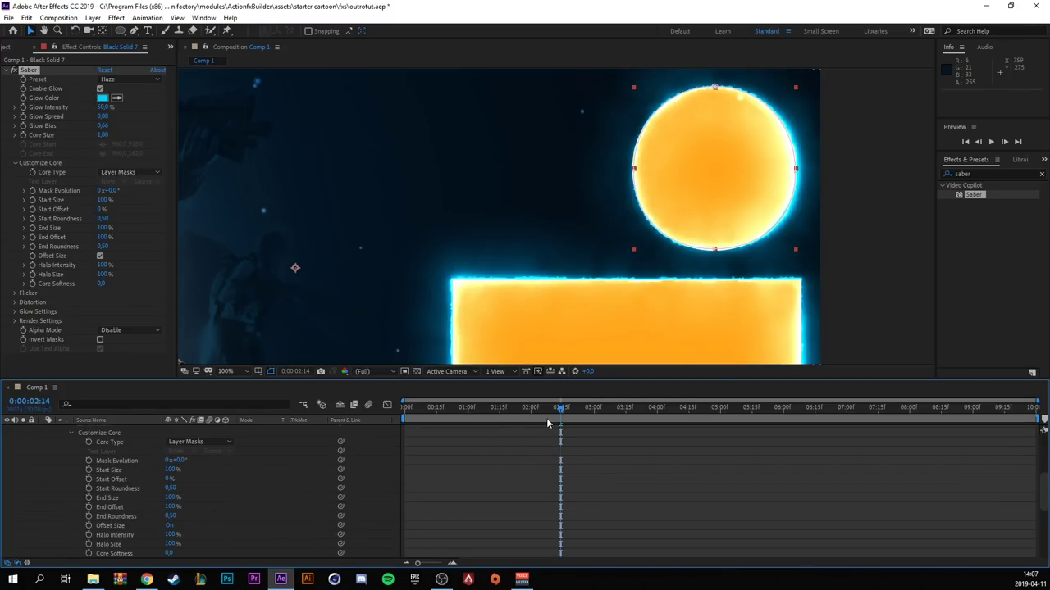
left_click_drag(547, 418, 483, 420)
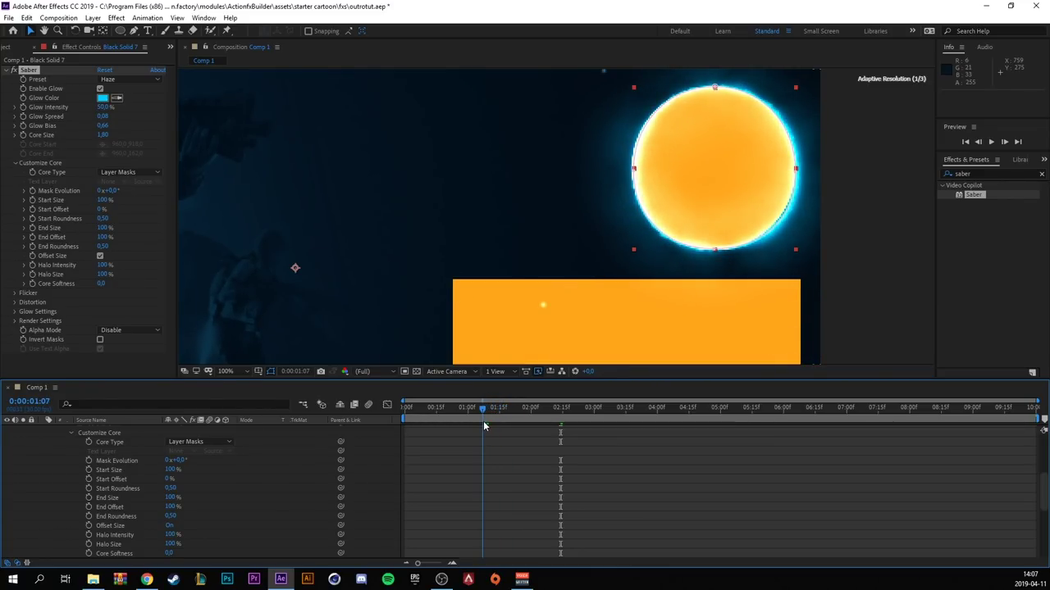
key("ctrl+x")
key("ctrl+v")
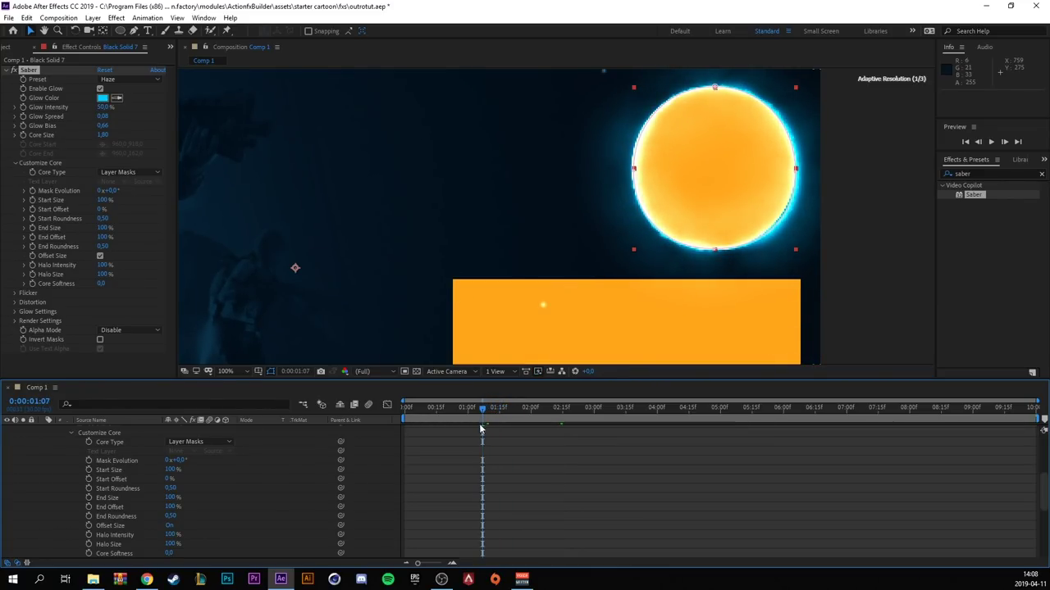
- Keyframe Start Offset at 100% at 1:07 and 0% at 2:14
left_click(88, 480)
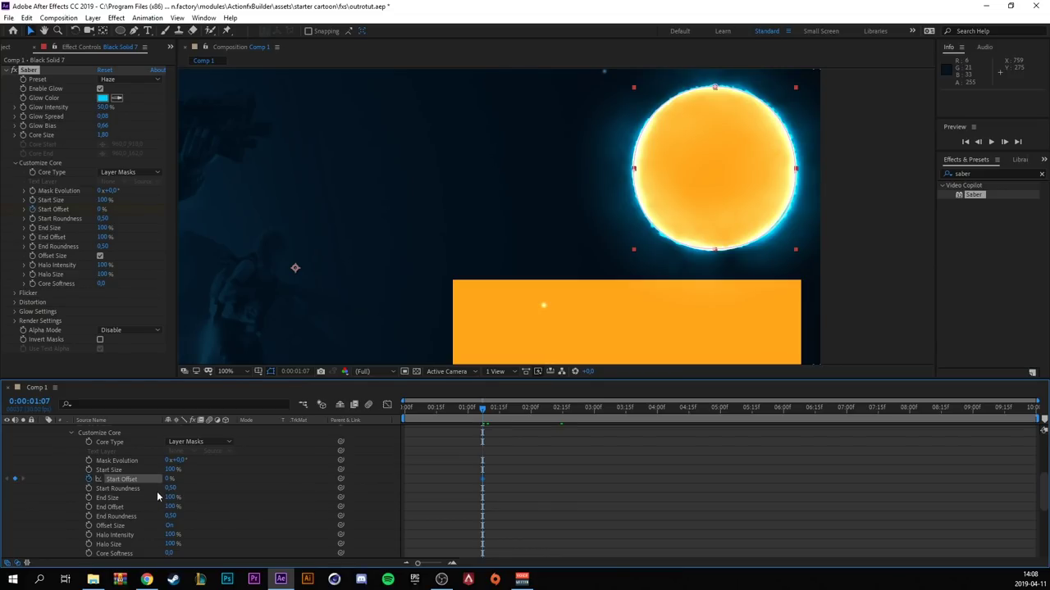
left_click_drag(170, 479, 326, 481)
left_click_drag(497, 410, 560, 408)
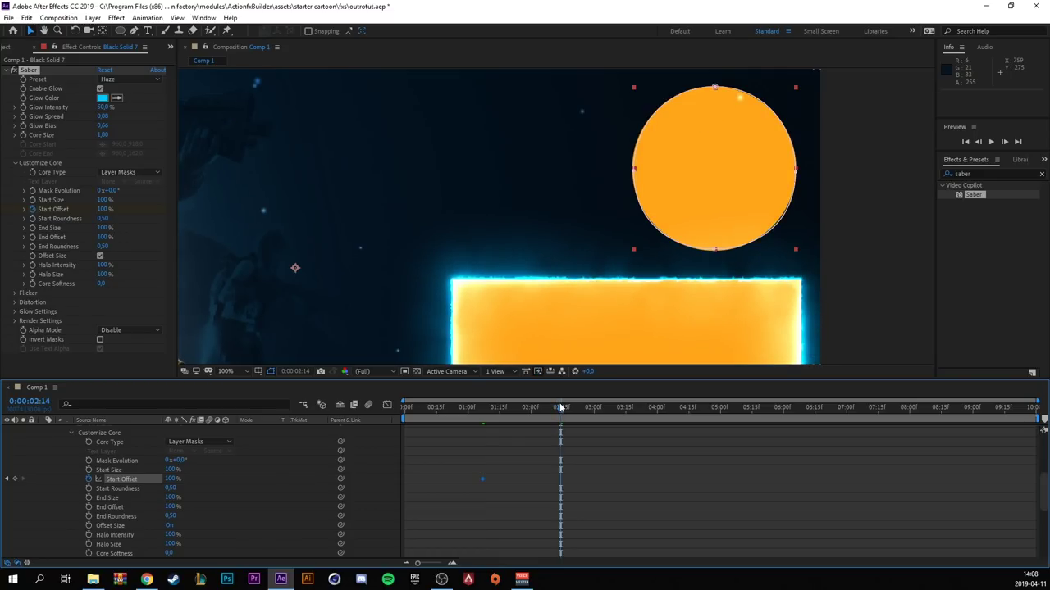
left_click(171, 479)
type("0")
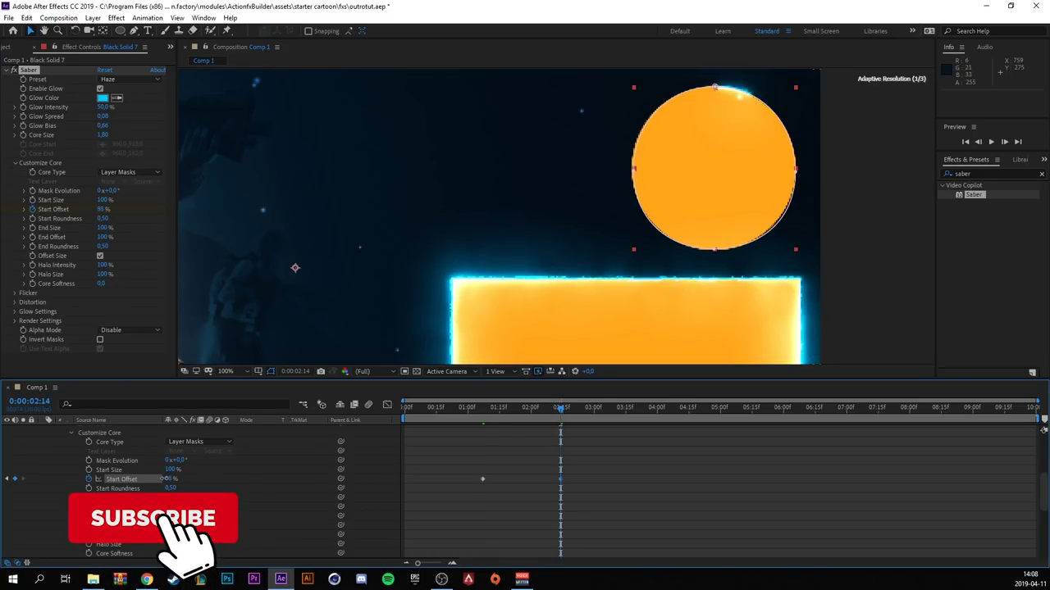
key("Return")
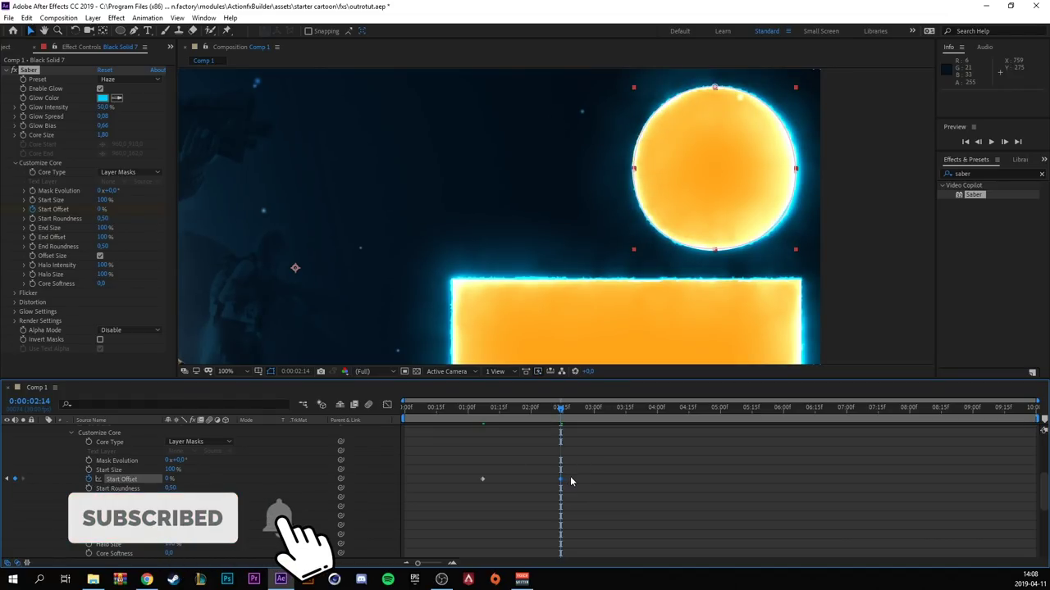
- Deselect keyframes, collapse Black Solid 7, and preview the outro animation
left_click_drag(570, 476, 456, 482)
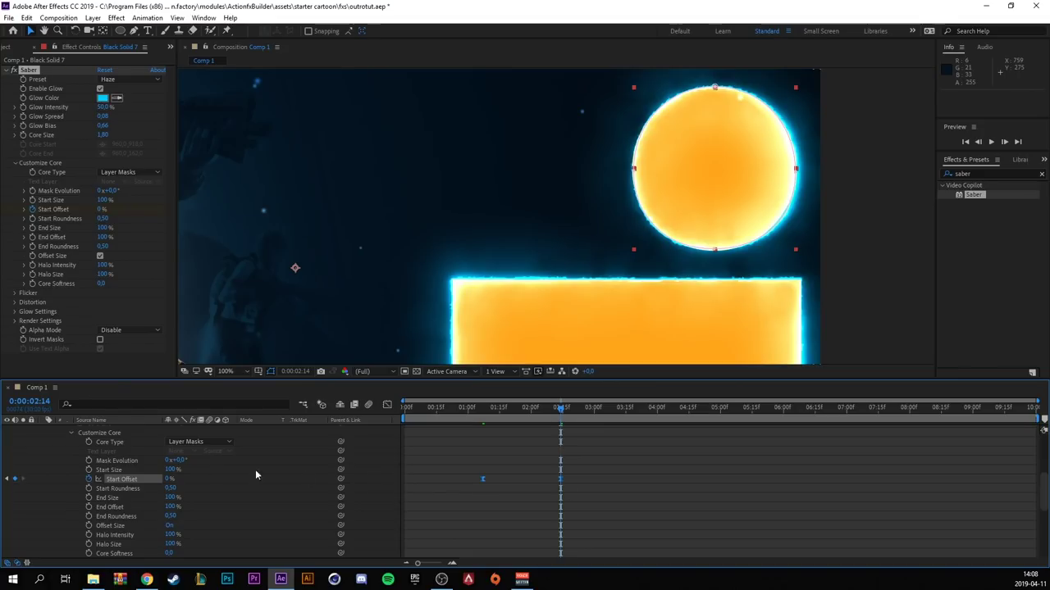
scroll(113, 470, "up", 6)
left_click(46, 431)
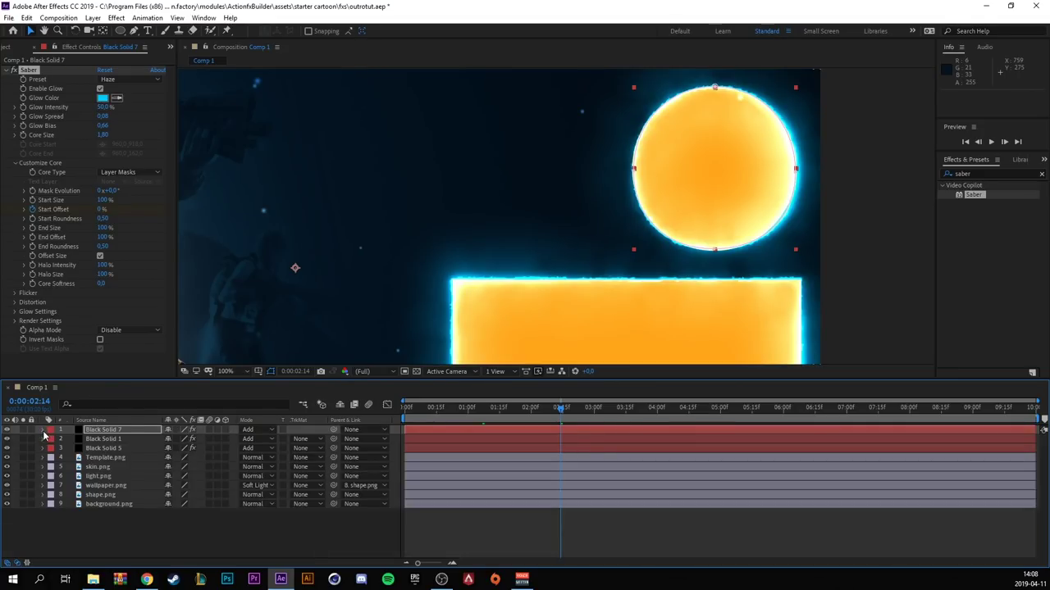
left_click(991, 143)
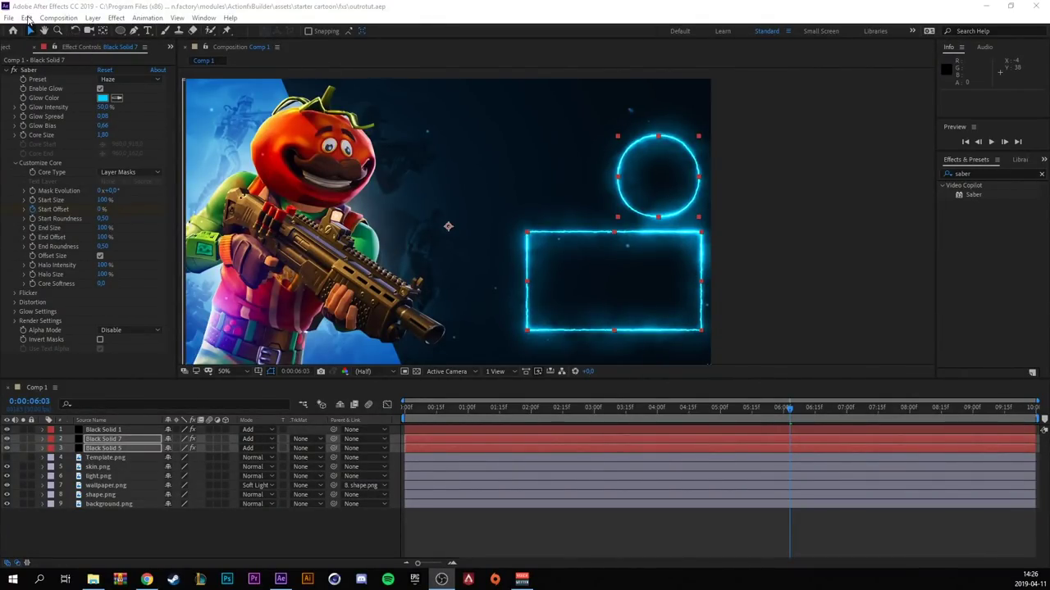
- Send Comp 1 to the Media Encoder queue via File > Export > Add to Adobe Media Encoder Queue
left_click(9, 18)
left_click(10, 20)
left_click(9, 18)
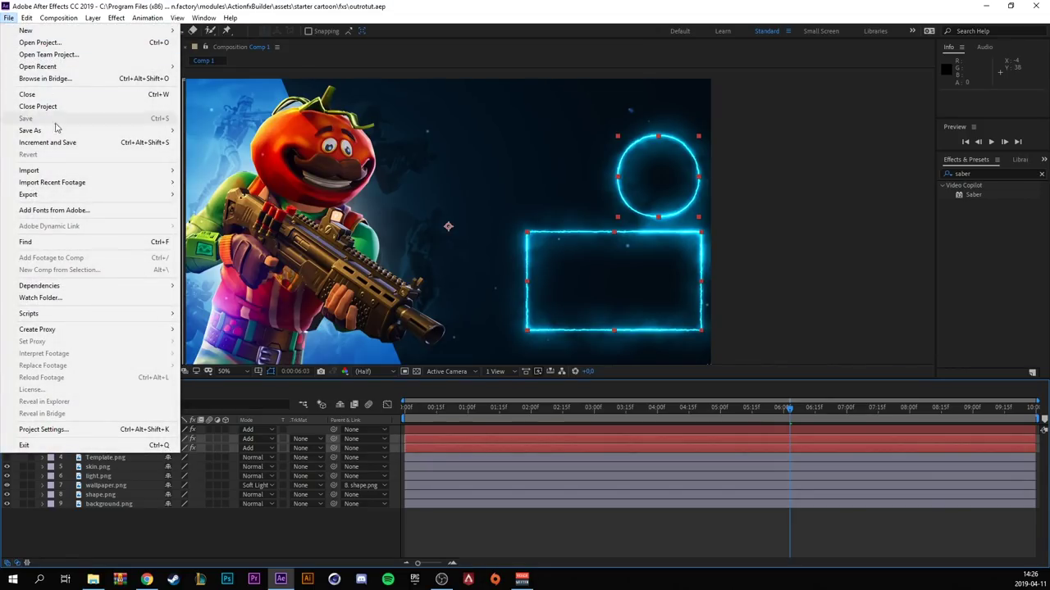
mouse_move(51, 198)
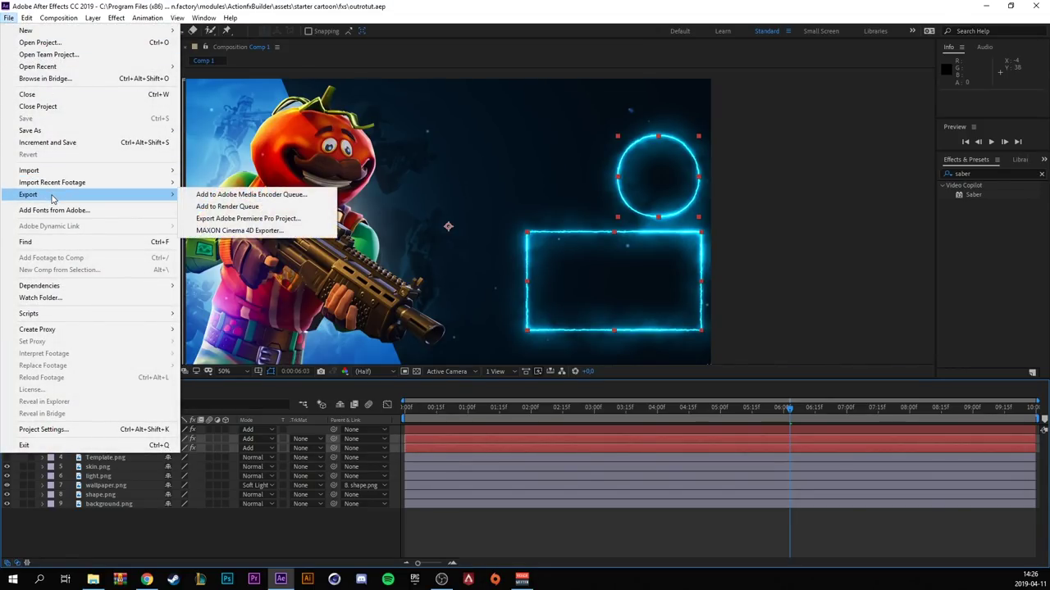
left_click(233, 197)
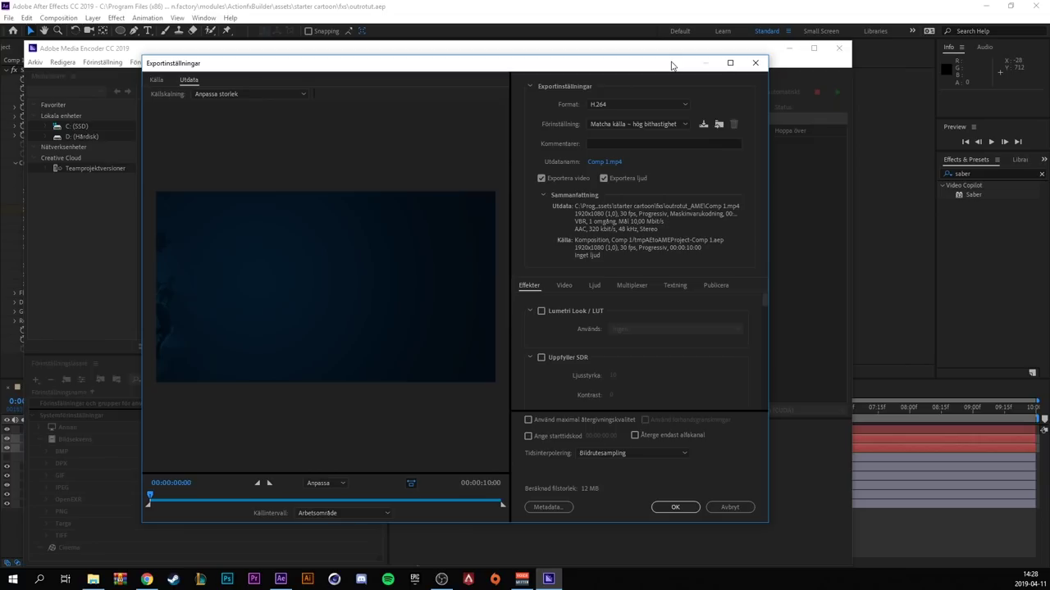
- Keep H.264 format, name the output outro.mp4, and enable Use Maximum Render Quality
left_click(625, 101)
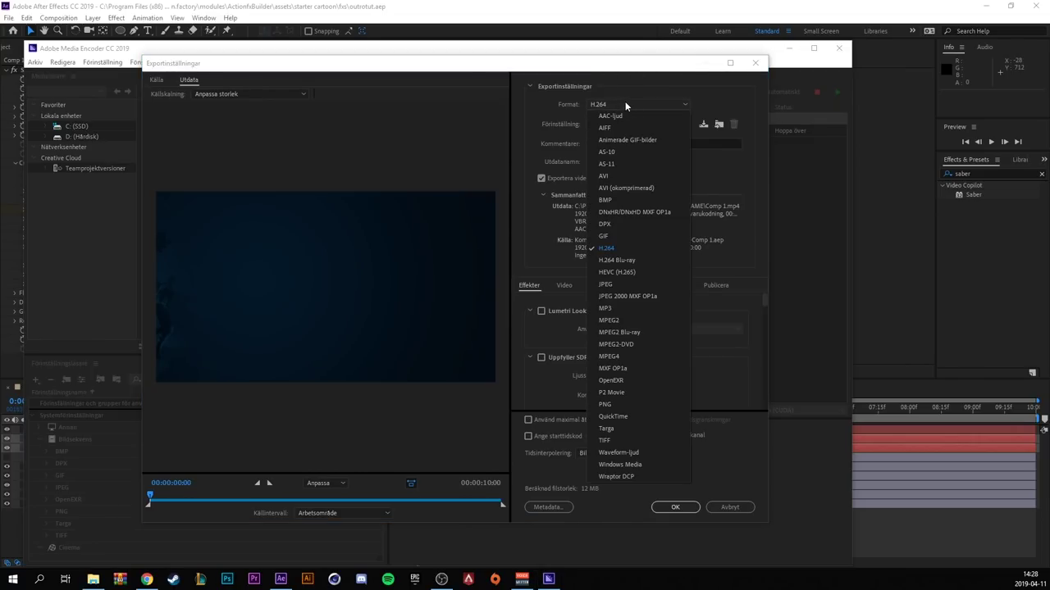
left_click(618, 247)
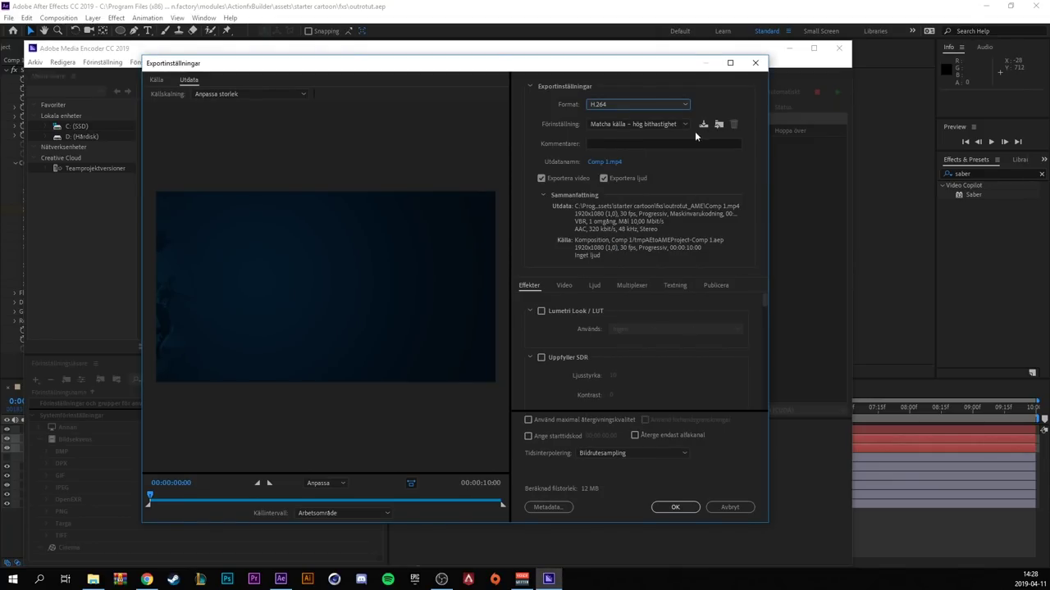
left_click(607, 162)
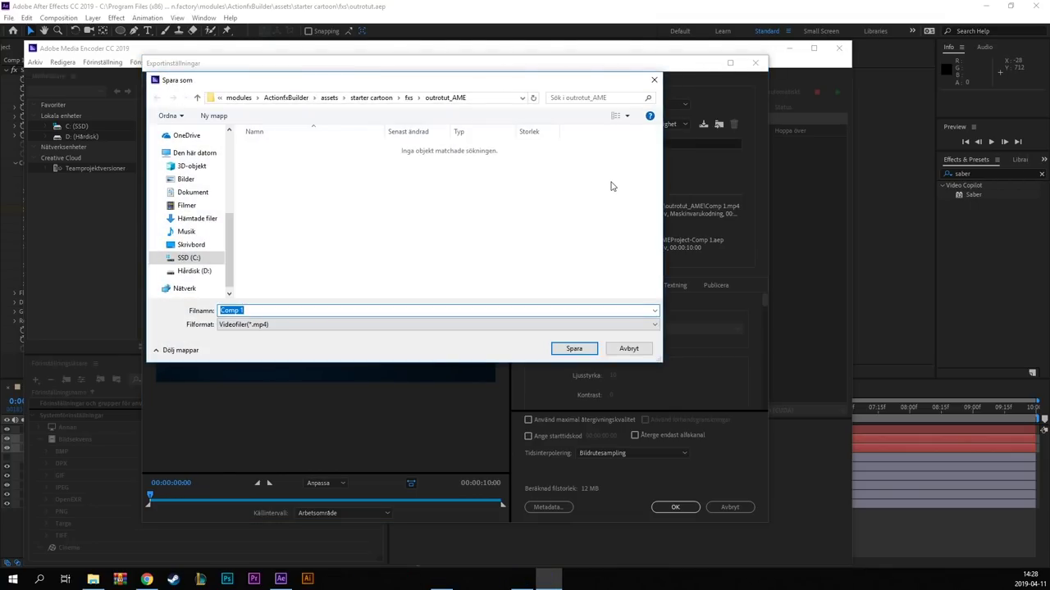
type("outro")
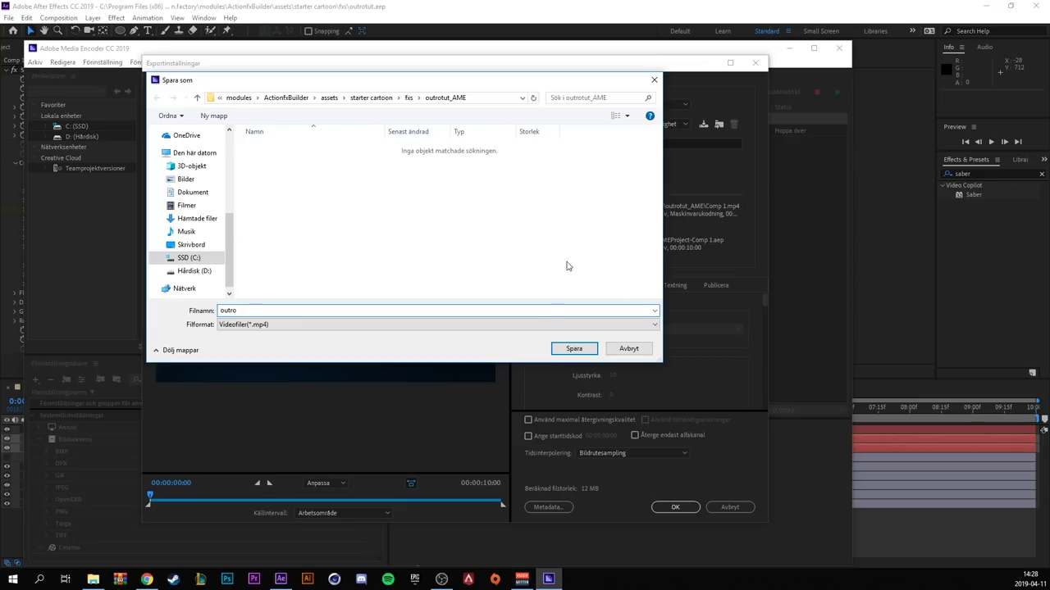
left_click(576, 349)
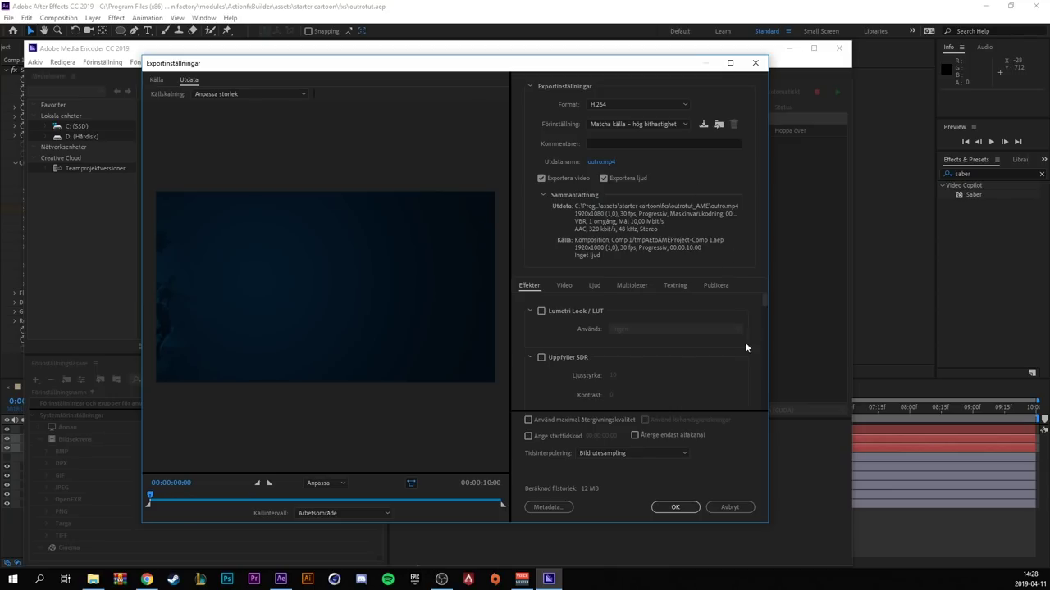
left_click(529, 420)
left_click(687, 506)
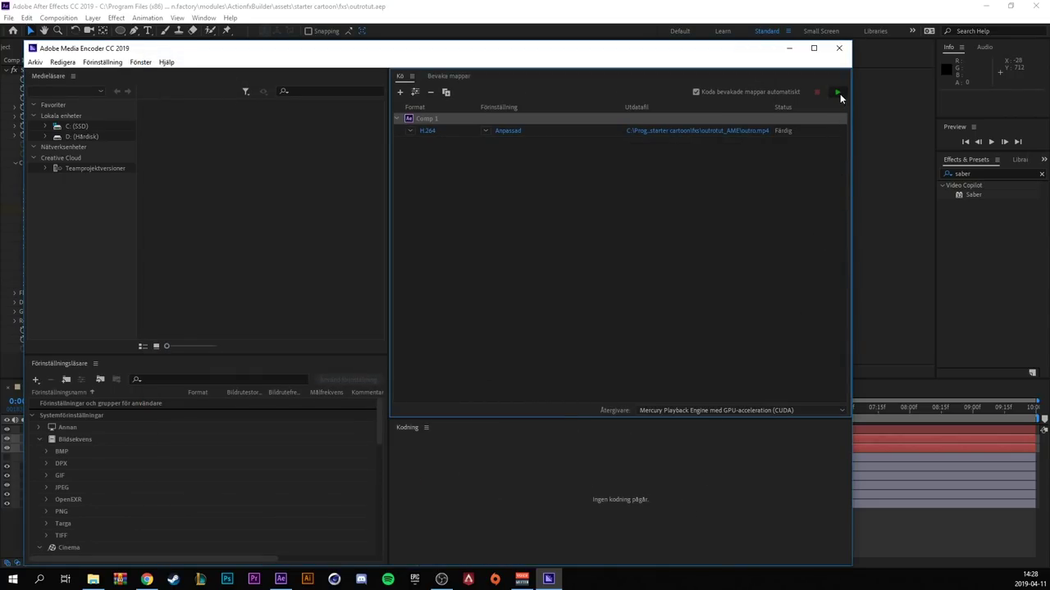
- Start the Media Encoder queue to render outro.mp4
left_click(837, 92)
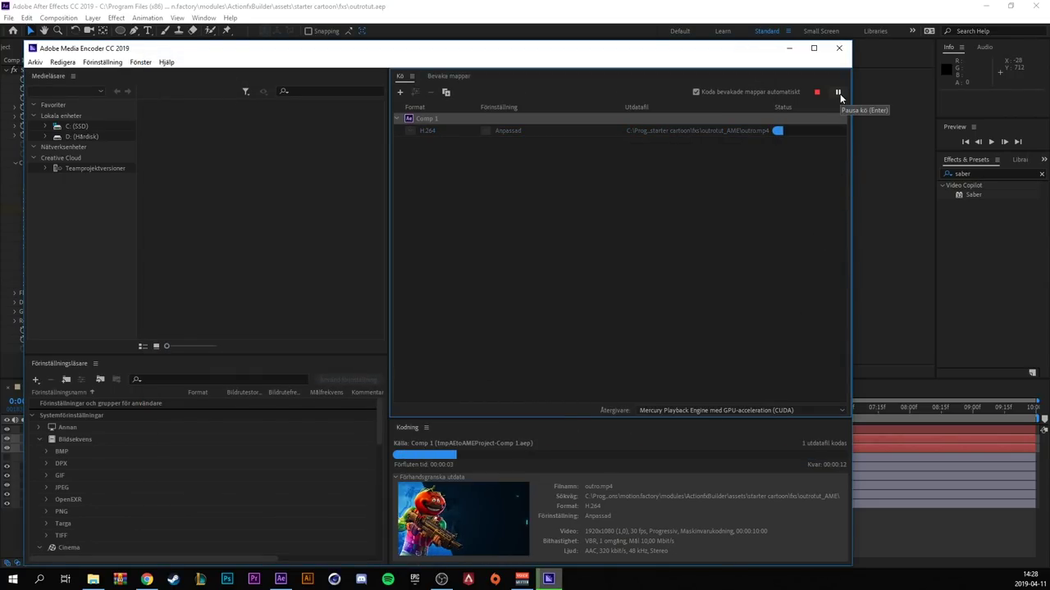